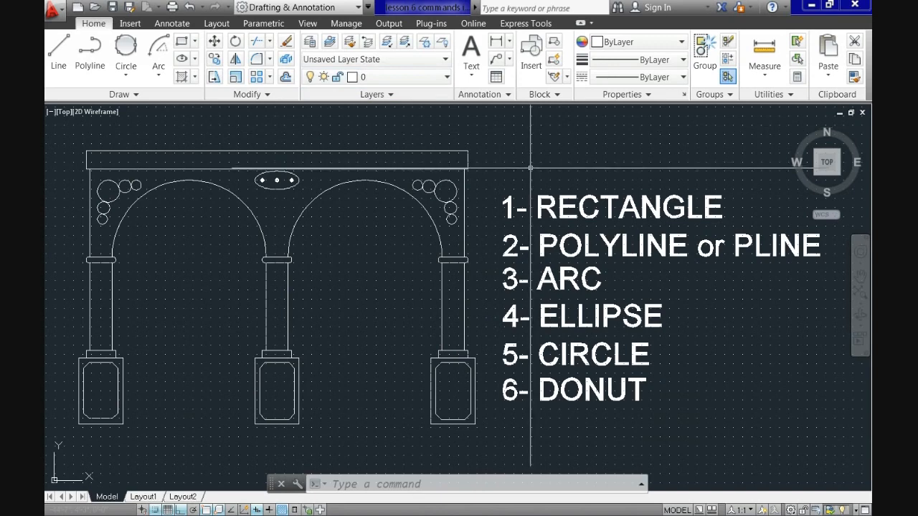
Step: Draw a rectangle with length 24 and width 36 in an empty area of the drawing for the first base
middle_click_drag(421, 290, 642, 289)
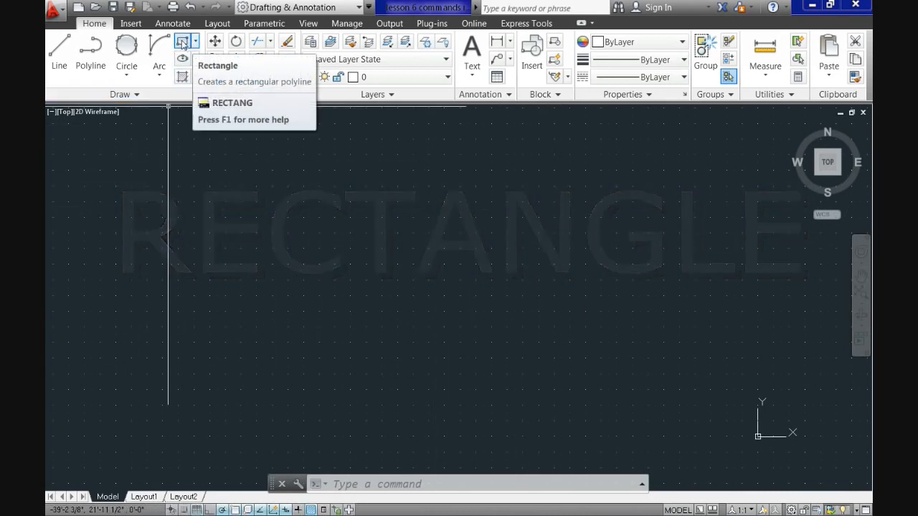
left_click(194, 43)
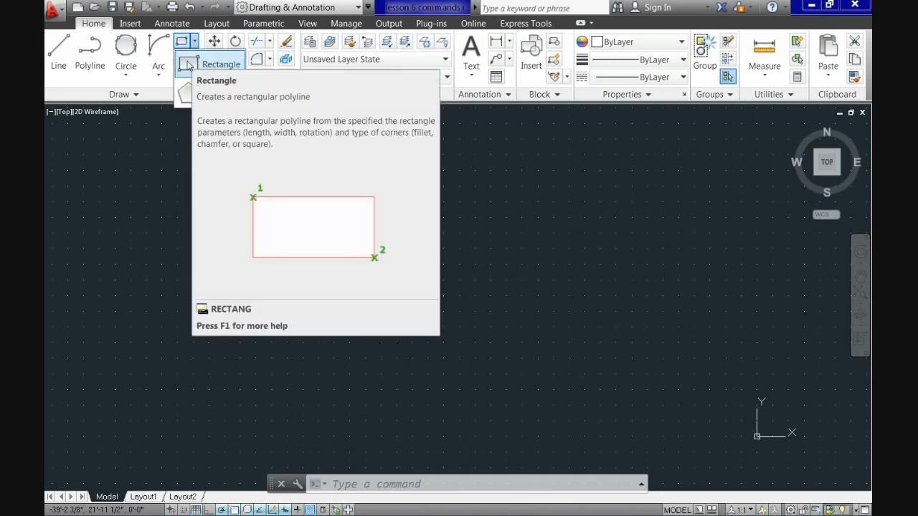
left_click(189, 65)
scroll(275, 352, "up", 3)
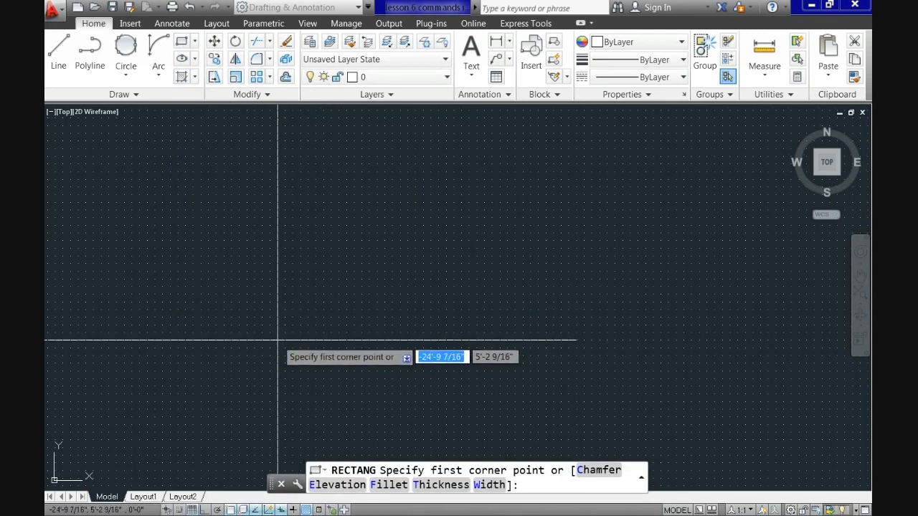
left_click(278, 340)
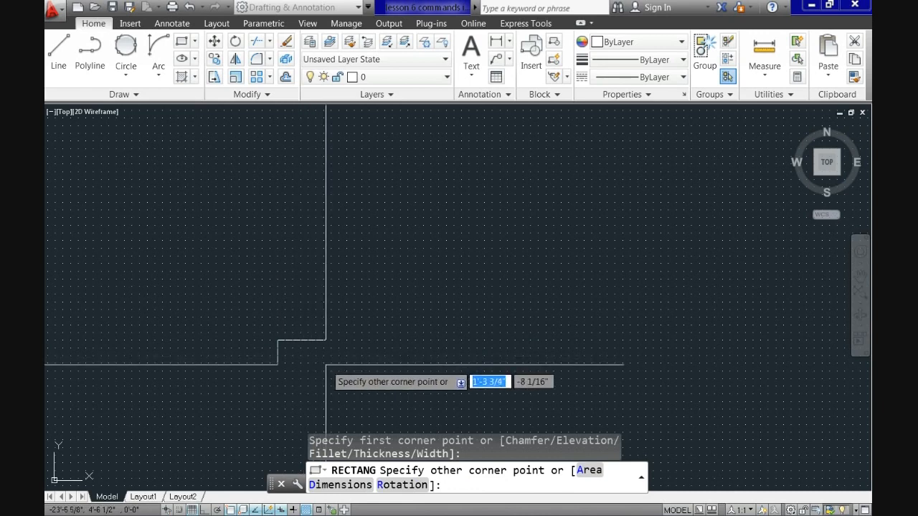
key("Down")
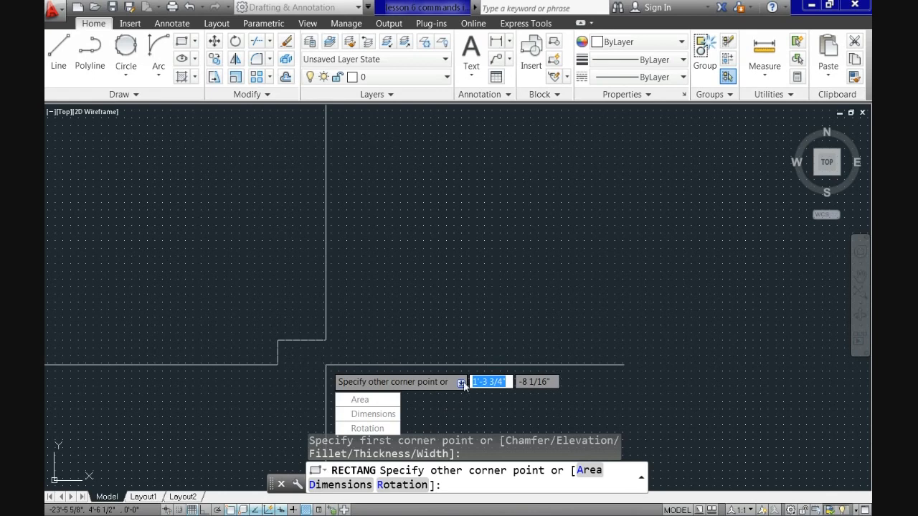
left_click(368, 415)
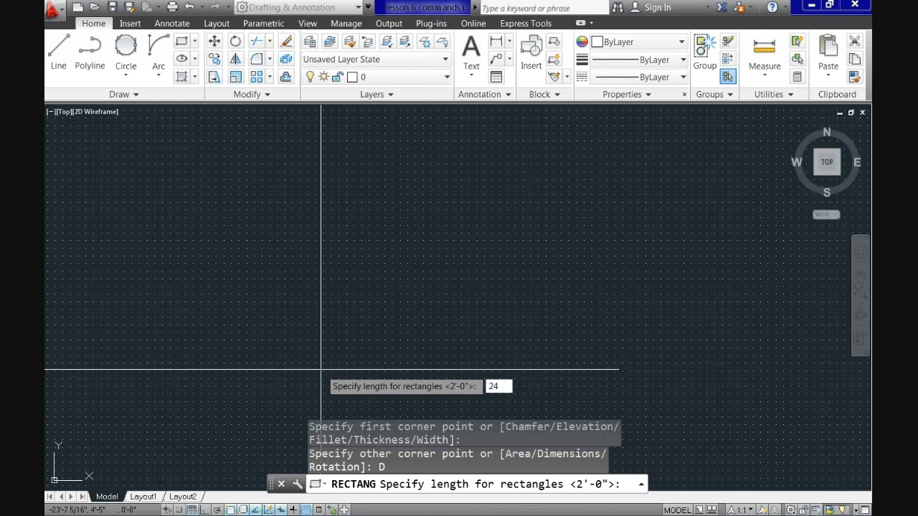
key("Return")
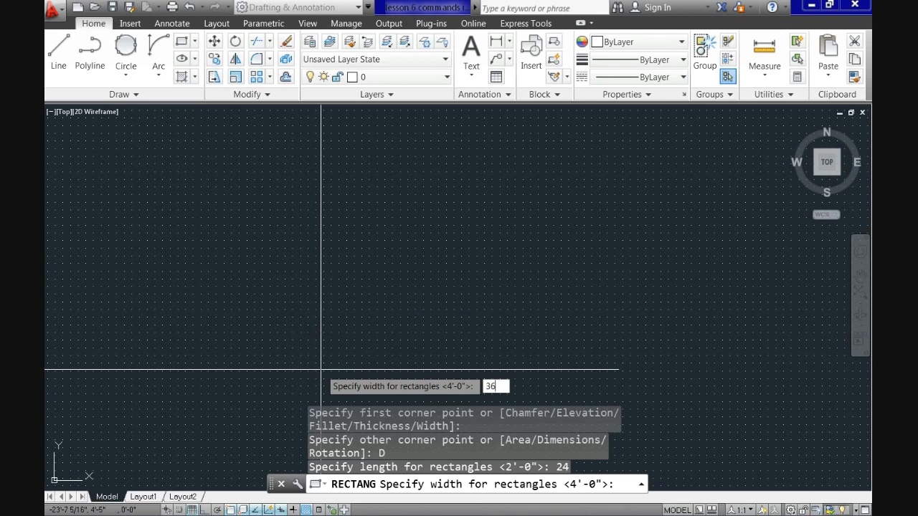
key("Return")
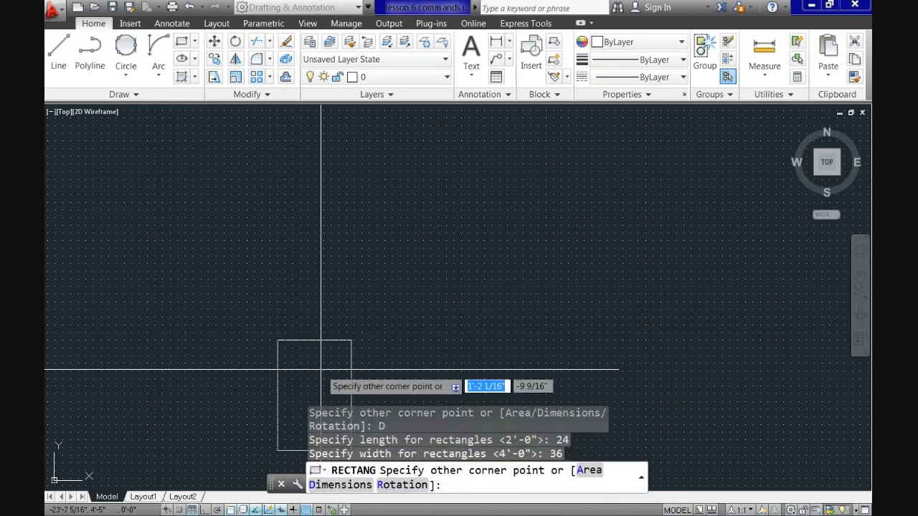
left_click(338, 370)
Step: Draw a rectangle with both chamfer distances set to 3 inside the first base, about 1'-6 3/4" by 2'-6 1/2"
middle_click_drag(385, 337, 337, 230)
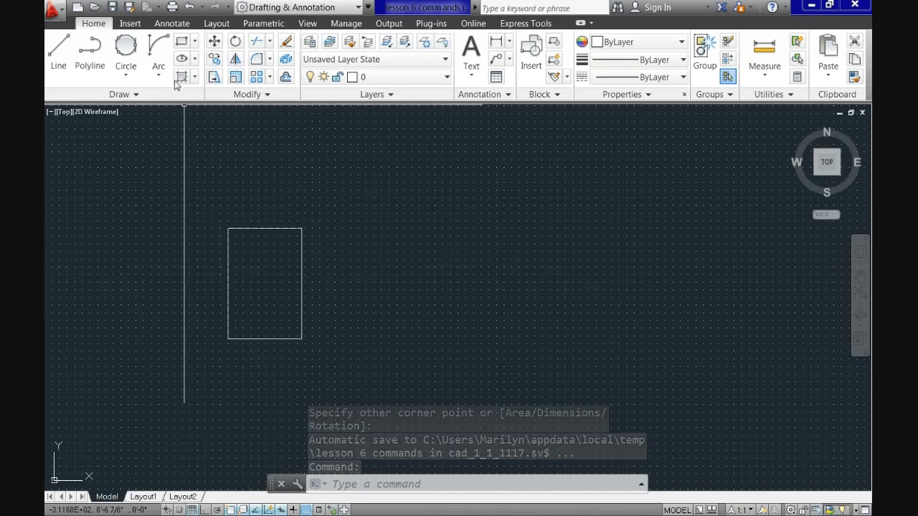
left_click(180, 43)
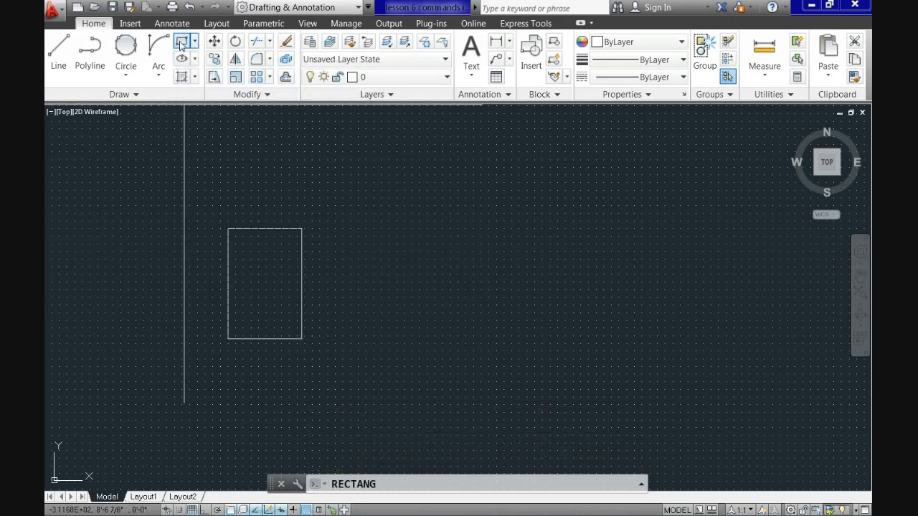
scroll(247, 273, "up", 4)
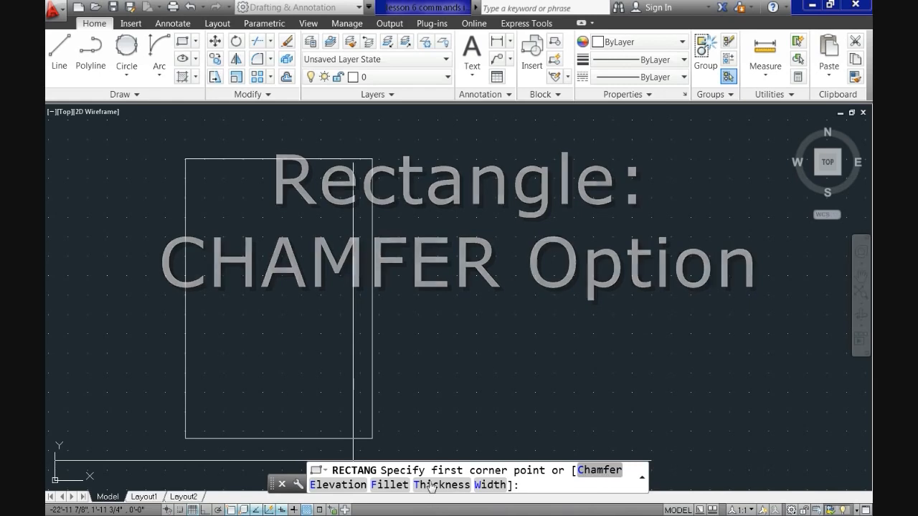
left_click(595, 471)
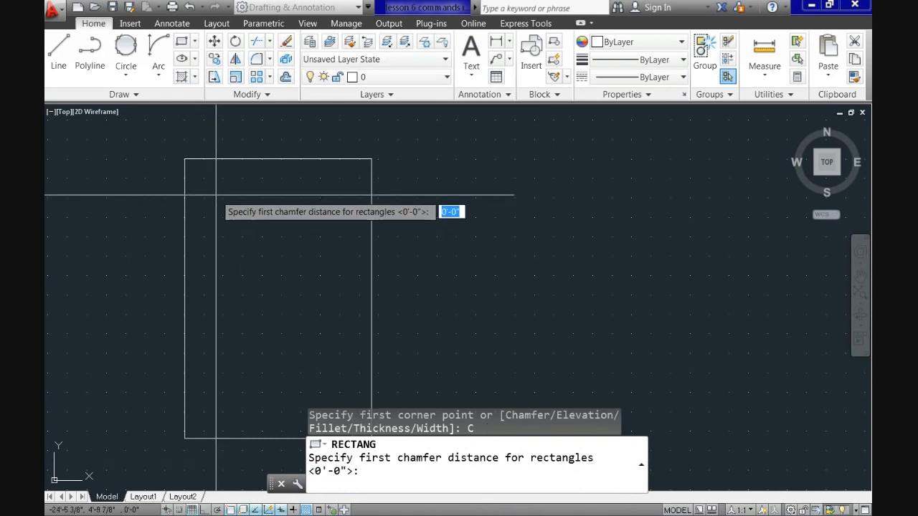
key("Return")
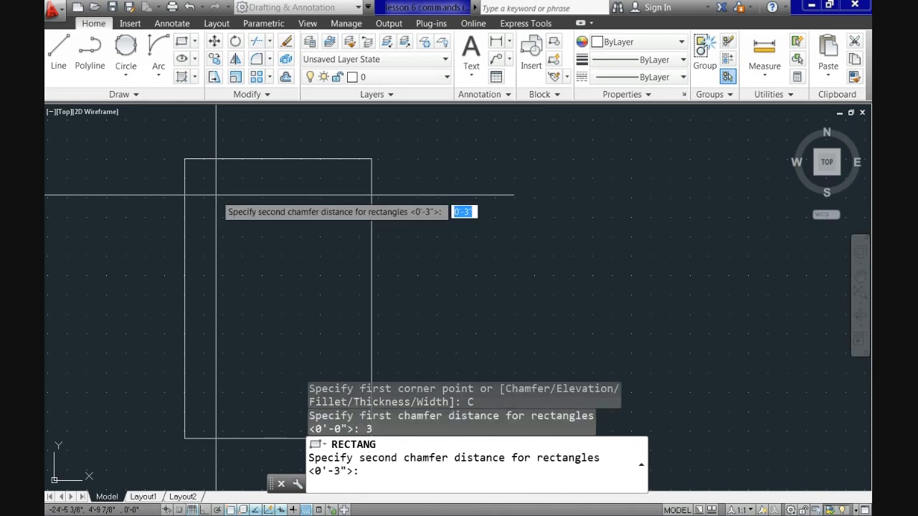
key("Return")
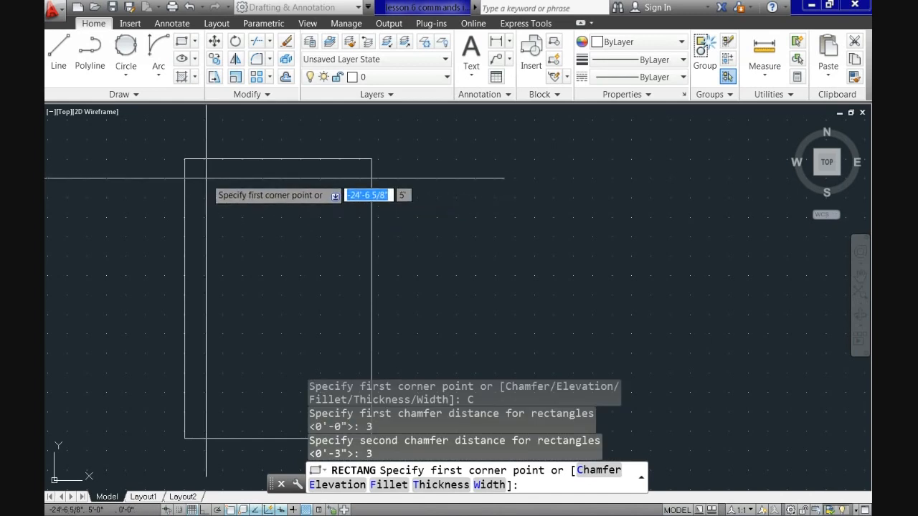
left_click(204, 178)
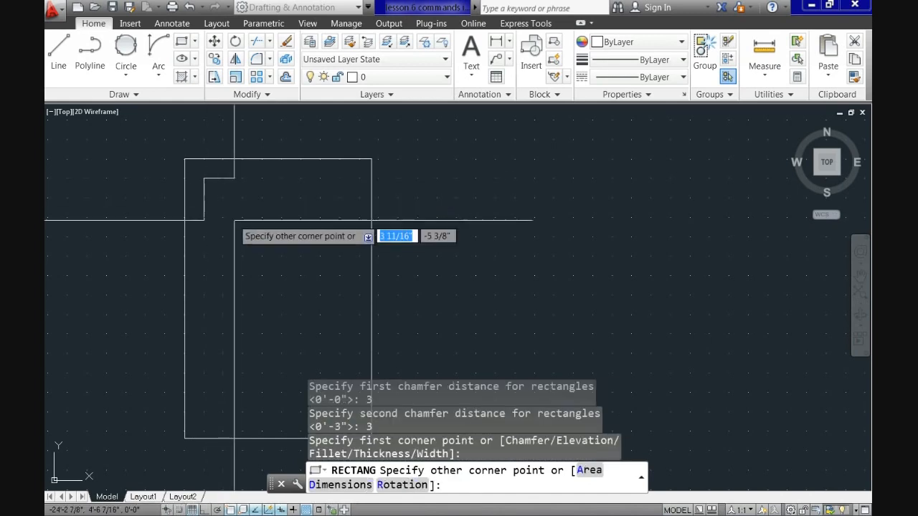
middle_click_drag(304, 324, 265, 277)
middle_click_drag(295, 350, 302, 317)
scroll(303, 317, "down", 2)
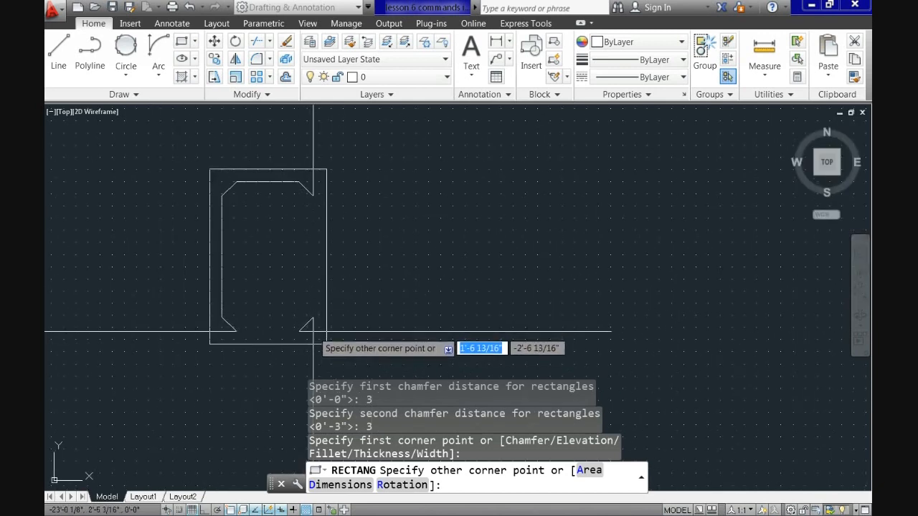
scroll(312, 330, "up", 2)
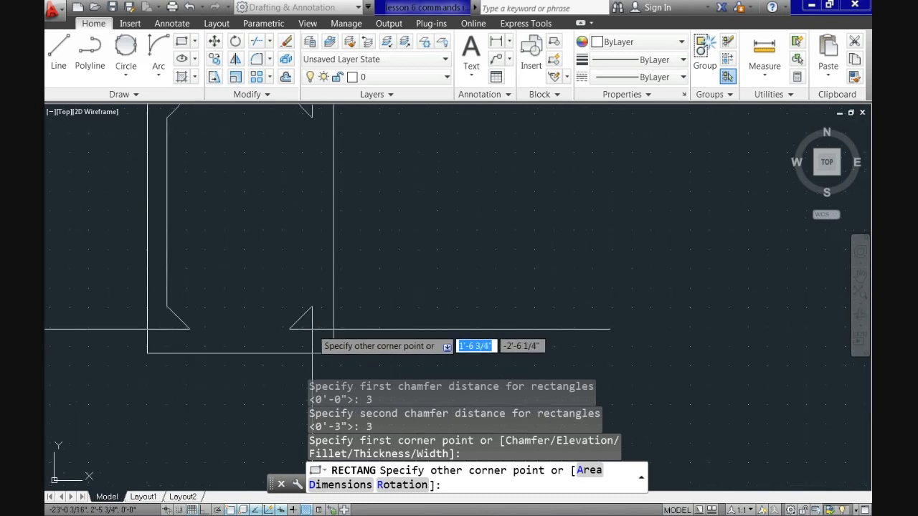
scroll(333, 329, "down", 2)
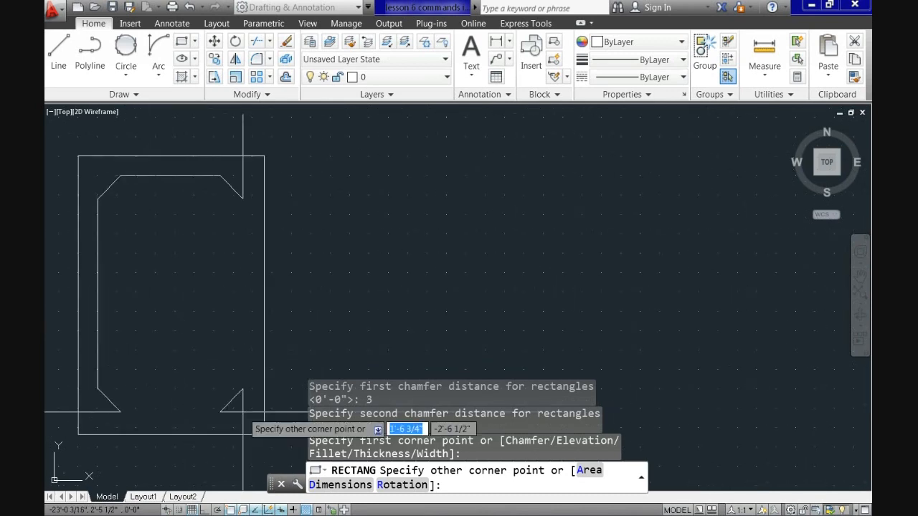
left_click(242, 412)
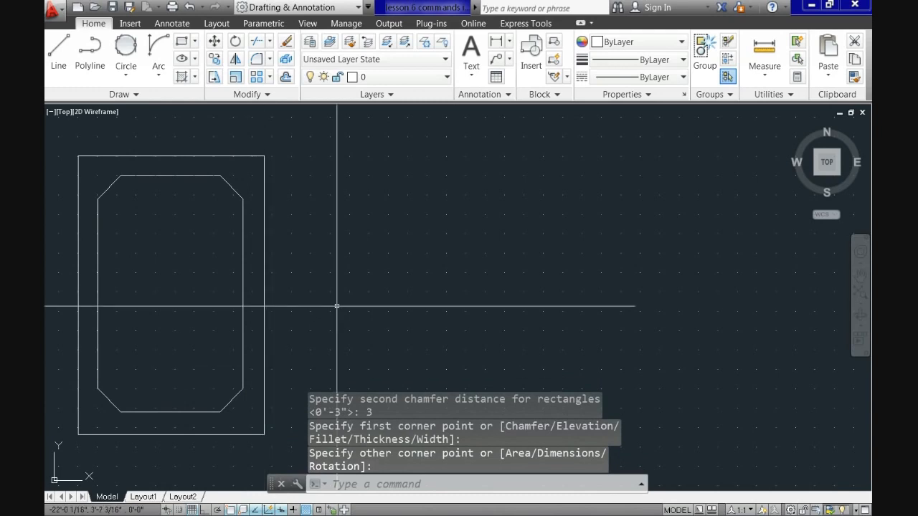
Step: Draw a 6' horizontal line with Ortho on, going right from the lower-right corner of the base's outer rectangle
scroll(369, 242, "down", 2)
mouse_move(247, 302)
middle_mouse_down()
mouse_move(268, 272)
mouse_move(254, 262)
mouse_move(228, 266)
middle_mouse_up()
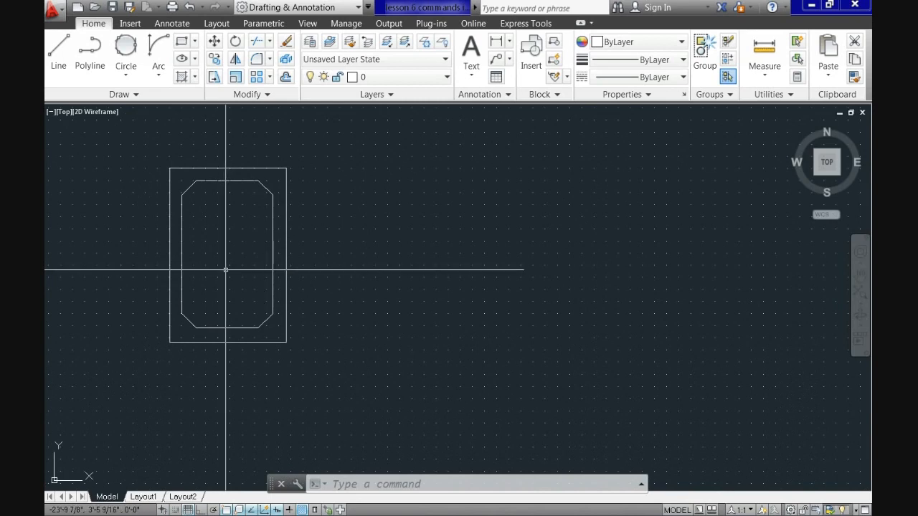
scroll(225, 270, "down", 2)
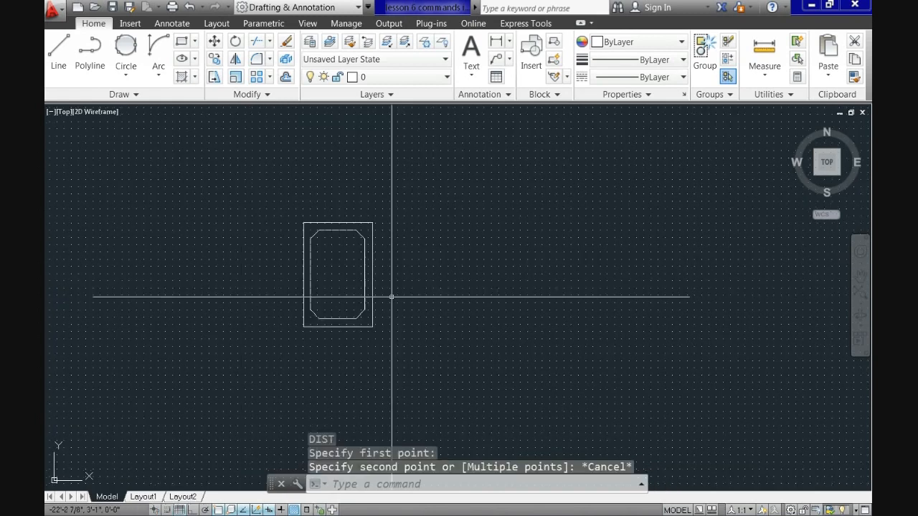
key("Return")
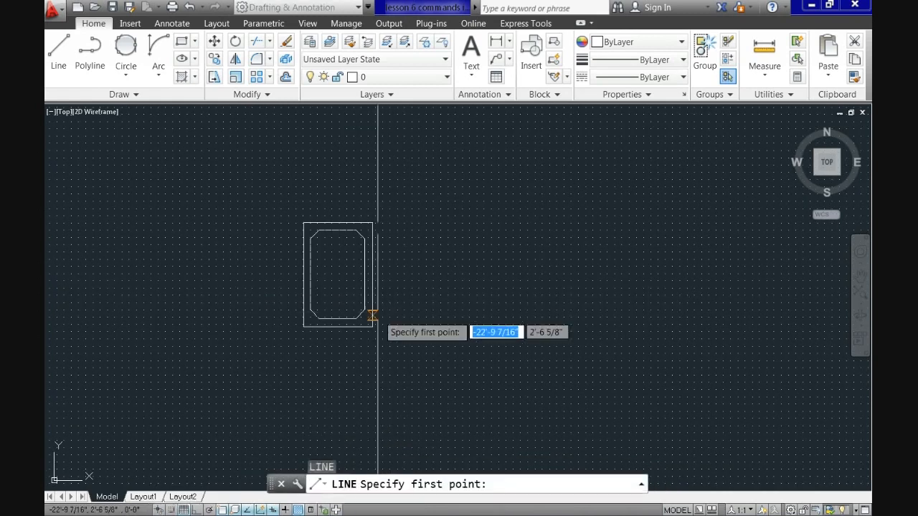
left_click(372, 326)
key("F8")
type("6'")
key("Return")
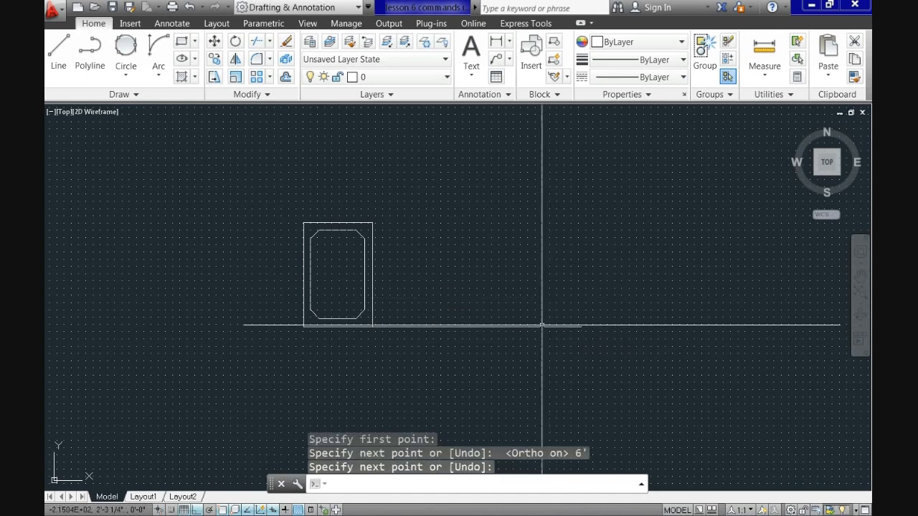
key("Return")
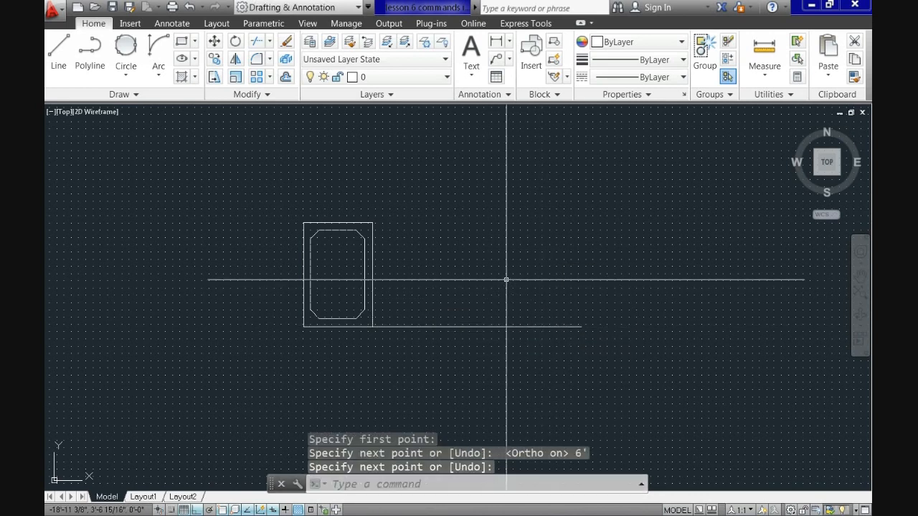
left_click(180, 44)
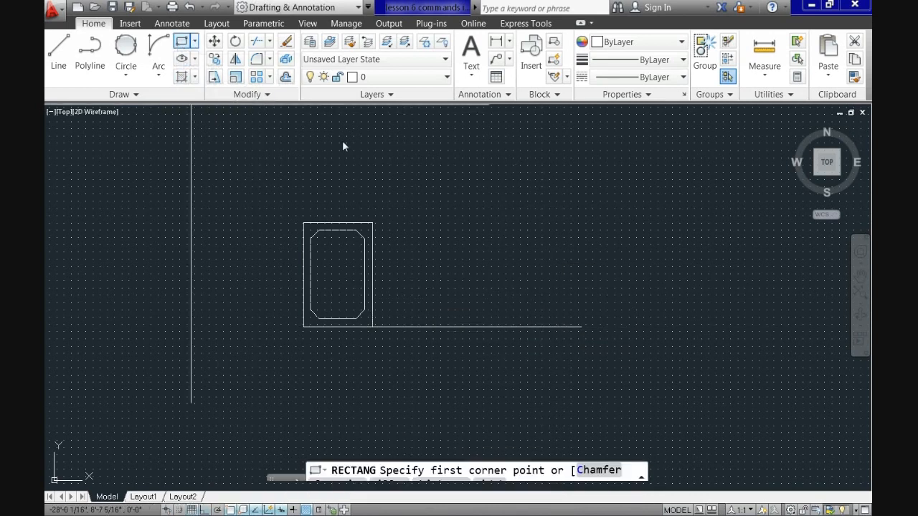
left_click(581, 328)
middle_click_drag(581, 327, 486, 359)
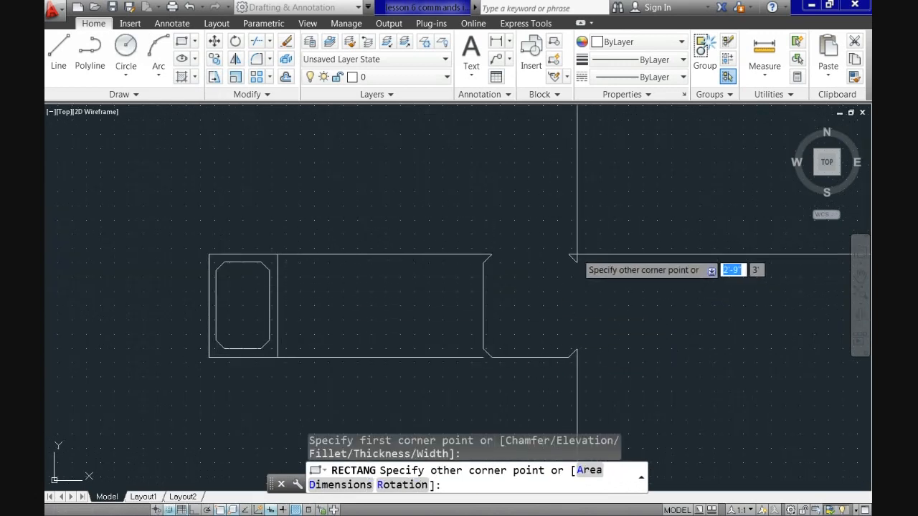
key("Escape")
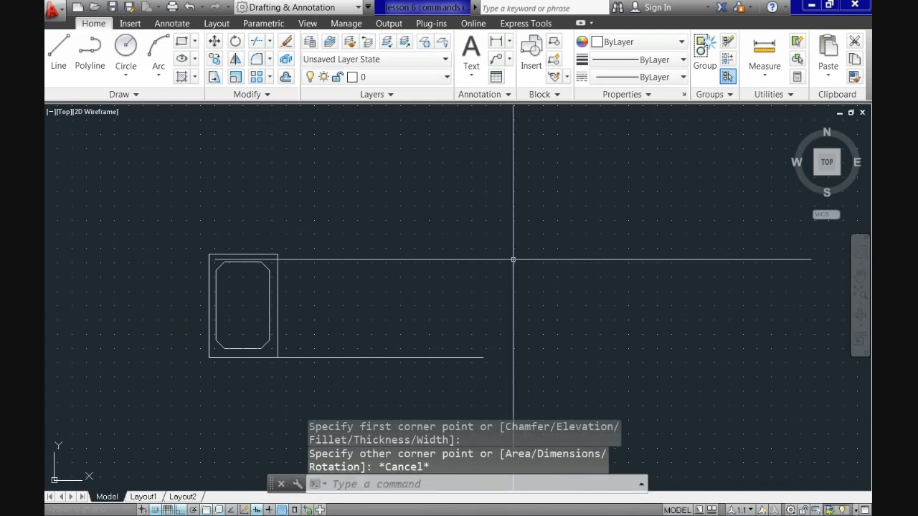
Step: Set both chamfer distances of the Rectangle command to 0
key("Return")
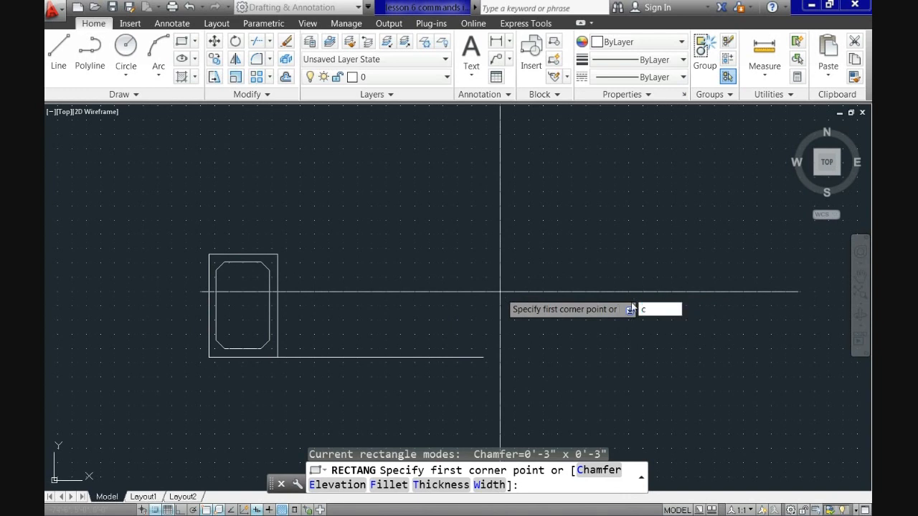
type("c")
key("Return")
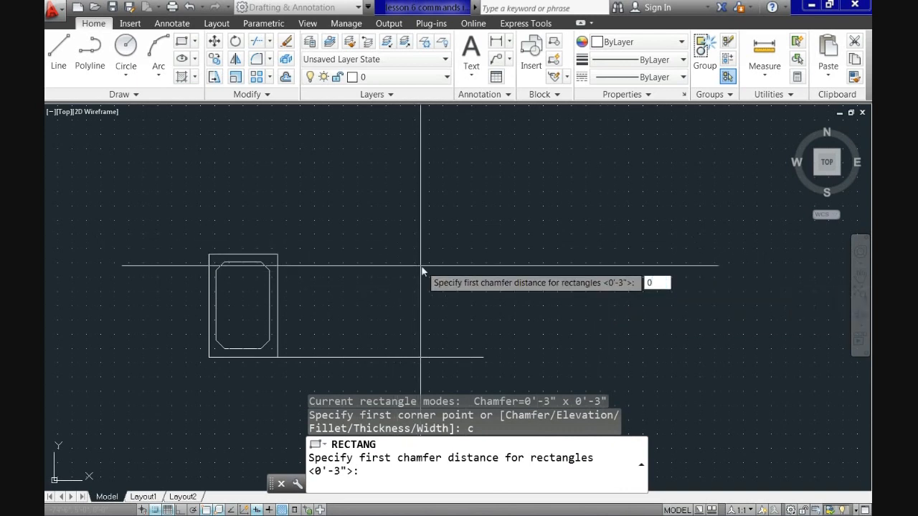
type("0")
key("Return")
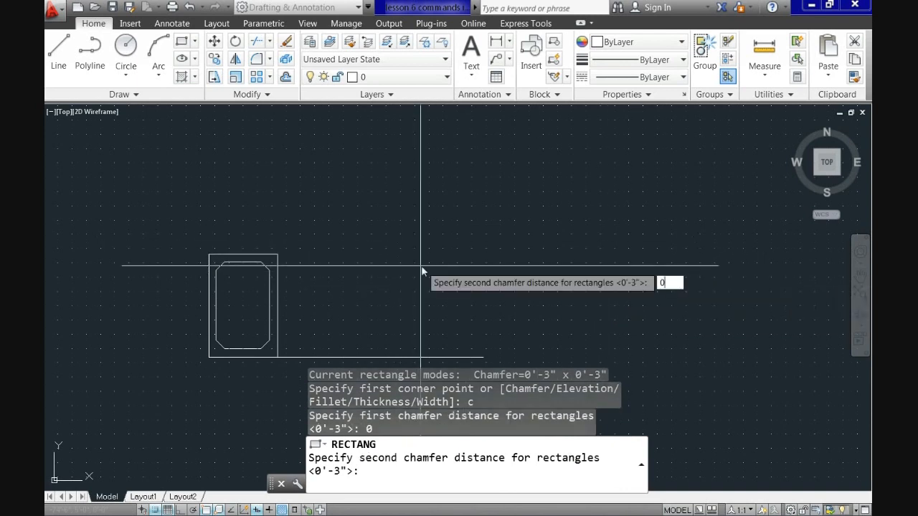
key("Return")
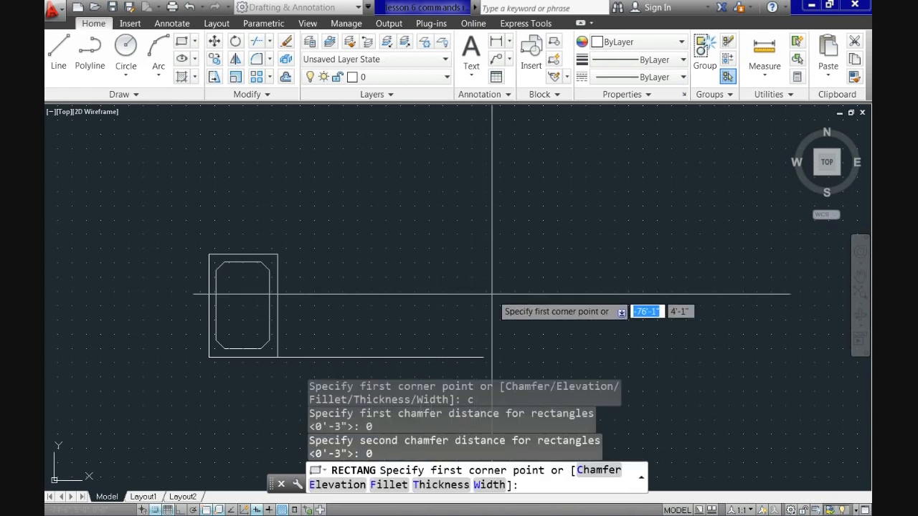
Step: Draw the second base as a rectangle 24 long and 3'-0" wide, extending up and right from the 6' line's free end
left_click(483, 356)
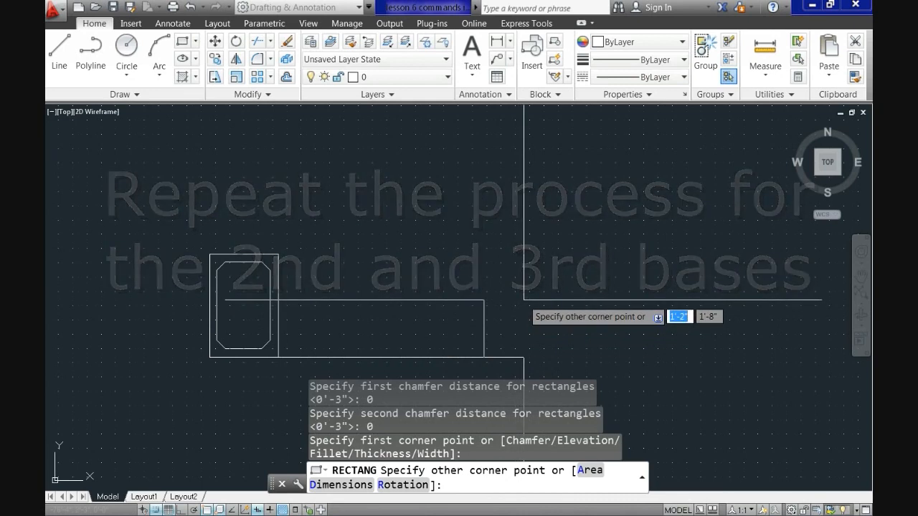
key("Down")
key("Down")
key("Down")
key("Return")
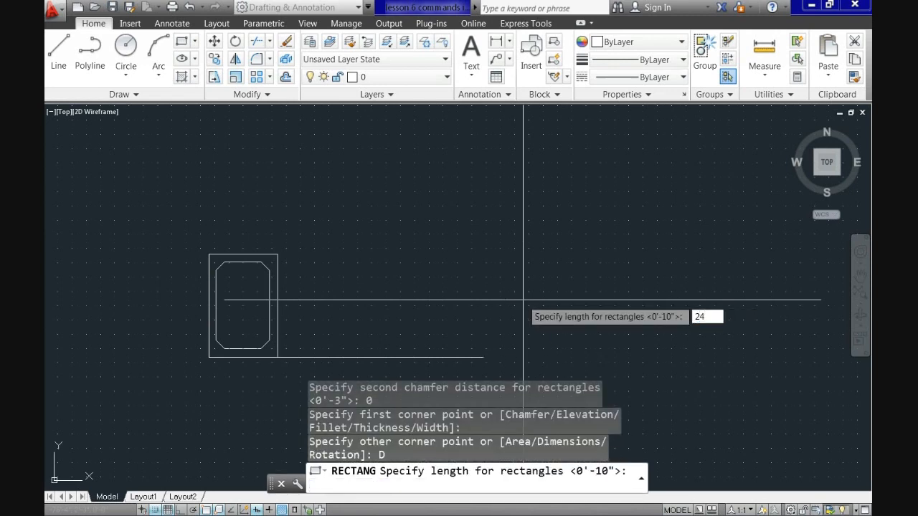
type("24")
key("Return")
key("Return")
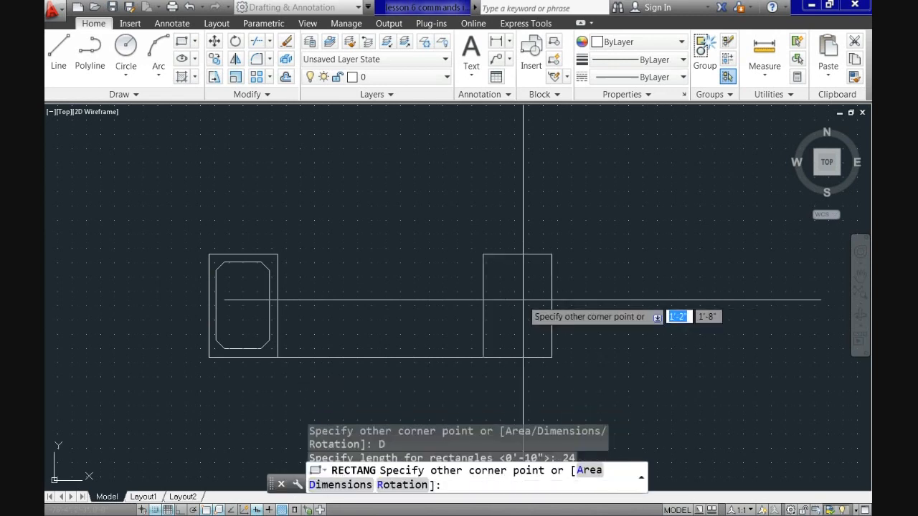
left_click(561, 233)
key("Return")
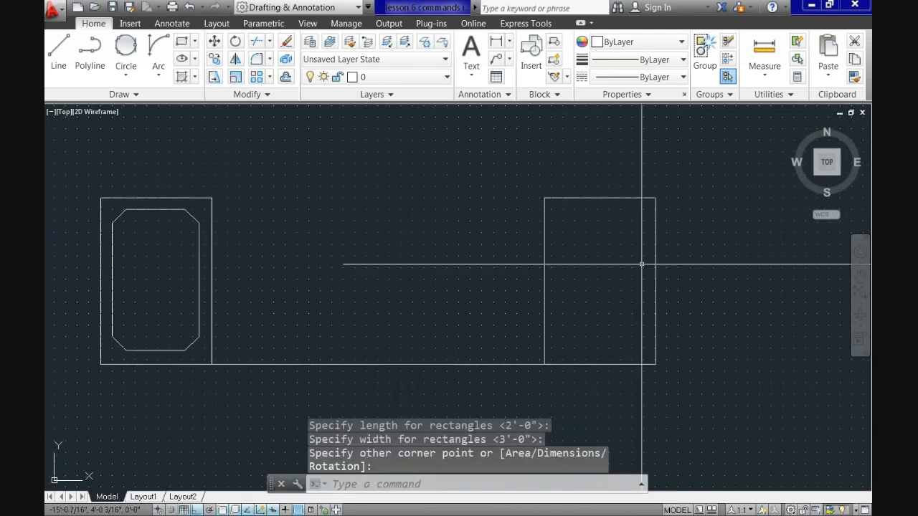
Step: Draw corner guide lines from the second base's lower-left corner, 2.5 up and then 2.5 to the right
middle_click_drag(636, 253, 599, 250)
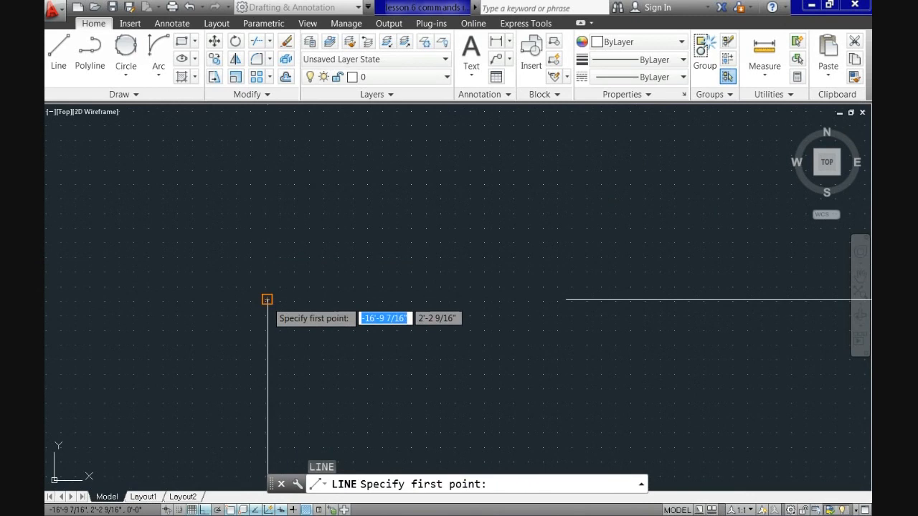
left_click(266, 299)
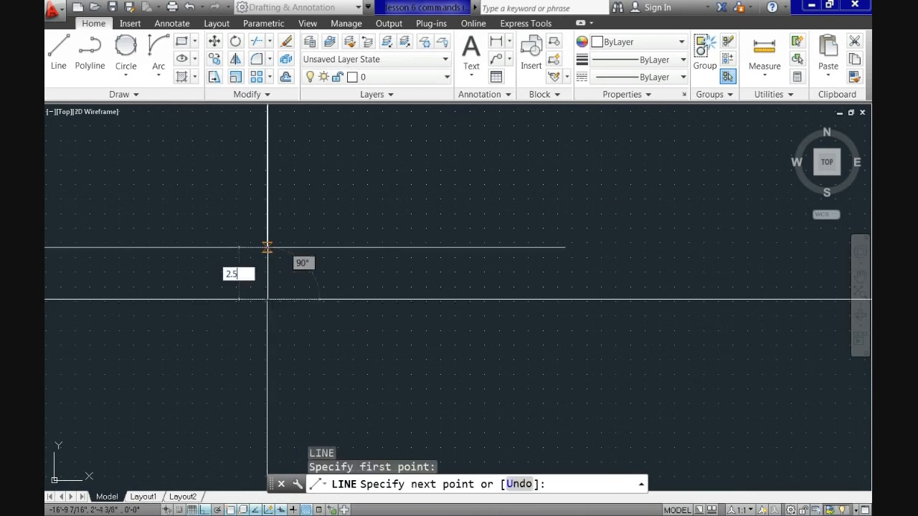
key("Return")
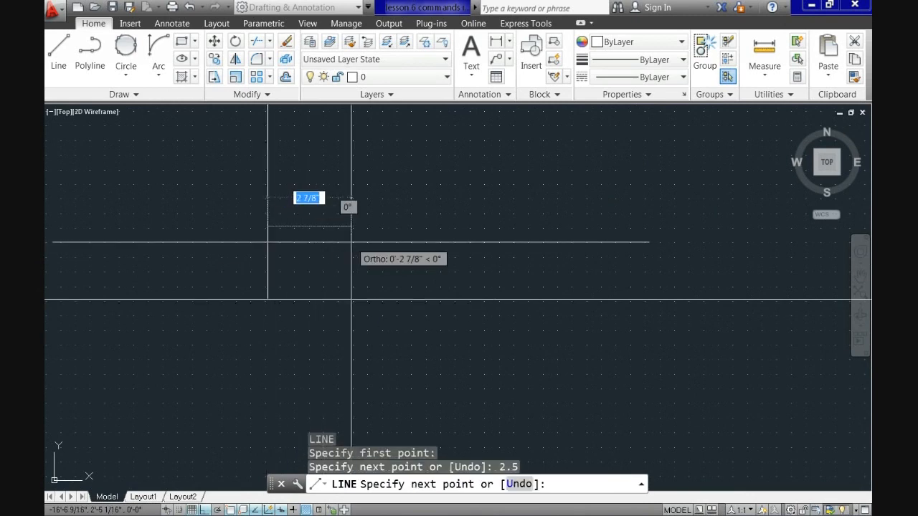
key("Return")
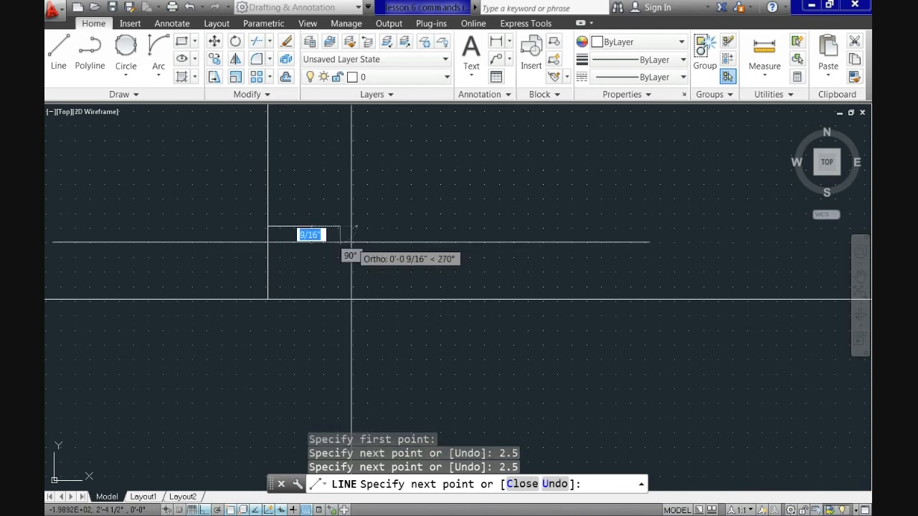
key("Return")
scroll(352, 242, "up", 3)
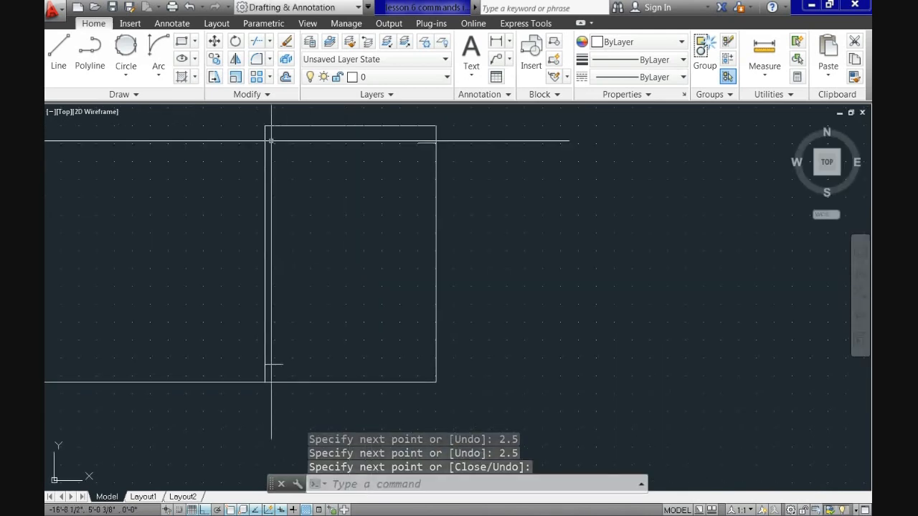
Step: Draw a rectangle with both chamfer distances at 3" inside the second base, between the free ends of its two guide lines
left_click(182, 40)
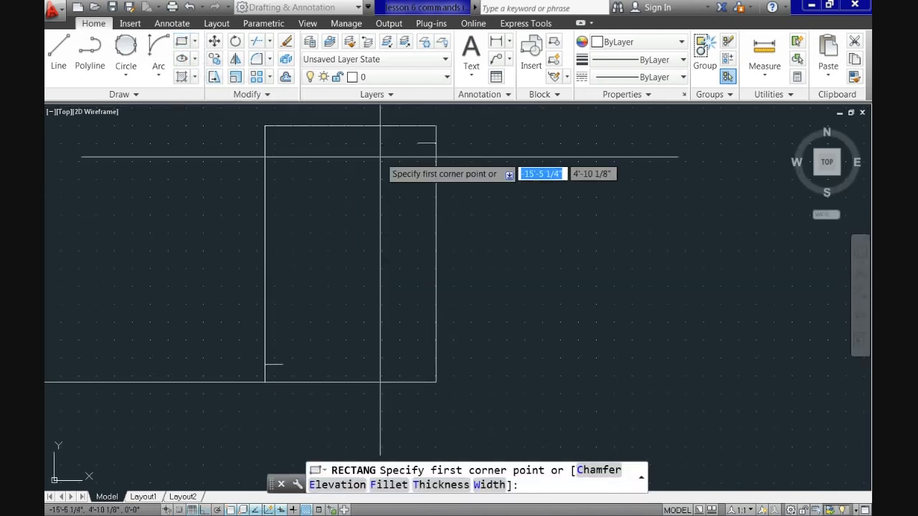
key("Down")
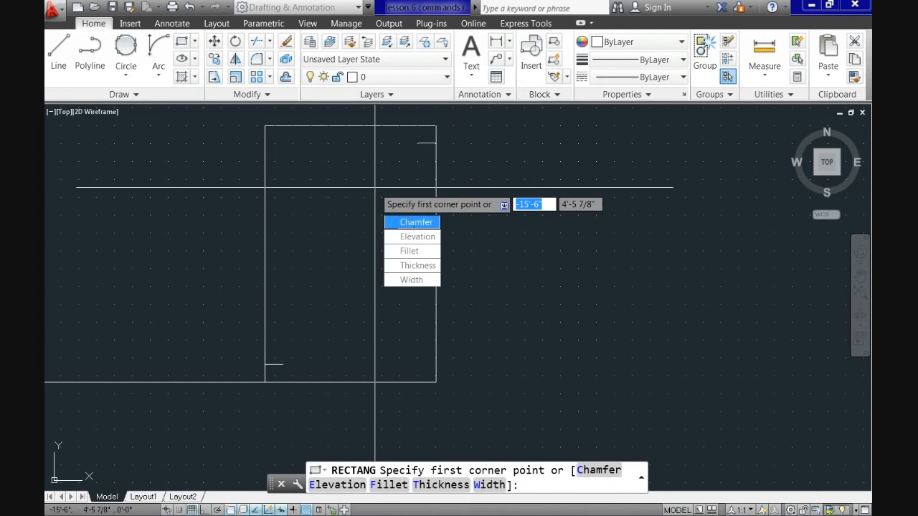
key("Return")
key("Return")
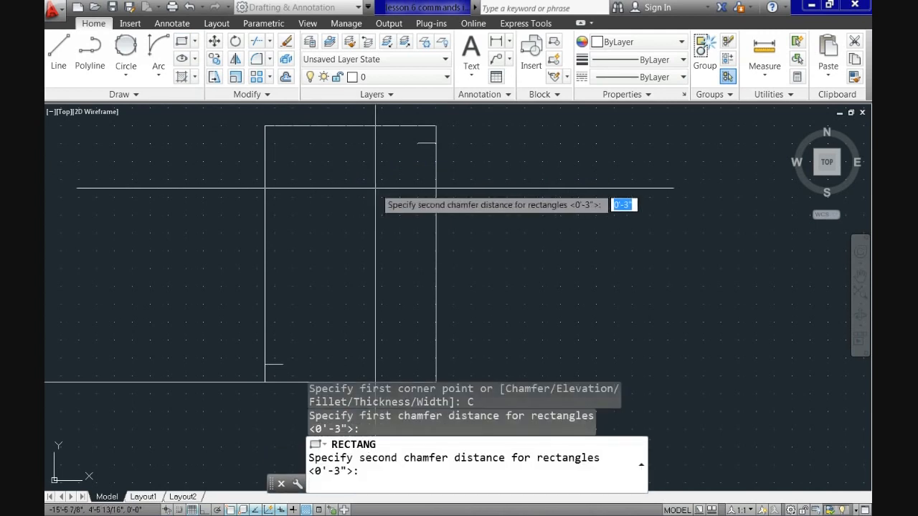
key("Return")
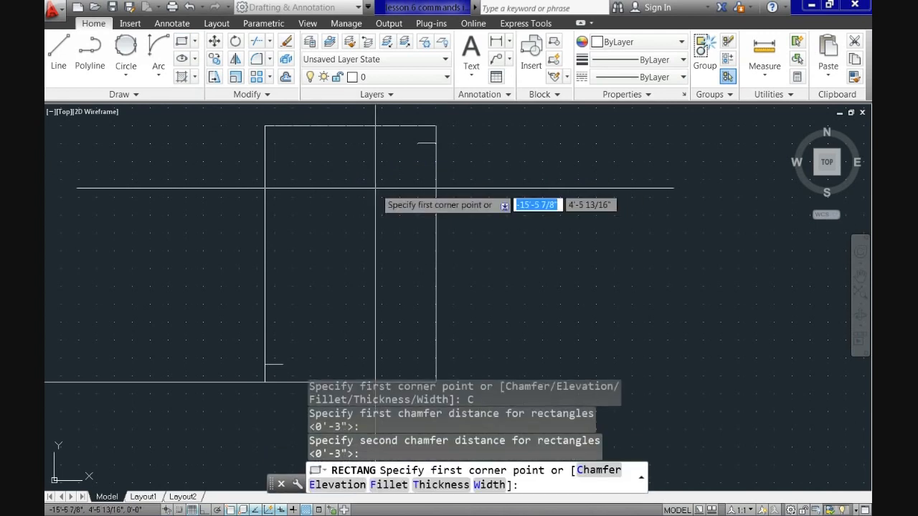
left_click(418, 143)
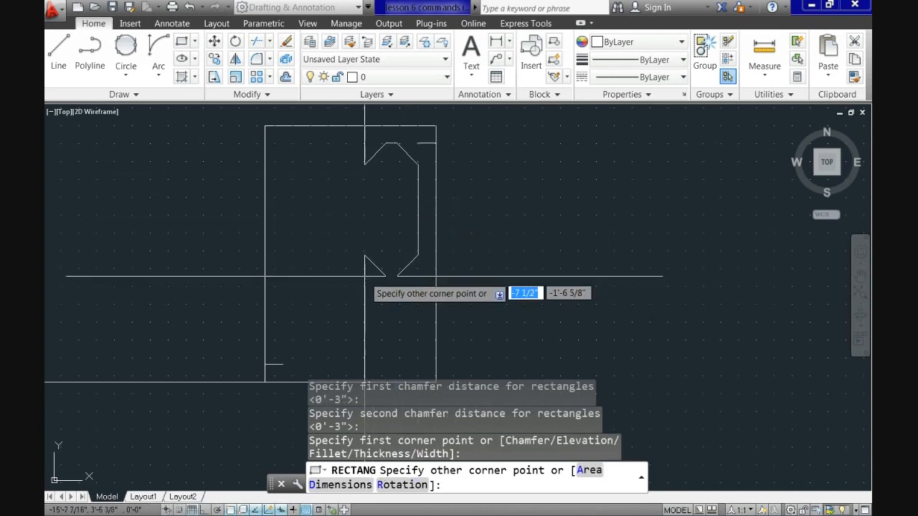
left_click(283, 365)
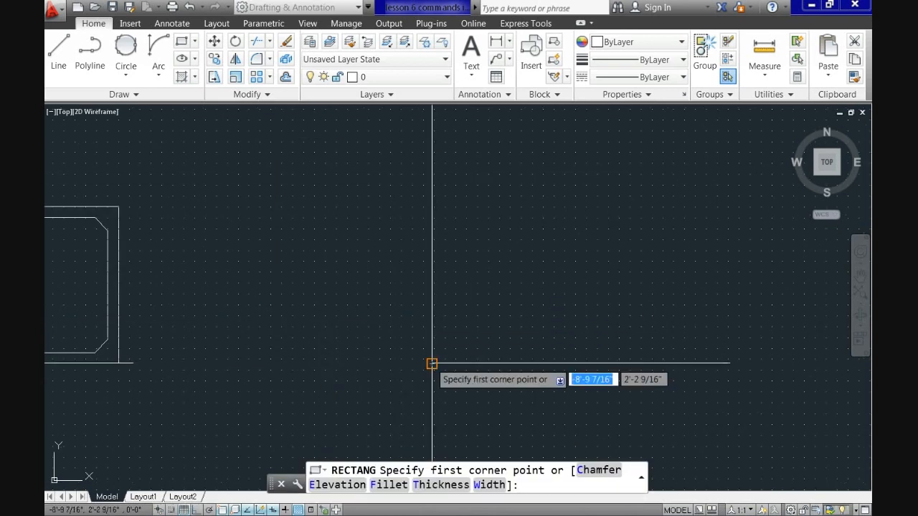
Step: Draw the third base as a rectangle 2'-0" long and 3'-0" wide from the free end of the line leading right from the second base
left_click(431, 363)
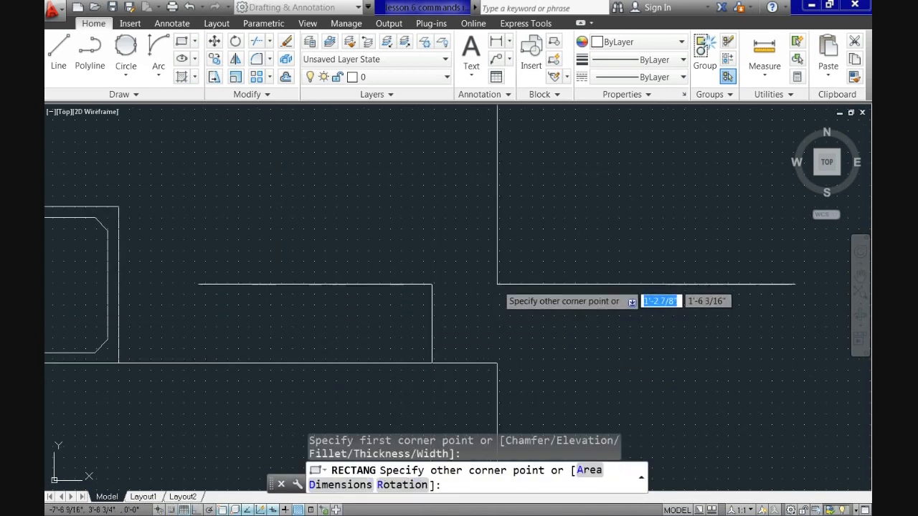
key("Down")
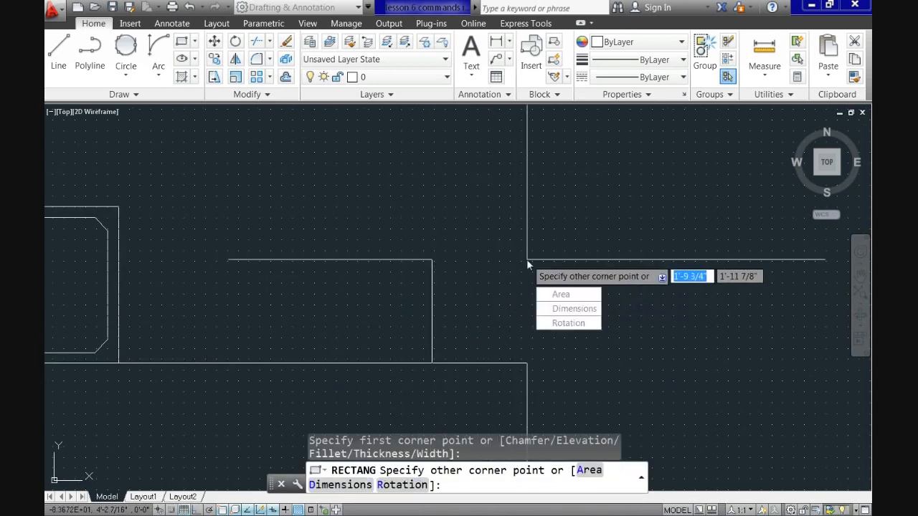
left_click(568, 310)
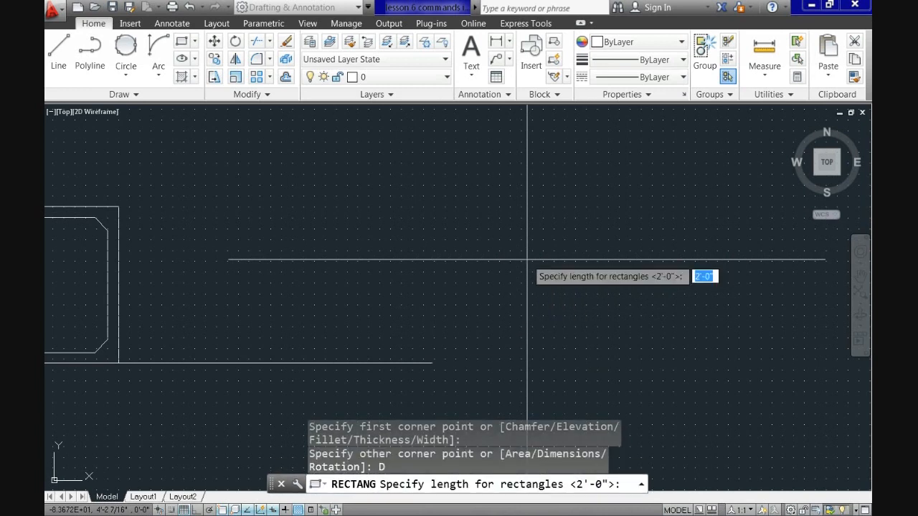
key("Return")
key("Return")
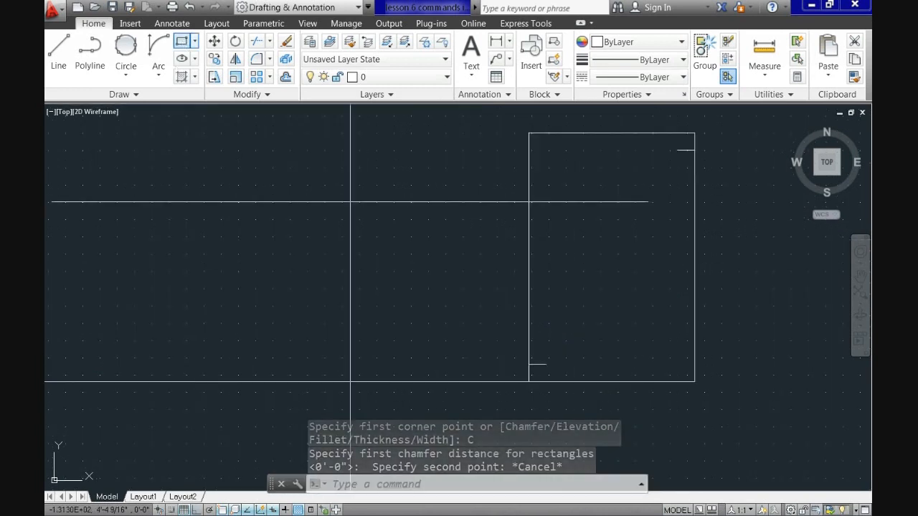
Step: Draw a rectangle with both chamfer distances set to 3 inside the third base, 1'-7" by 2'-7", between its guide-line ends
key("Return")
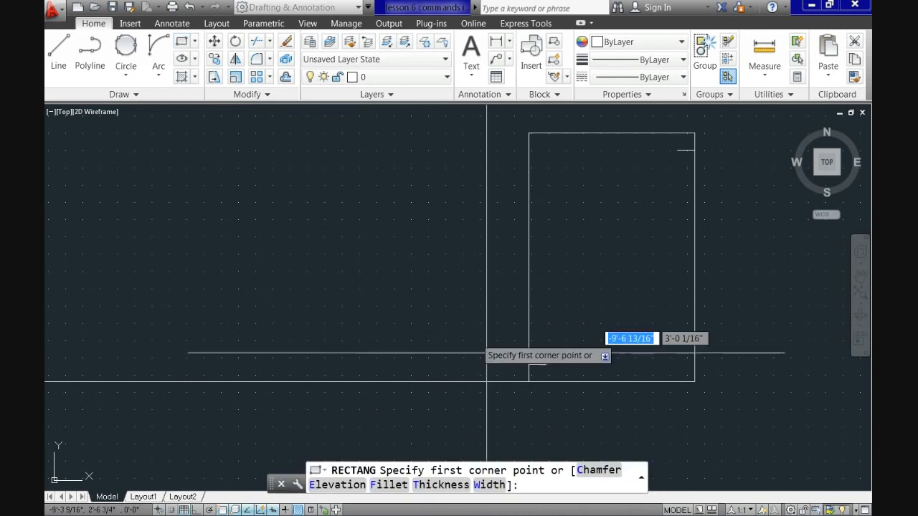
left_click(588, 471)
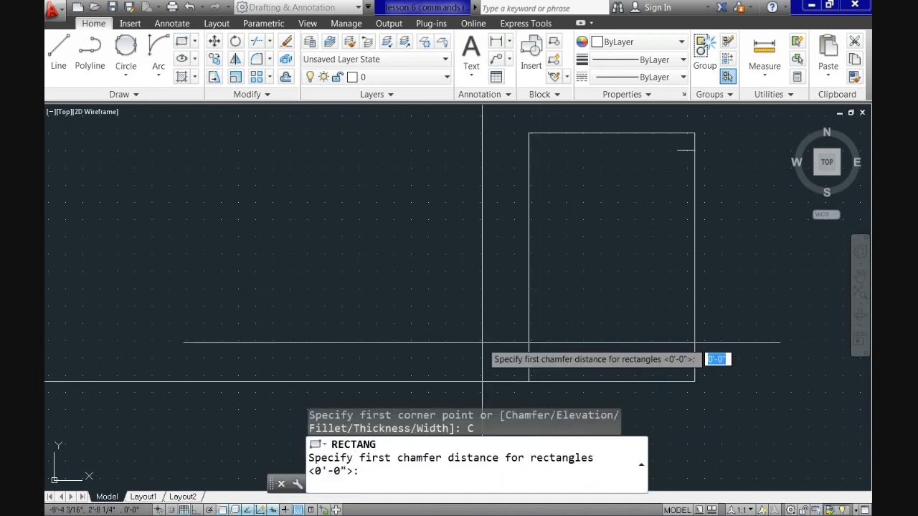
type("3")
key("Return")
type("3")
key("Return")
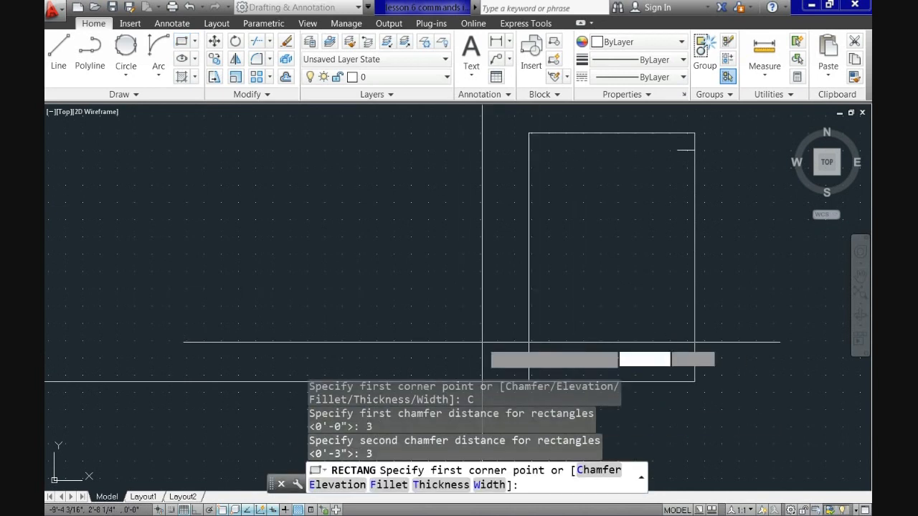
left_click(677, 150)
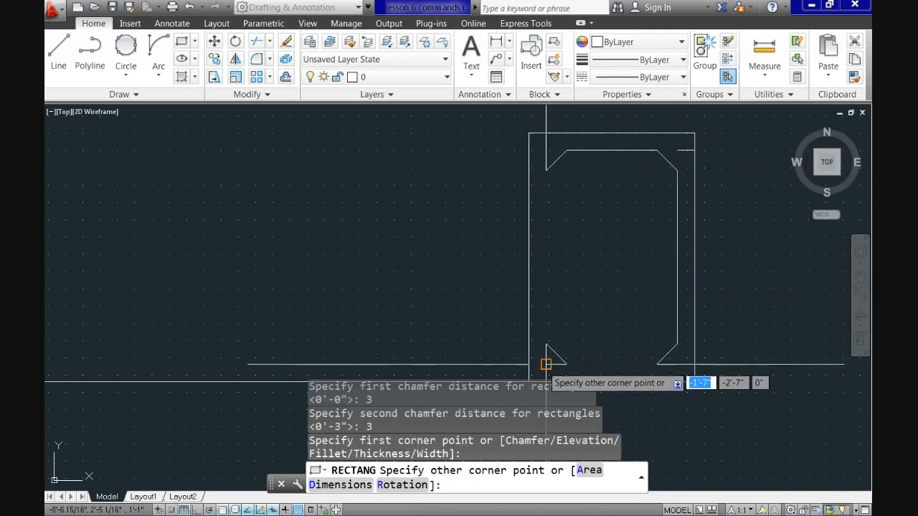
left_click(544, 362)
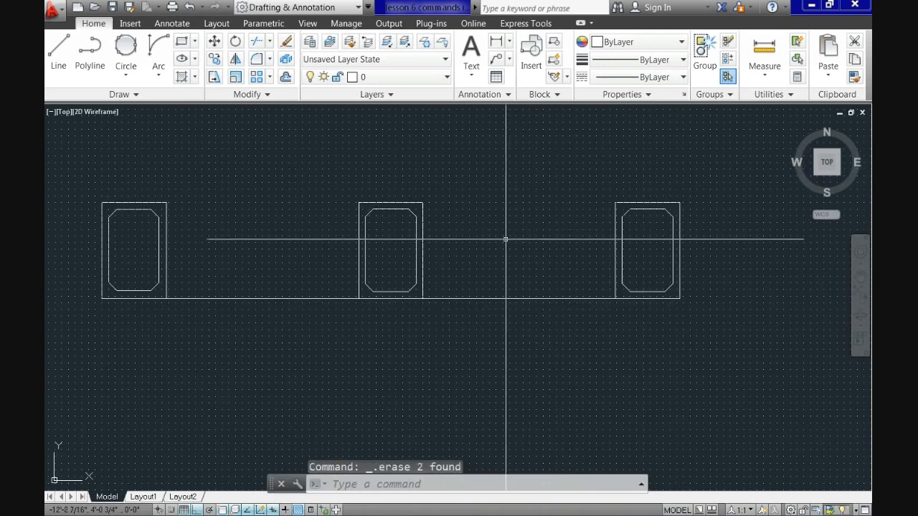
Step: Delete the two horizontal lines connecting the three bases
mouse_move(502, 244)
middle_mouse_down()
mouse_move(526, 271)
mouse_move(542, 330)
middle_mouse_up()
left_click(365, 413)
left_click(319, 355)
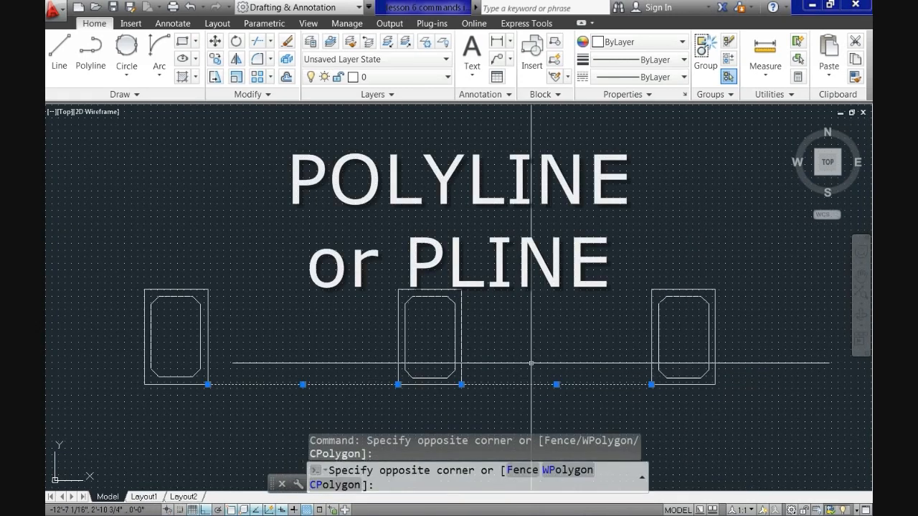
key("Delete")
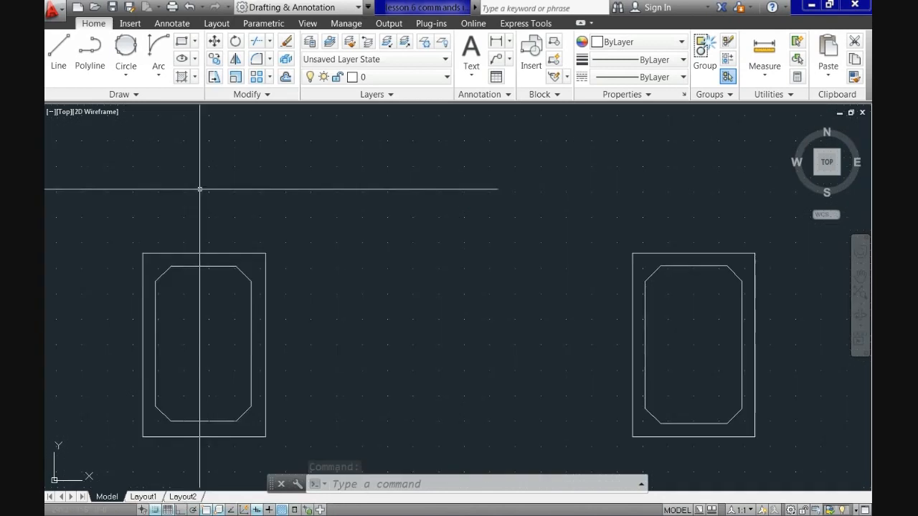
Step: Draw a polyline on the first base, starting 4" right of its upper-left corner: 4 up, 16 right, and down to the top edge
left_click(90, 56)
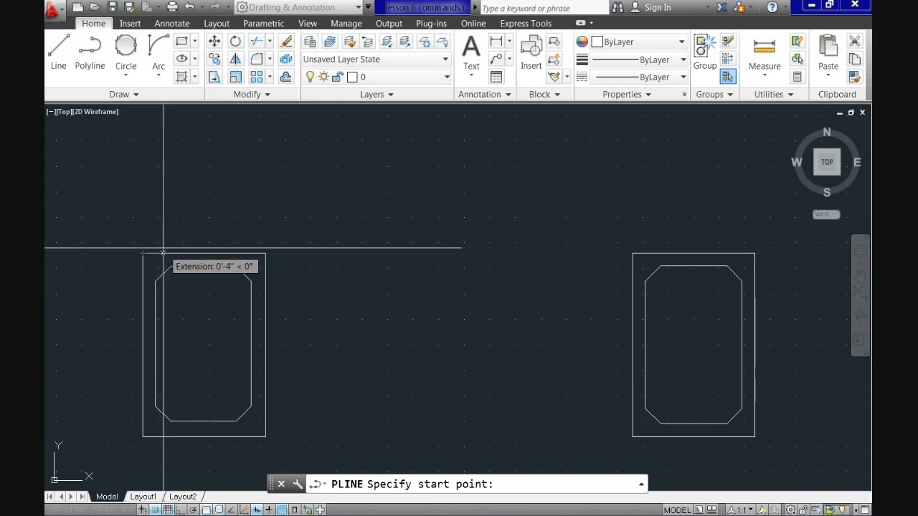
left_click(163, 251)
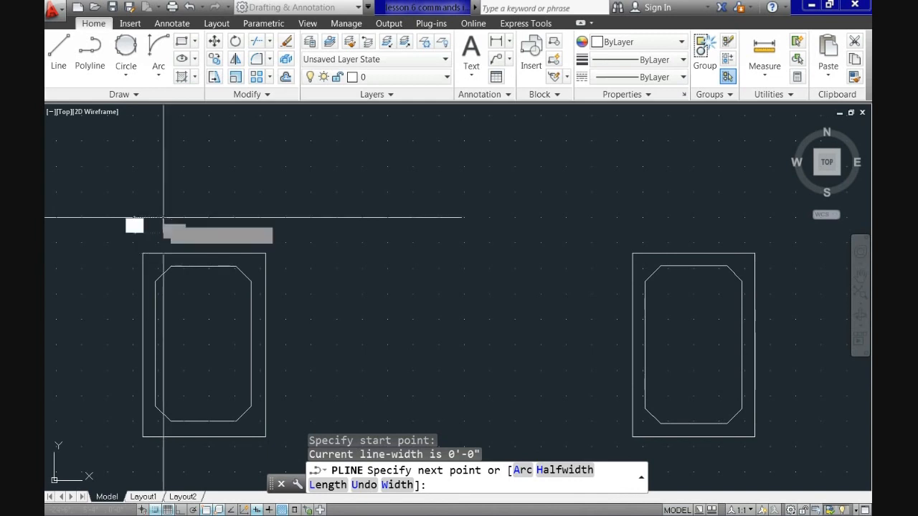
type("4")
key("Return")
key("F8")
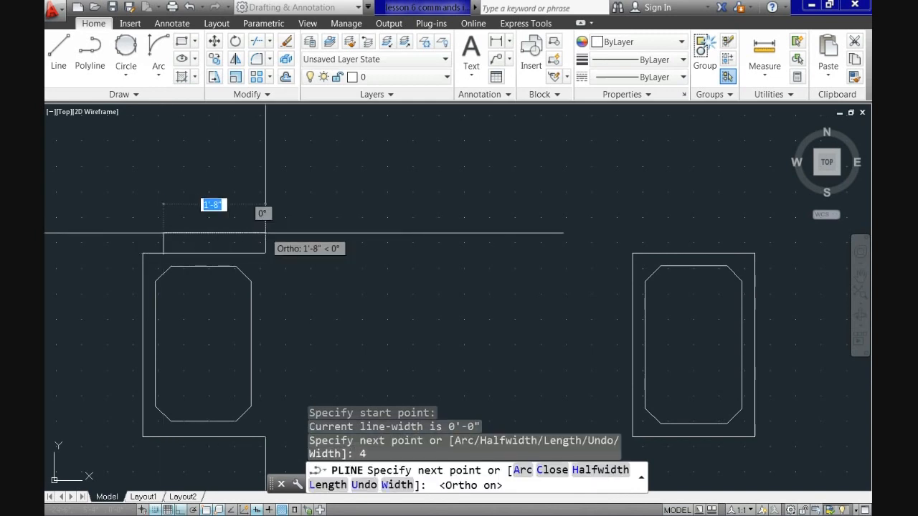
key("Return")
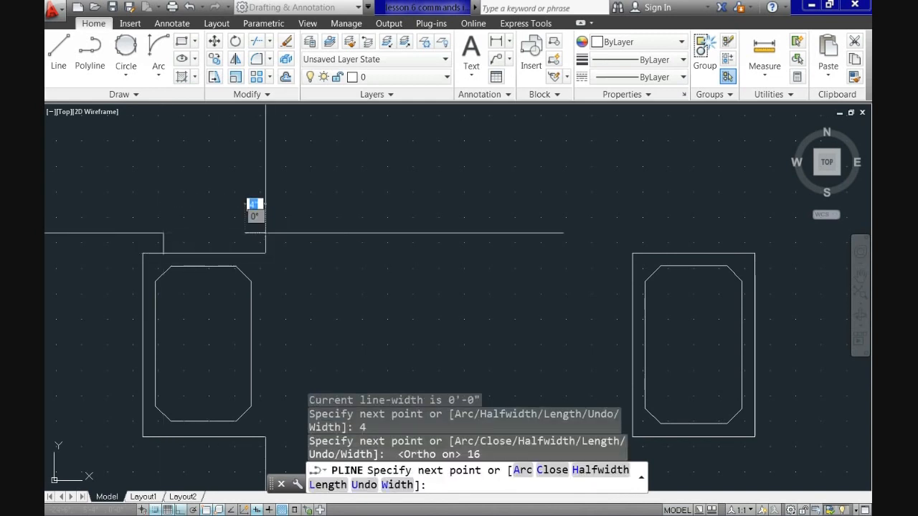
scroll(250, 248, "up", 2)
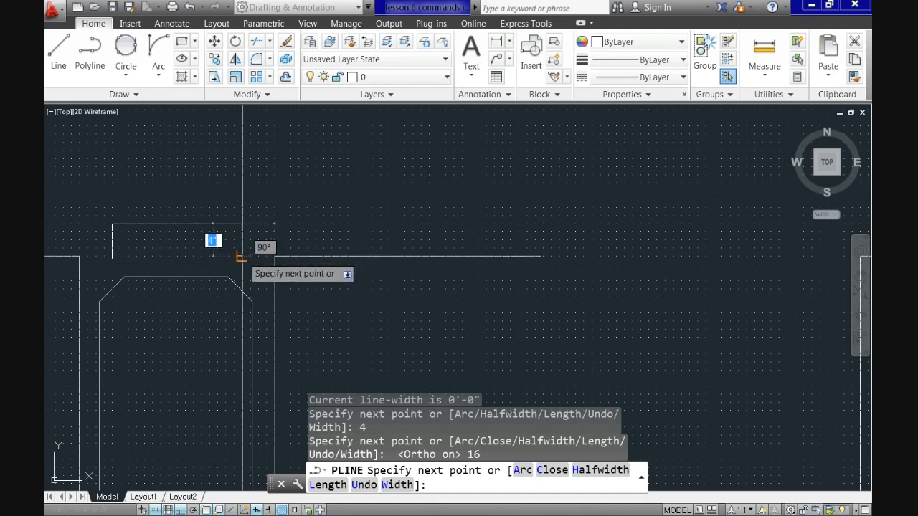
left_click(241, 256)
key("Return")
scroll(362, 275, "down", 2)
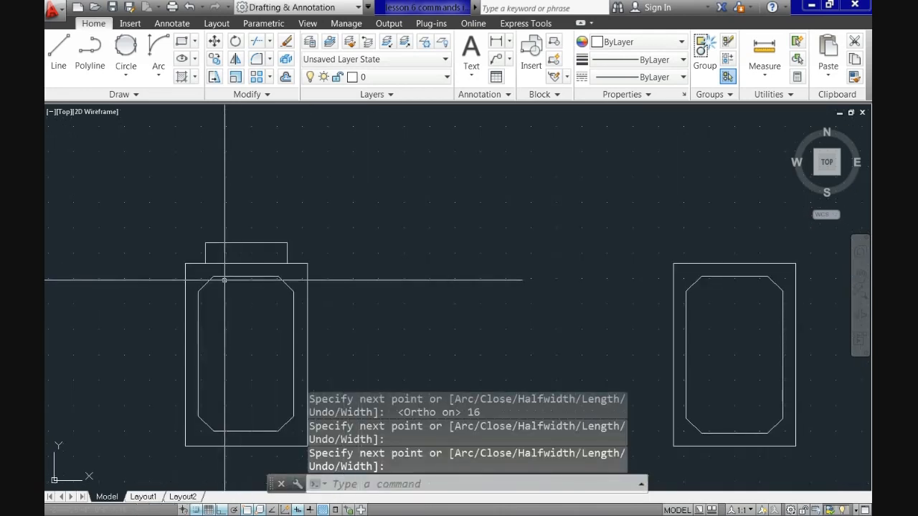
Step: Draw the same open outline with the Line command above the polyline: 4 up, 16 right and 4 down
scroll(224, 280, "up", 2)
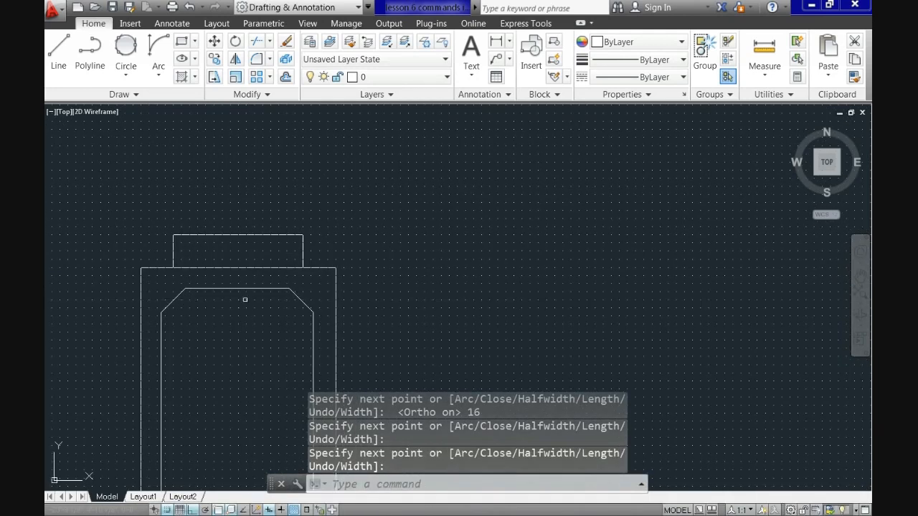
type("l")
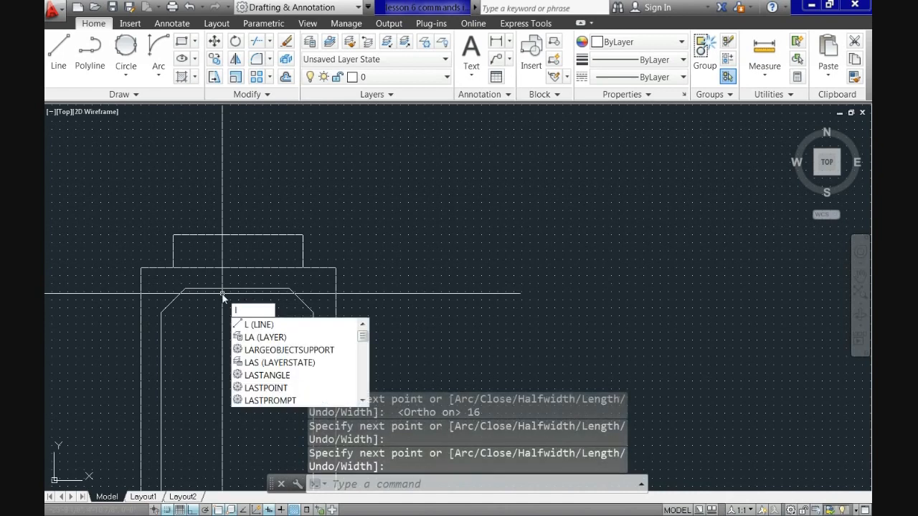
key("Return")
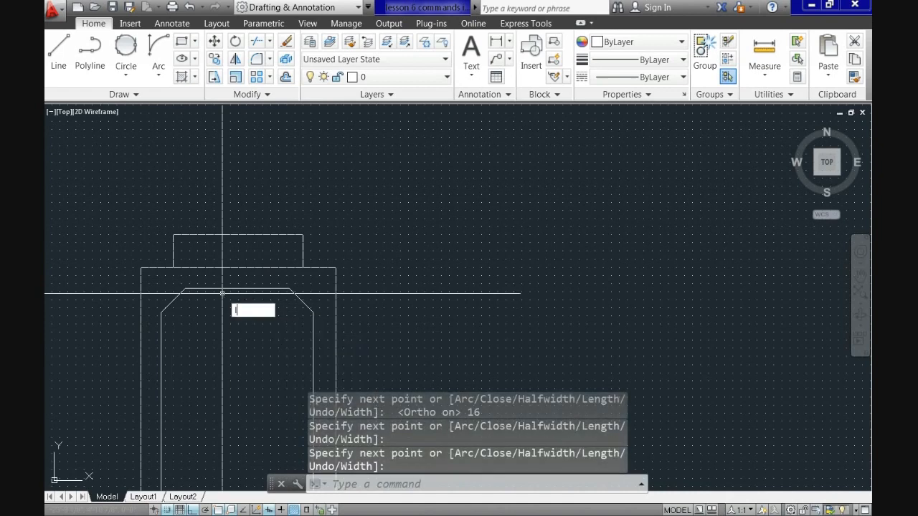
left_click(173, 194)
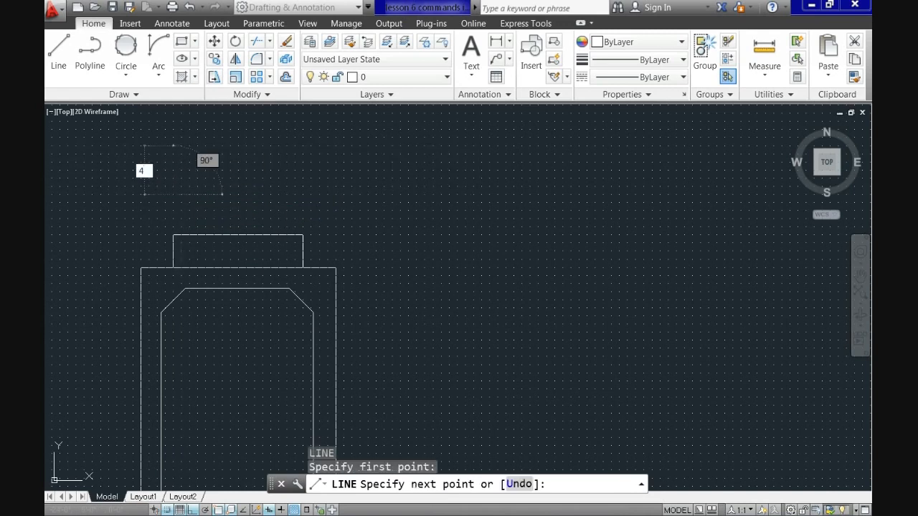
key("Return")
key("Return")
type("4")
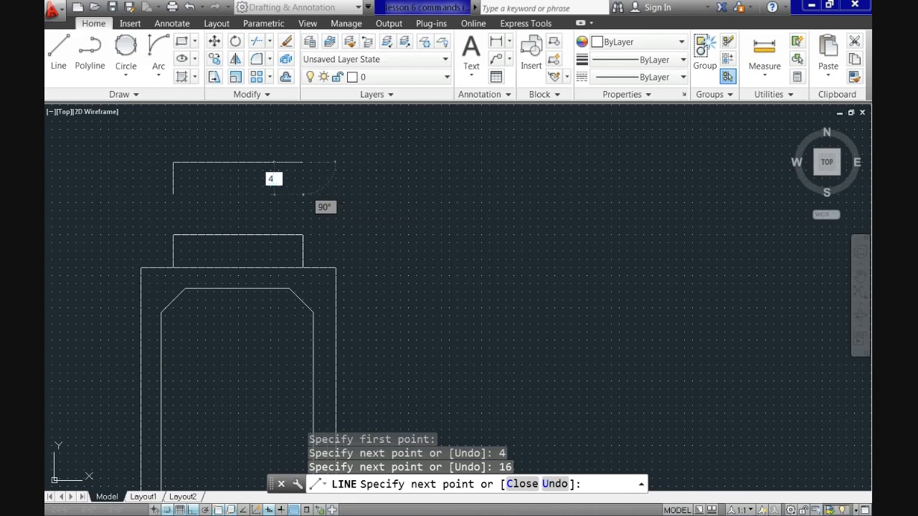
key("Return")
key("Return")
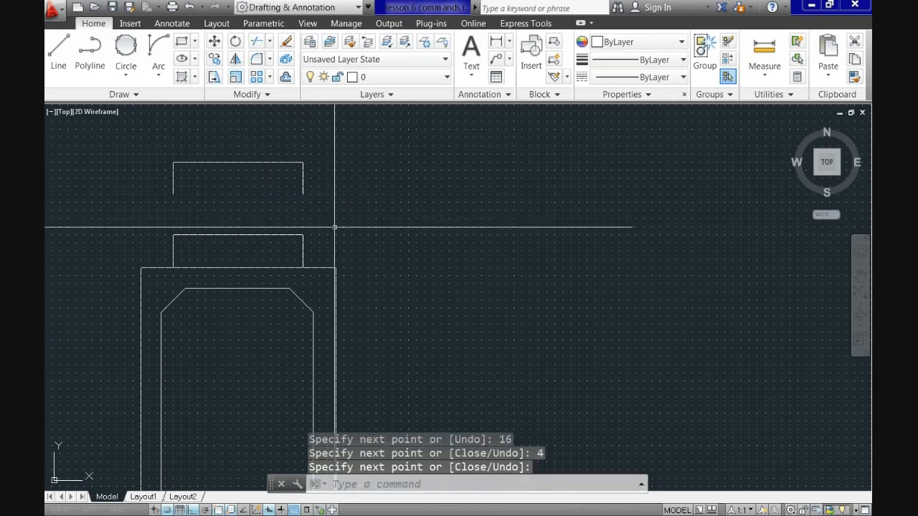
Step: Select the first base's polyline and each of the three separate lines above it to compare how they select
left_click(252, 234)
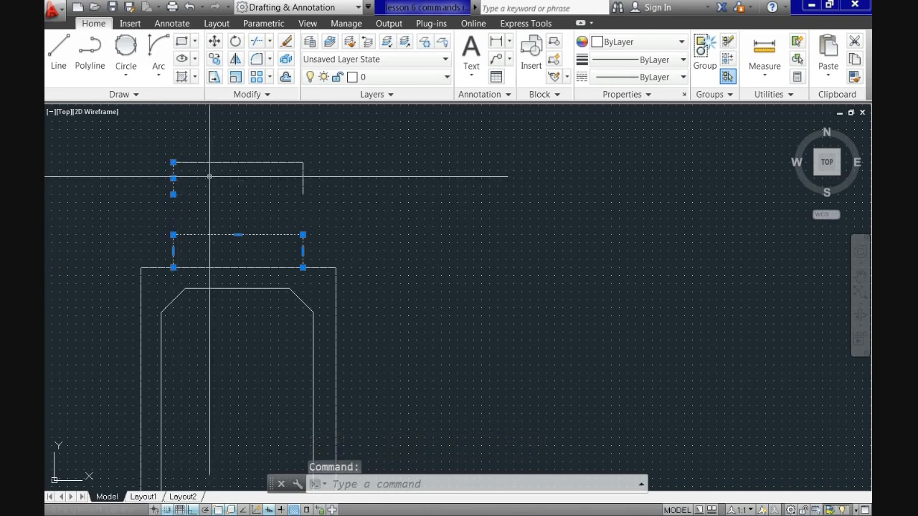
left_click(230, 163)
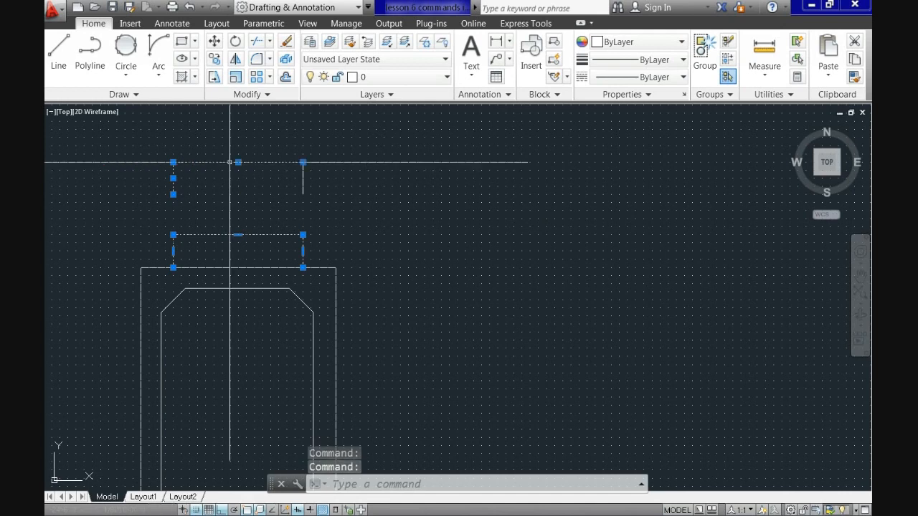
left_click(302, 182)
key("Escape")
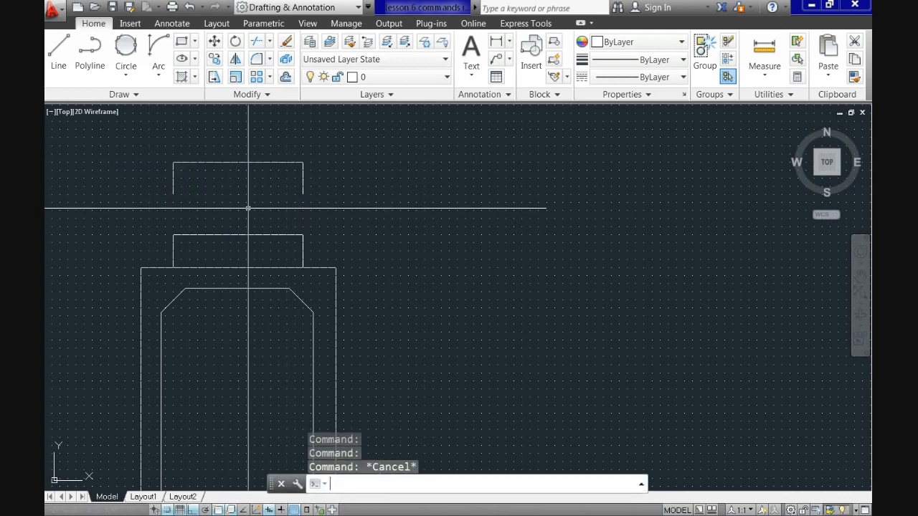
Step: Delete the three separate lines above the first base's polyline and check that the polyline selects as a single object
left_click(132, 138)
left_click(311, 212)
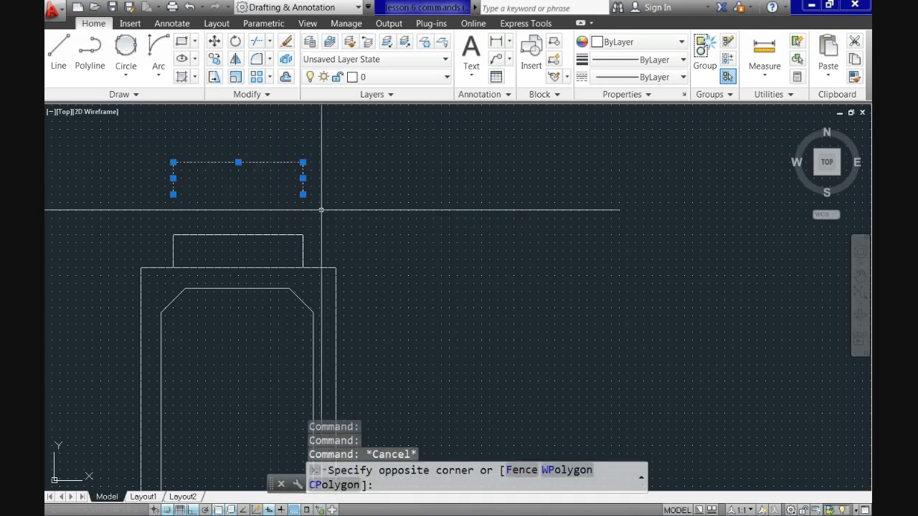
key("Delete")
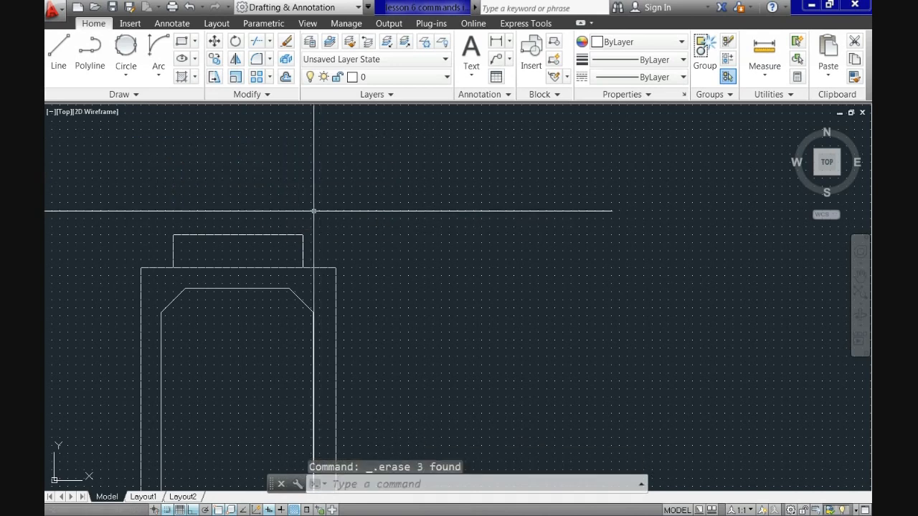
left_click(303, 256)
left_click(295, 256)
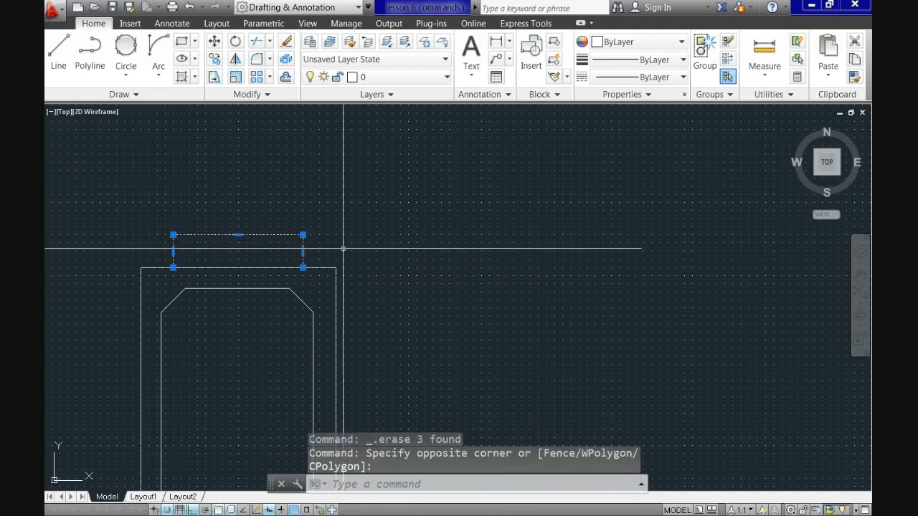
key("Escape")
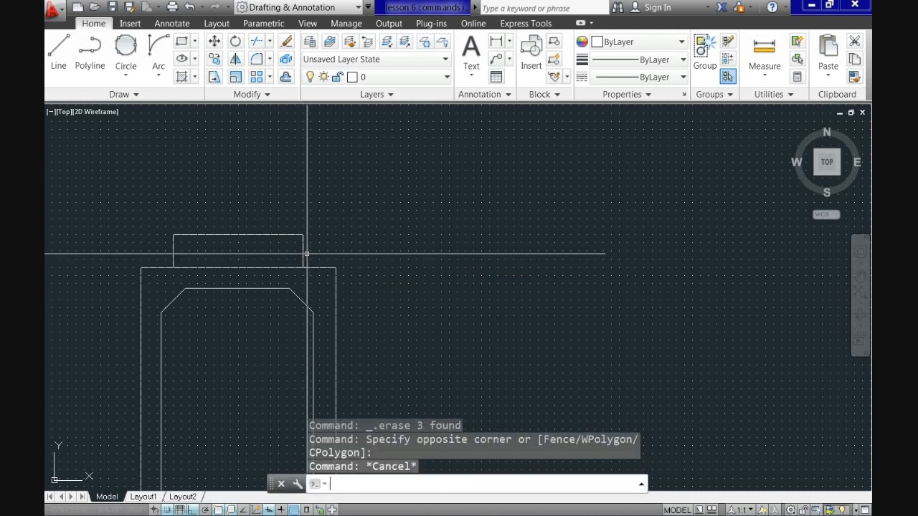
Step: Draw a polyline on the second base, starting 4" right of its upper-left corner: 4 up, 16 right, and down to the top edge
middle_click_drag(272, 313, 271, 280)
scroll(271, 279, "down", 2)
middle_click_drag(400, 311, 294, 321)
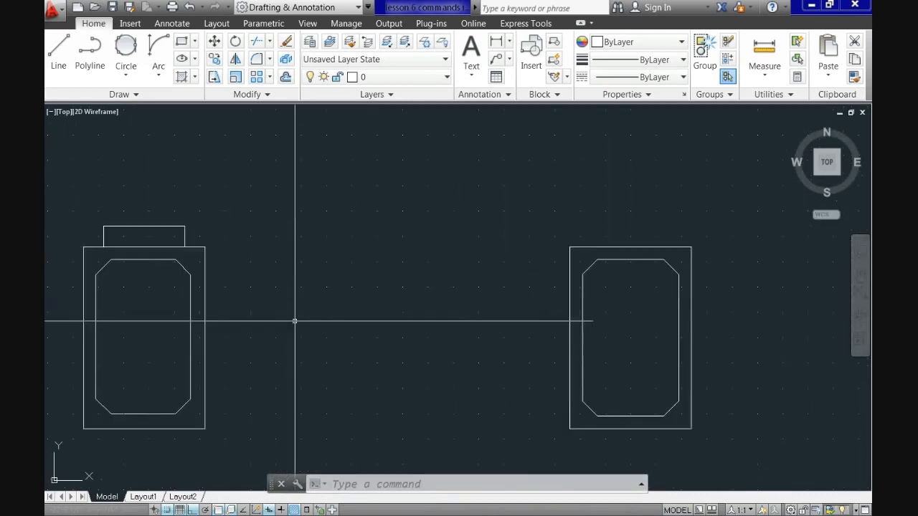
type("l")
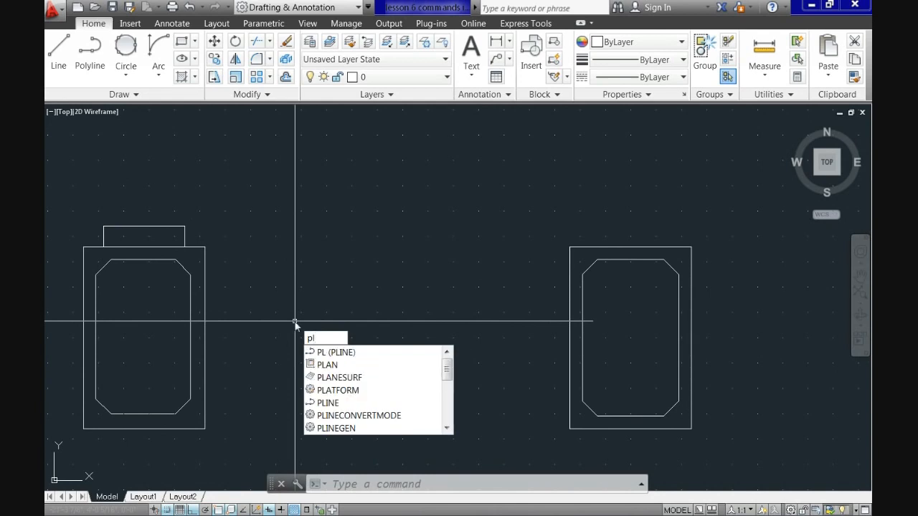
key("Return")
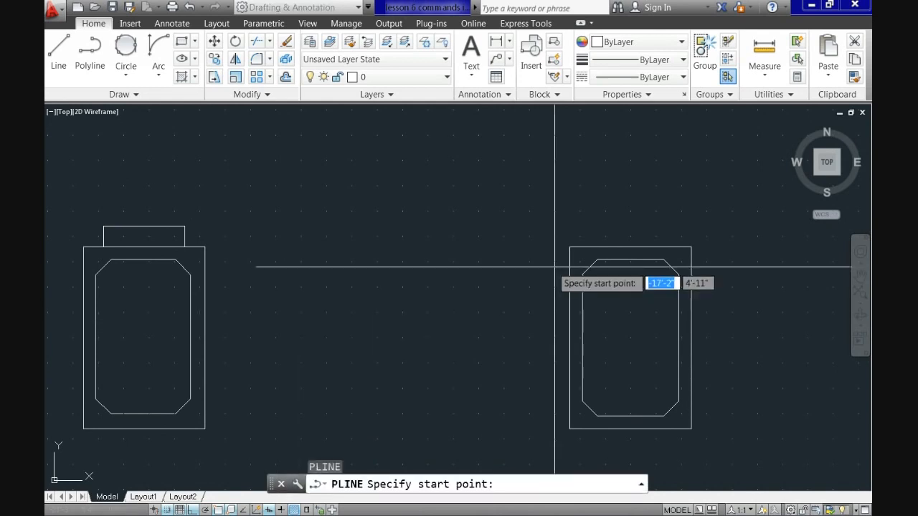
scroll(559, 251, "up", 3)
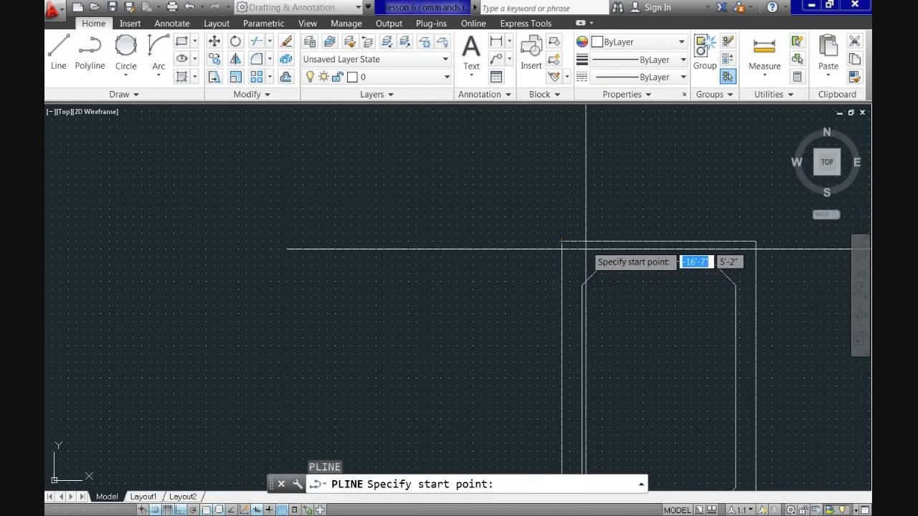
left_click(594, 242)
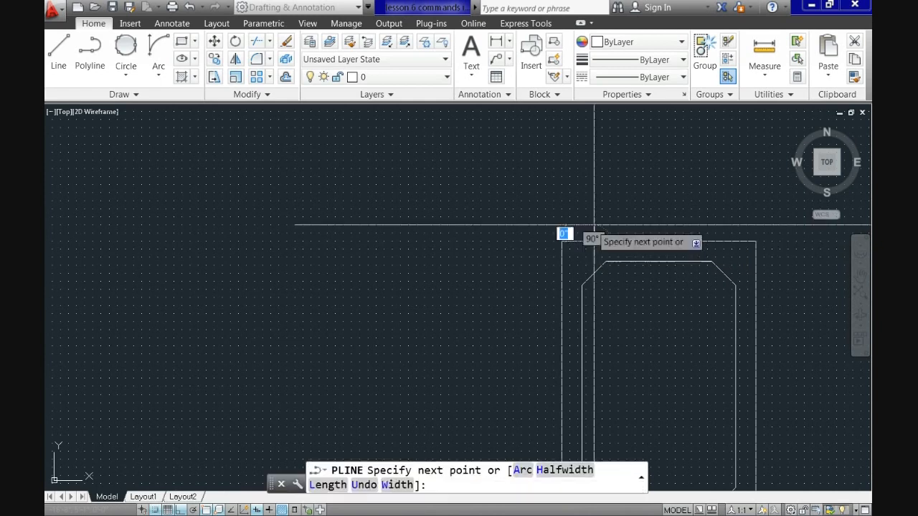
type("4")
key("Return")
type("16")
key("Return")
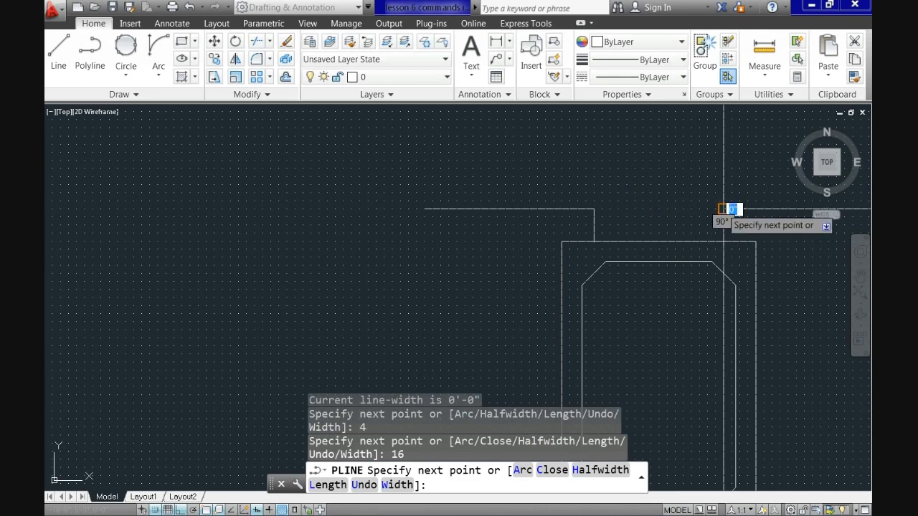
left_click(723, 239)
key("Return")
Step: Draw the same polyline on the third base, starting 4" from its upper-left corner: 4 up, 16 right, and down to the top edge
scroll(722, 239, "down", 3)
scroll(663, 204, "up", 6)
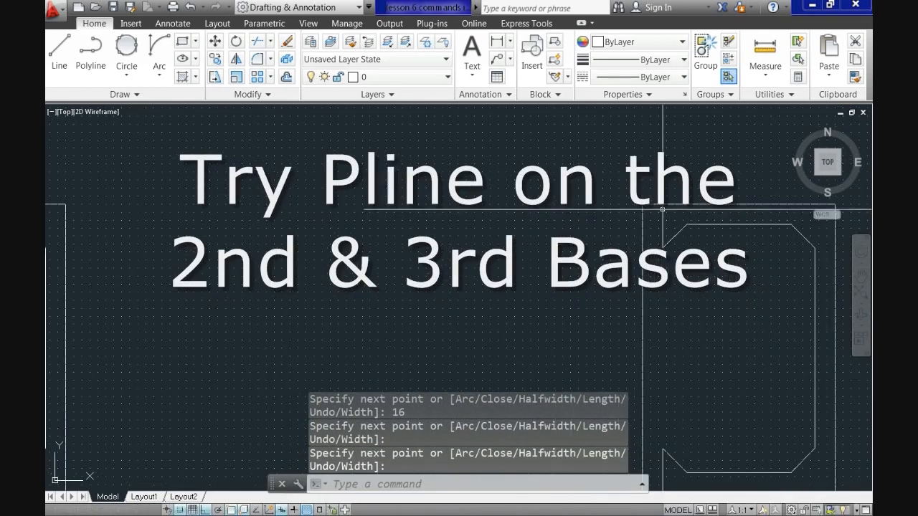
key("Return")
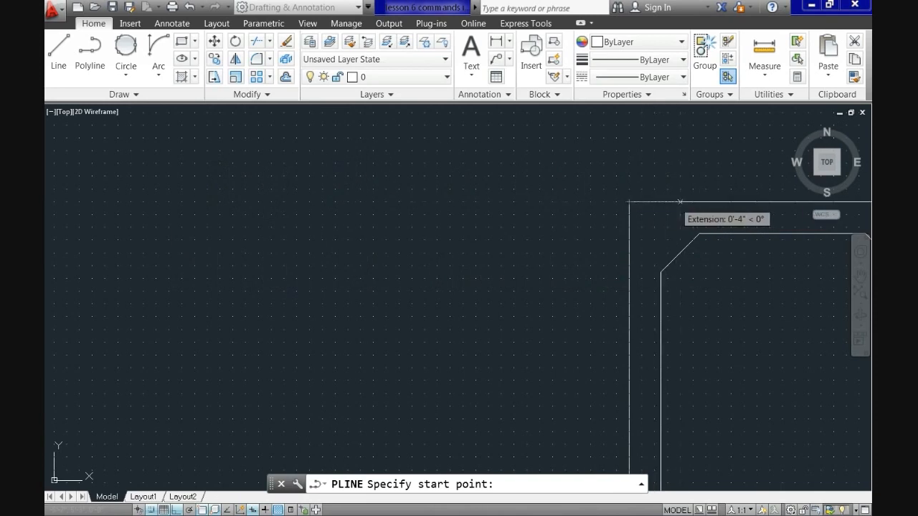
left_click(680, 202)
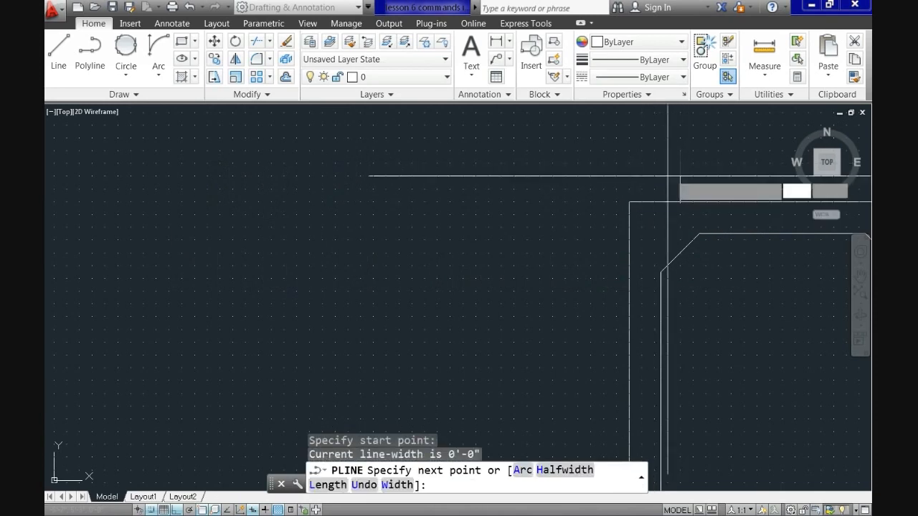
type("4")
key("Return")
middle_click_drag(705, 163, 489, 202)
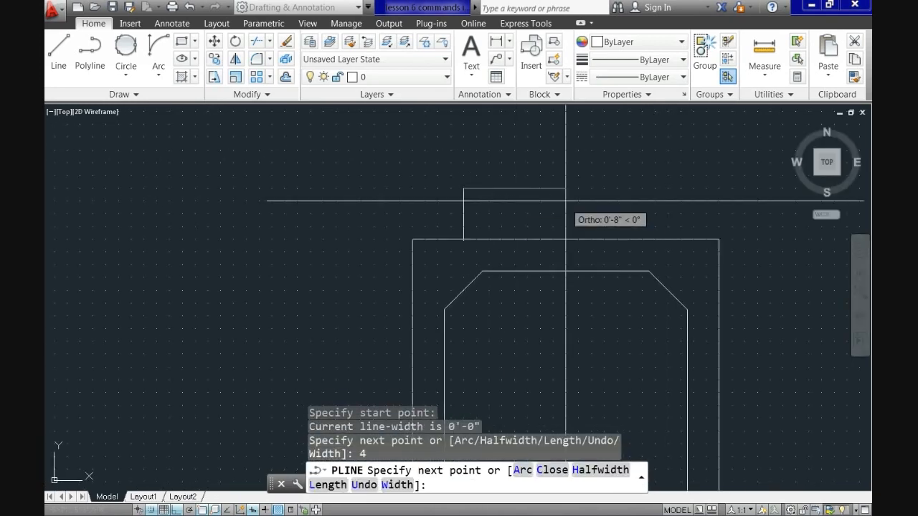
type("16")
key("Return")
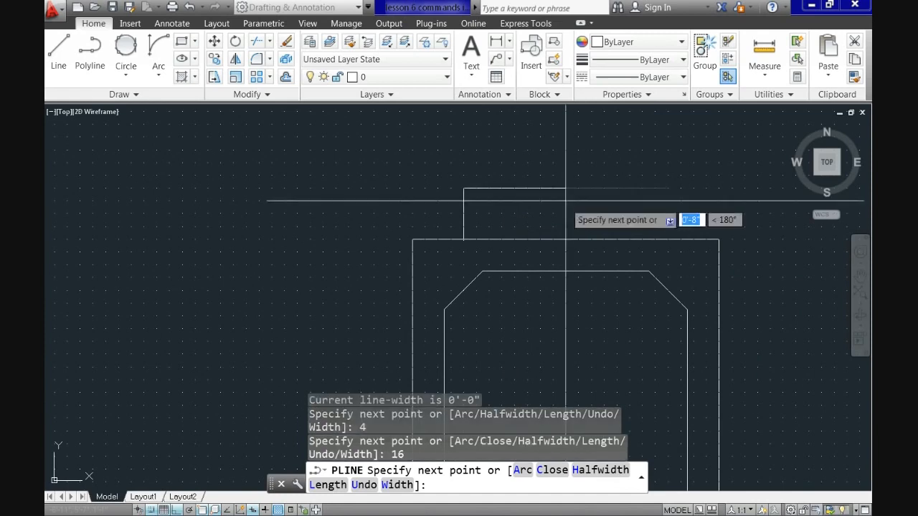
left_click(666, 240)
key("Return")
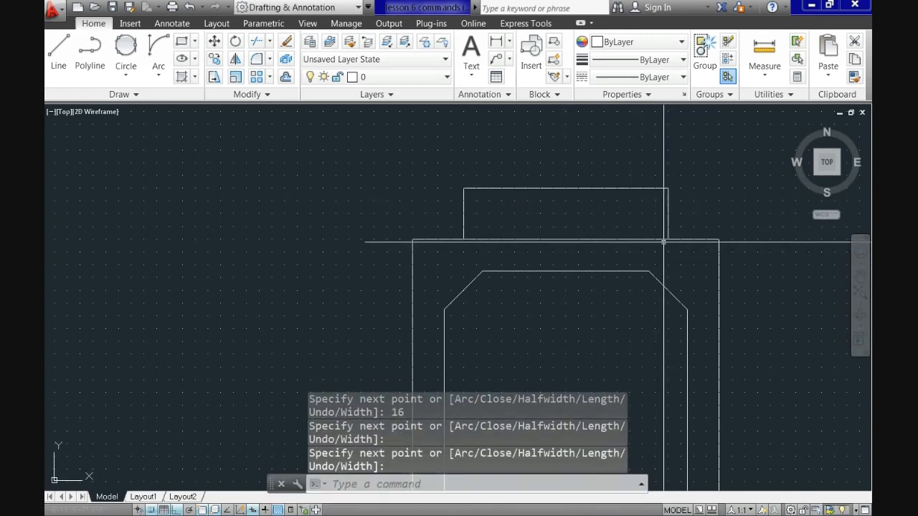
Step: Draw a 4' vertical line upward from the first base's polyline top, about 2" in from its left end
scroll(661, 246, "down", 4)
scroll(657, 251, "down", 3)
middle_click_drag(657, 251, 747, 261)
scroll(113, 292, "up", 3)
middle_click_drag(114, 293, 229, 328)
type("l")
key("Return")
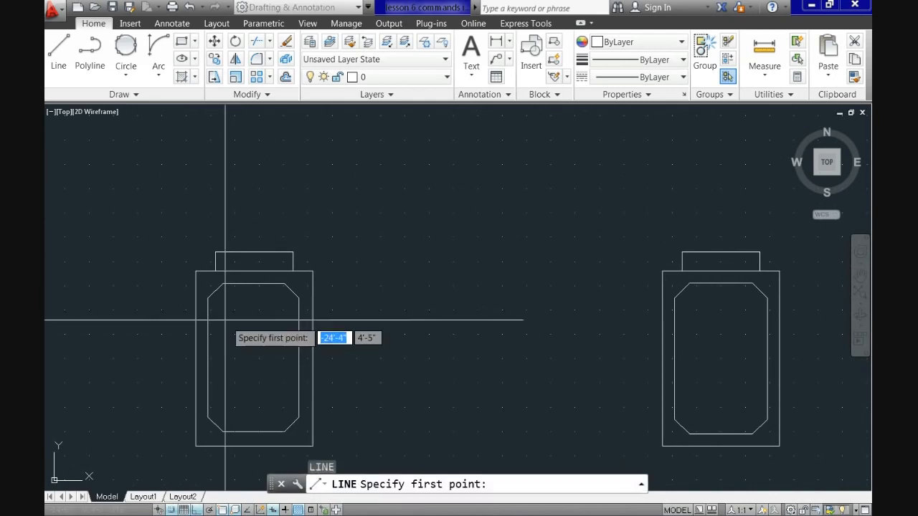
left_click(225, 252)
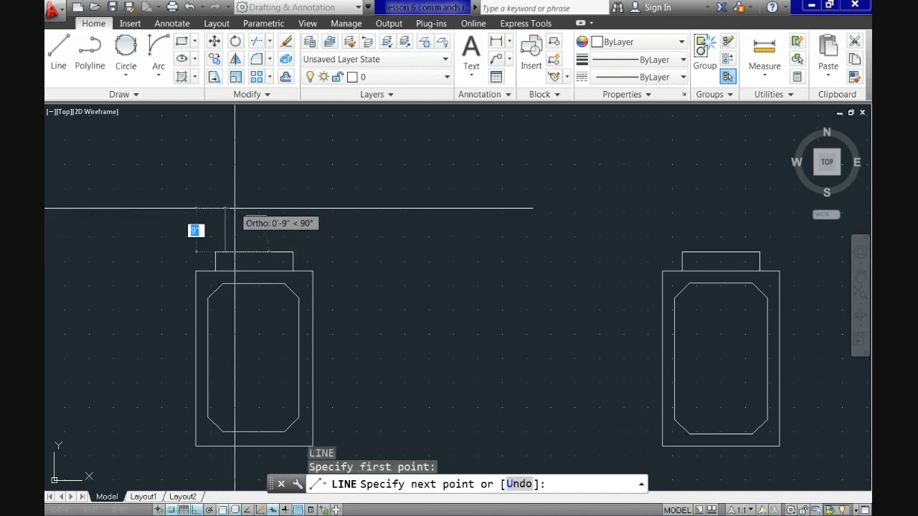
type("4'")
key("Return")
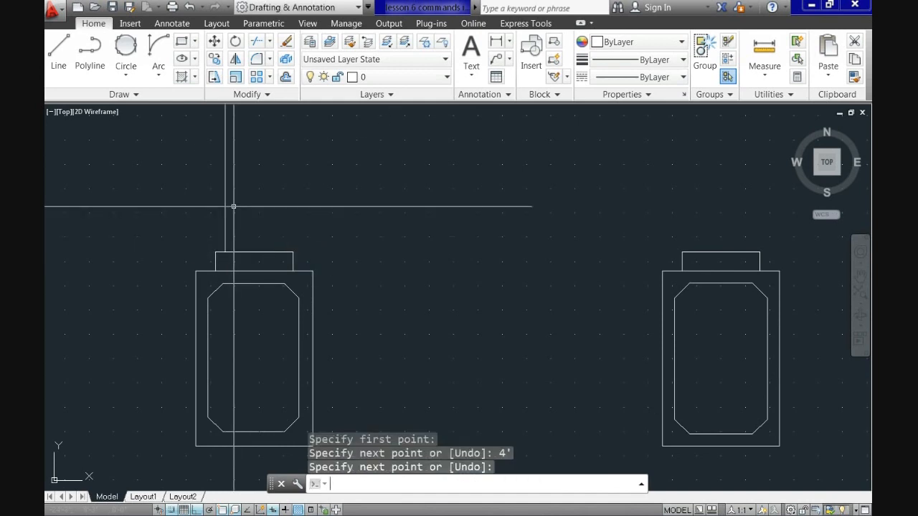
key("Return")
Step: Draw a second 4' vertical line upward from the same polyline top, about 2" in from its right end
key("Return")
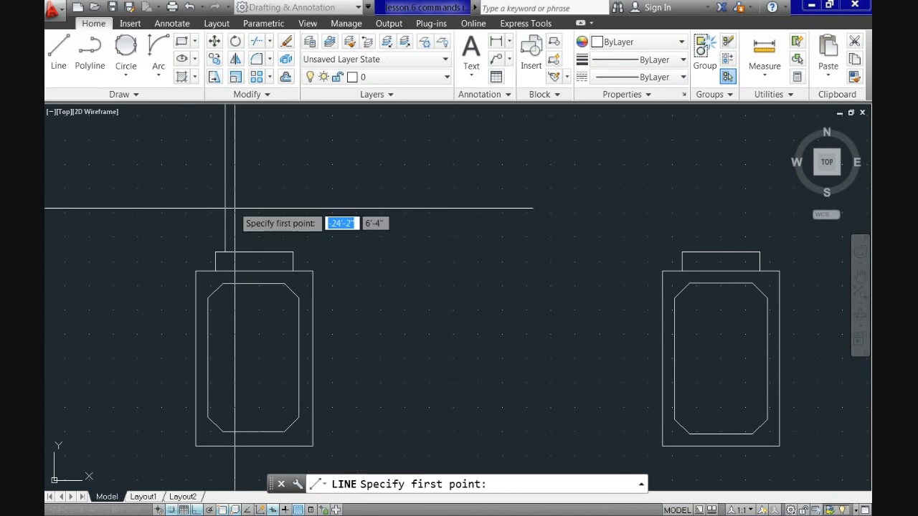
left_click(283, 251)
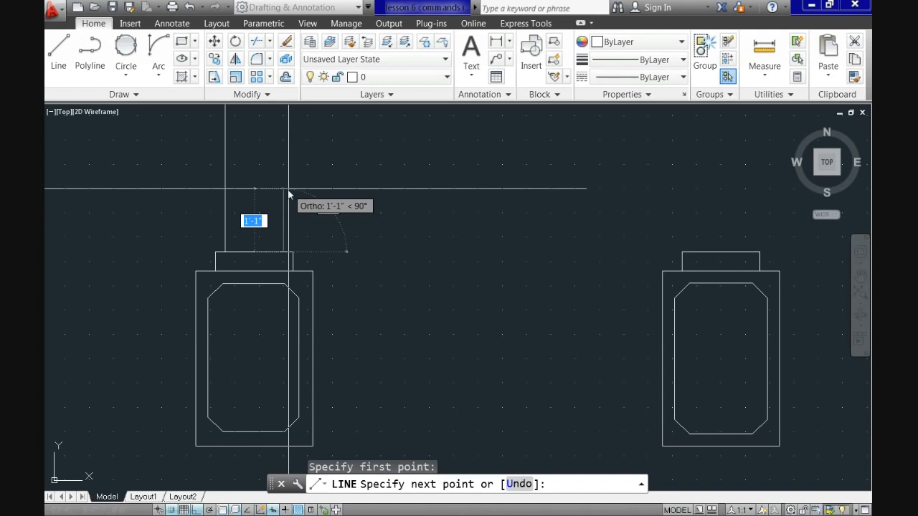
type("4'")
key("Return")
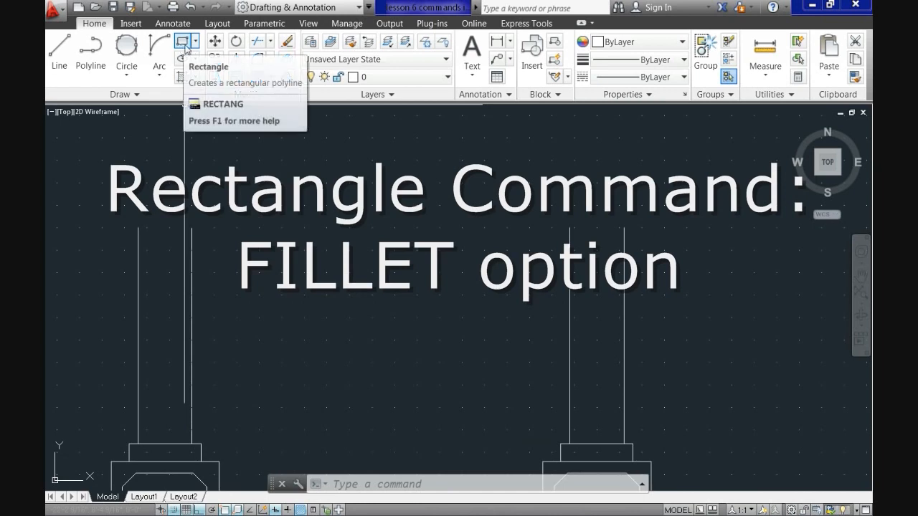
Step: Draw a rectangle with fillet radius 1 on top of the first column, 1'-4" by 3", starting about 2" left of its left line
left_click(183, 48)
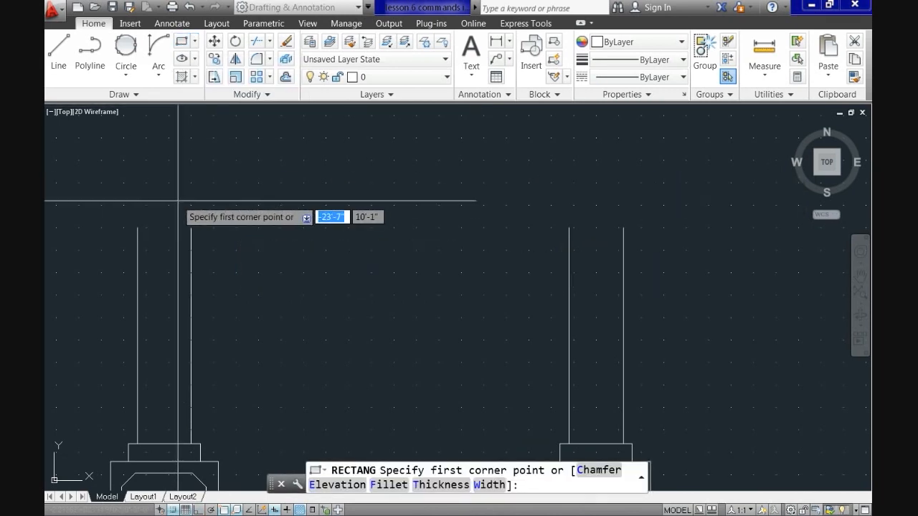
key("Down")
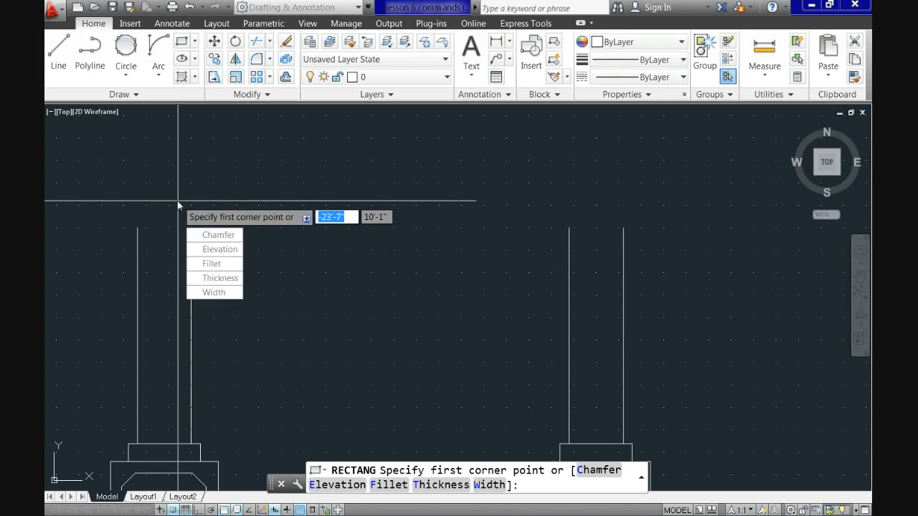
left_click(203, 263)
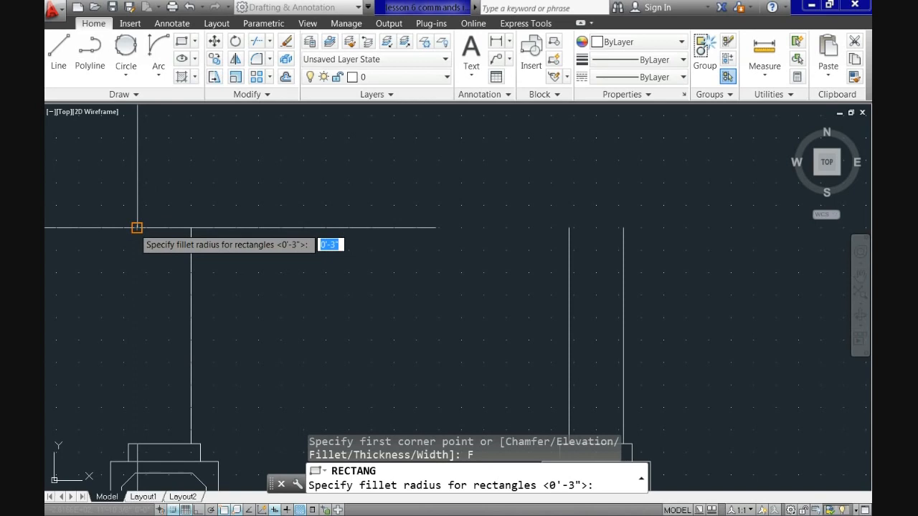
type("1")
key("Return")
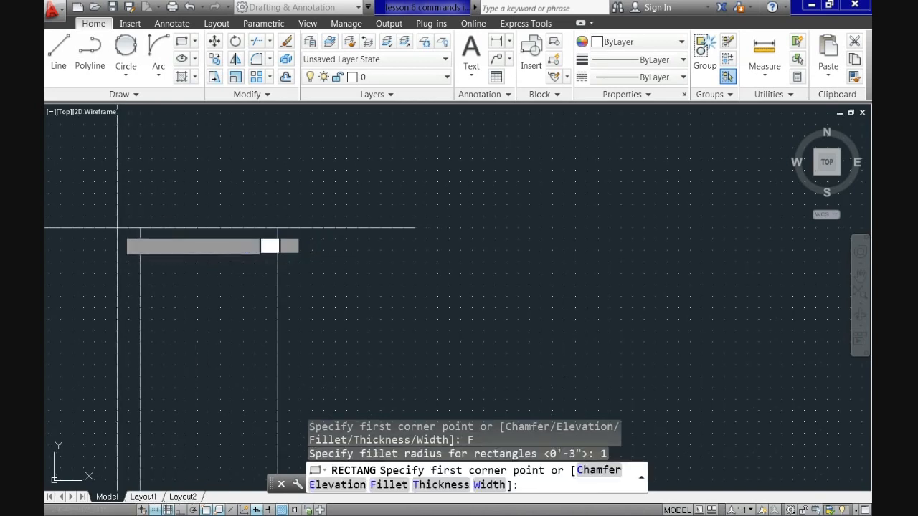
left_click(118, 228)
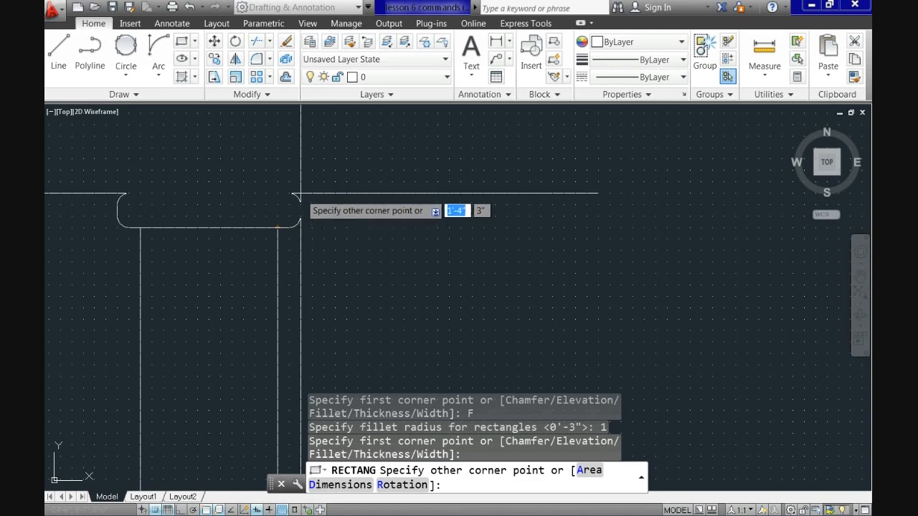
left_click(301, 193)
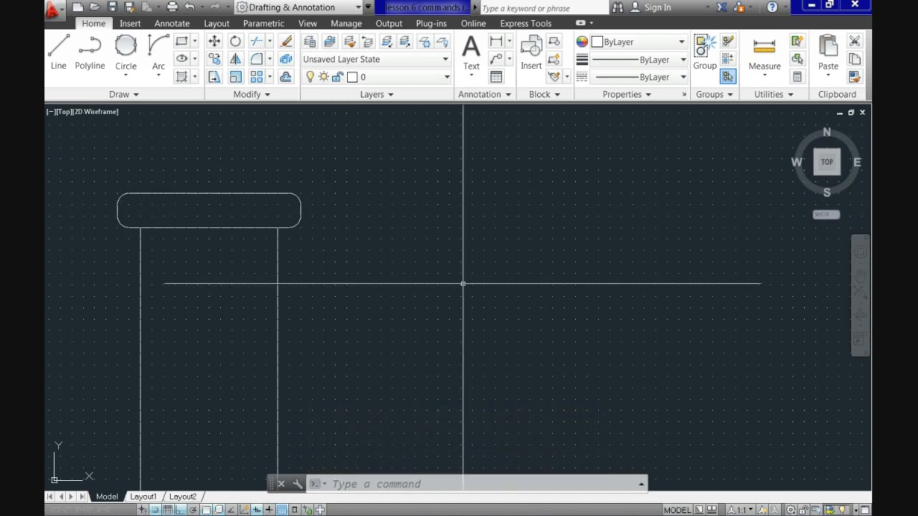
Step: Draw a rectangle with 1" filleted corners on top of the second column, 1'-4" by 3", starting about 2" left of its left line
left_click(182, 41)
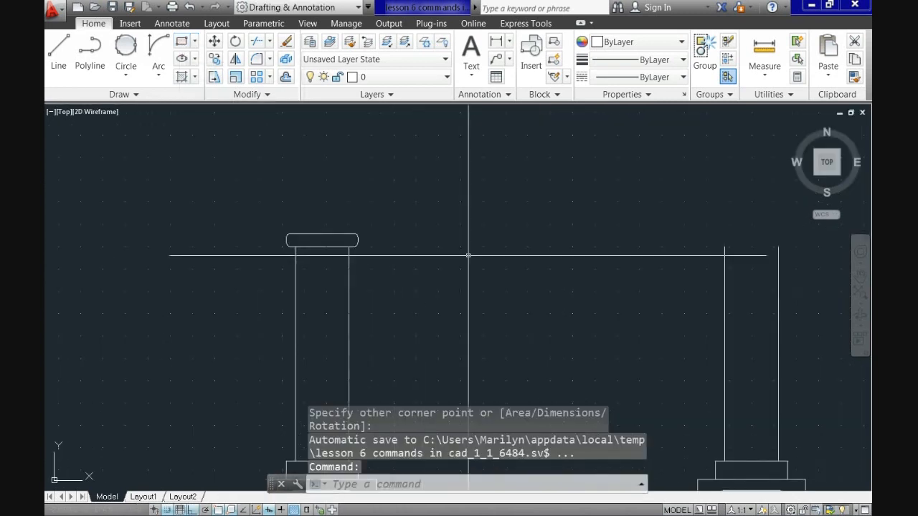
middle_click_drag(462, 255, 208, 267)
scroll(462, 268, "up", 3)
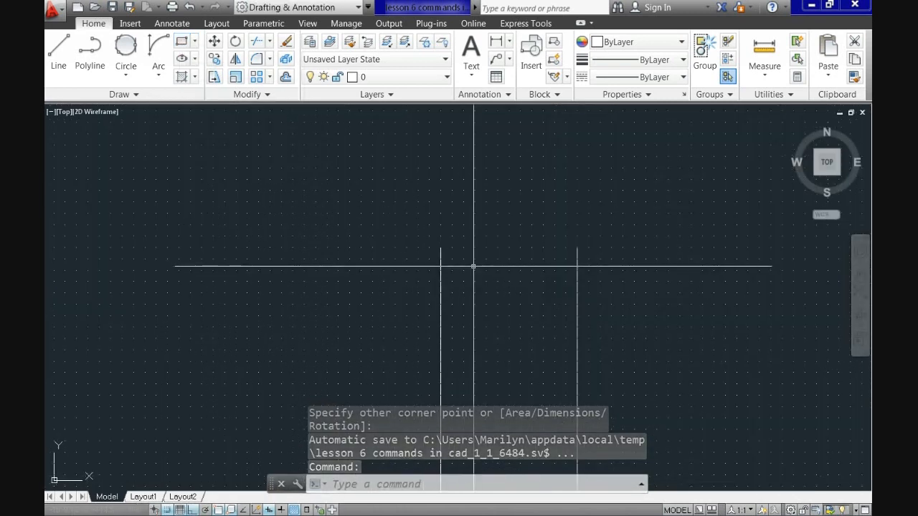
key("Return")
scroll(452, 251, "up", 3)
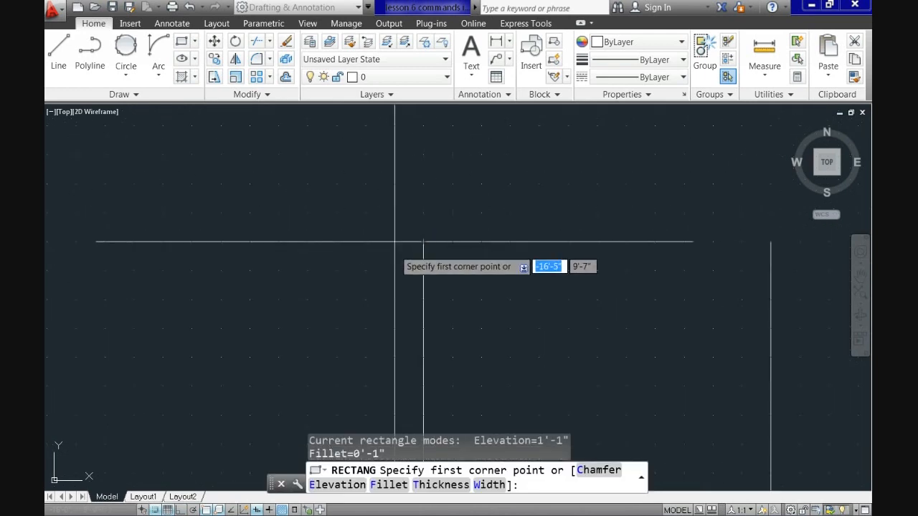
left_click(367, 243)
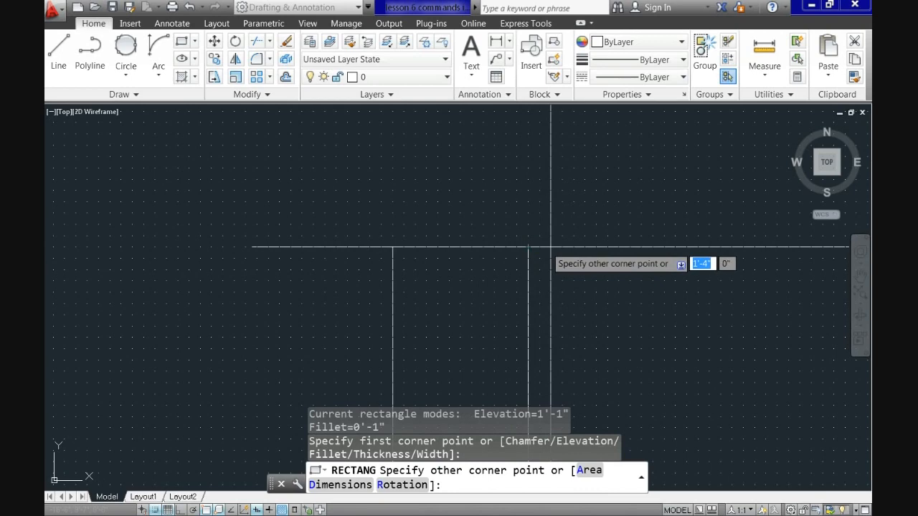
left_click(549, 212)
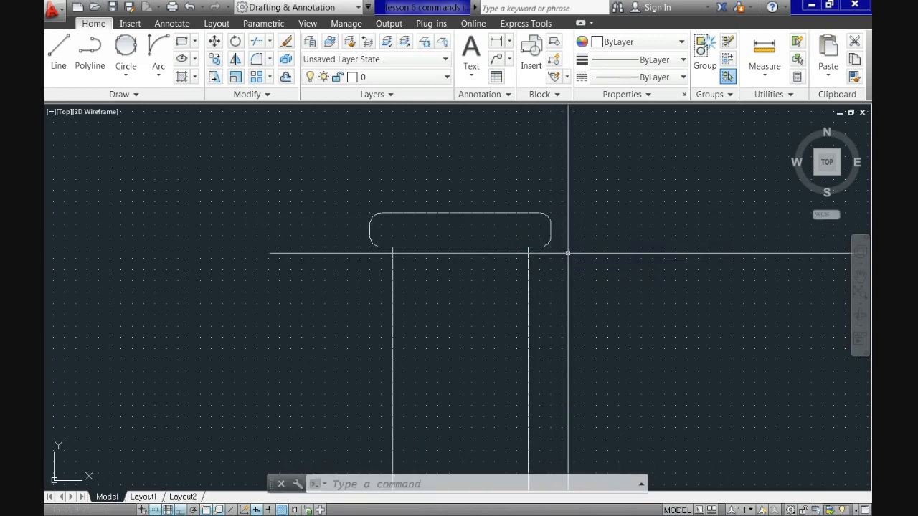
Step: Cap the third column with the same filleted rectangle, 1'-4" by 3", starting about 2" left of its left line
scroll(567, 262, "down", 3)
mouse_move(620, 270)
middle_mouse_down()
mouse_move(248, 305)
mouse_move(120, 297)
middle_mouse_up()
scroll(715, 308, "up", 3)
middle_click_drag(709, 309, 280, 318)
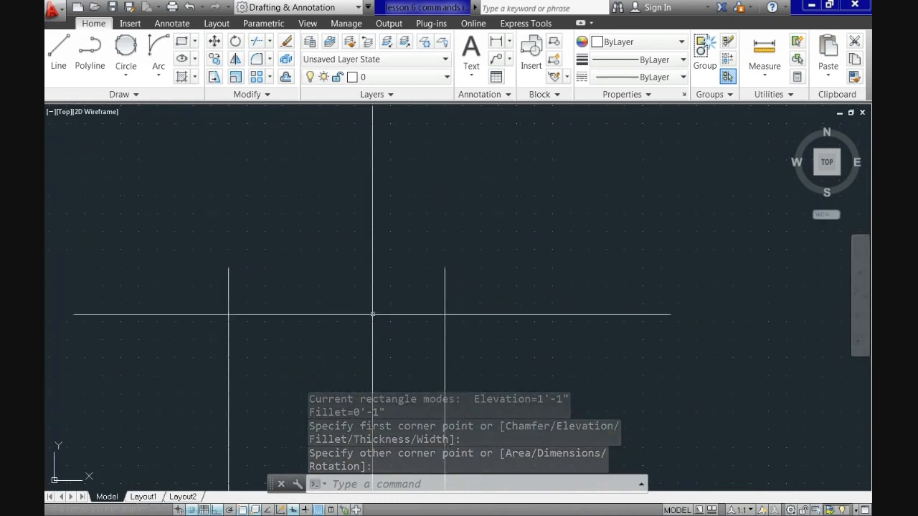
key("Return")
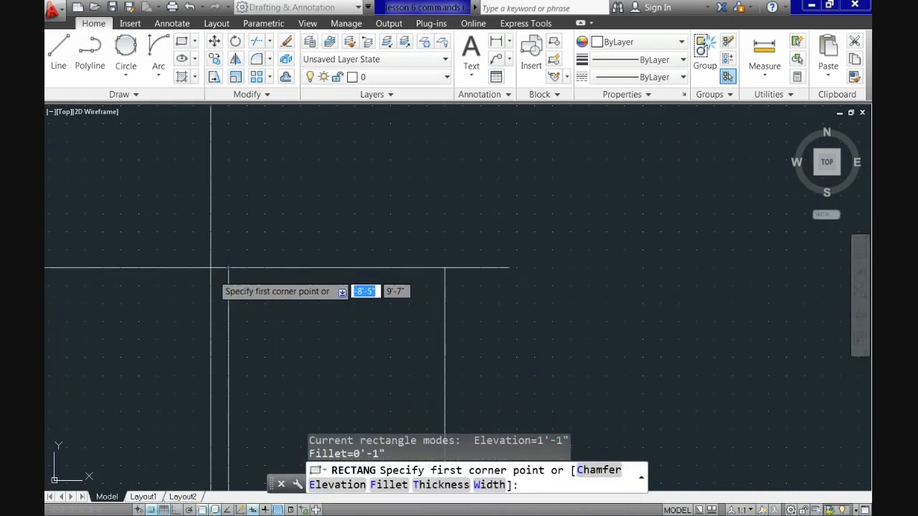
left_click(228, 267)
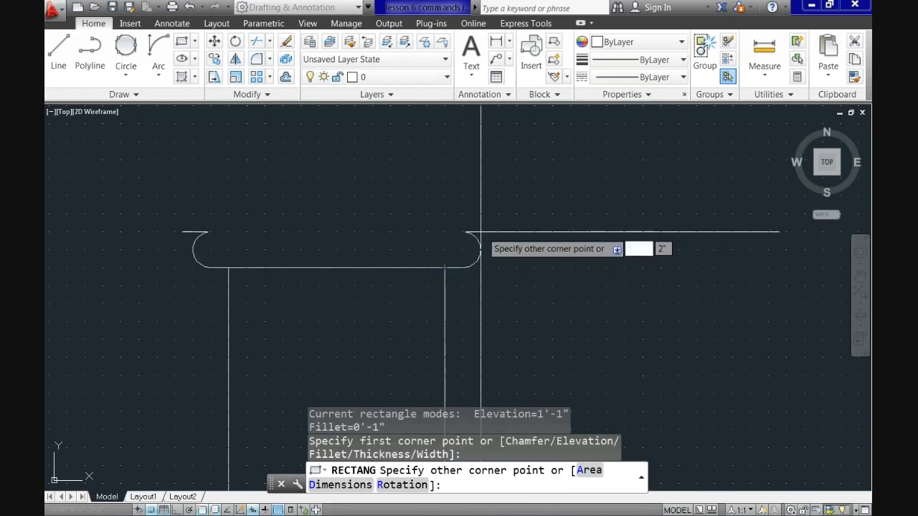
left_click(480, 214)
scroll(482, 219, "down", 5)
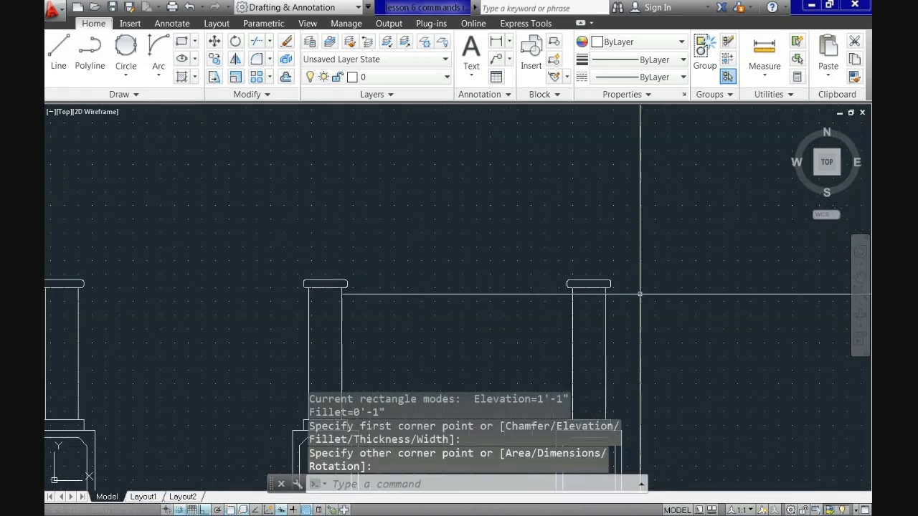
mouse_move(476, 318)
middle_mouse_down()
mouse_move(545, 303)
mouse_move(552, 256)
middle_mouse_up()
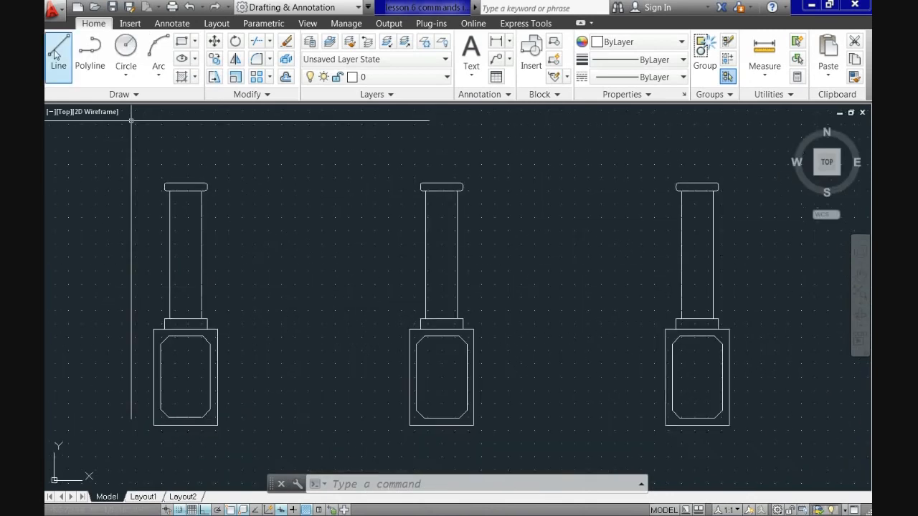
Step: Draw a 4' vertical line upward from the top of the first column's cap, in line with its left shaft line
left_click(58, 54)
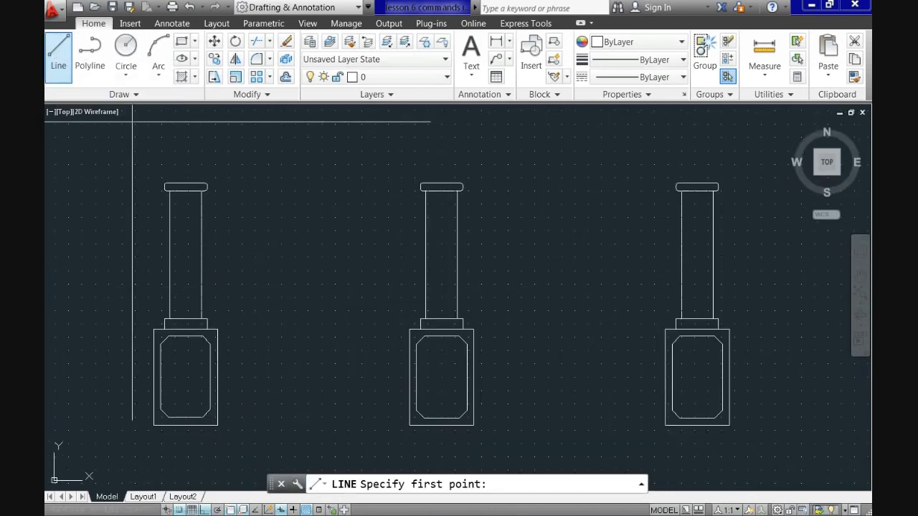
scroll(172, 191, "up", 5)
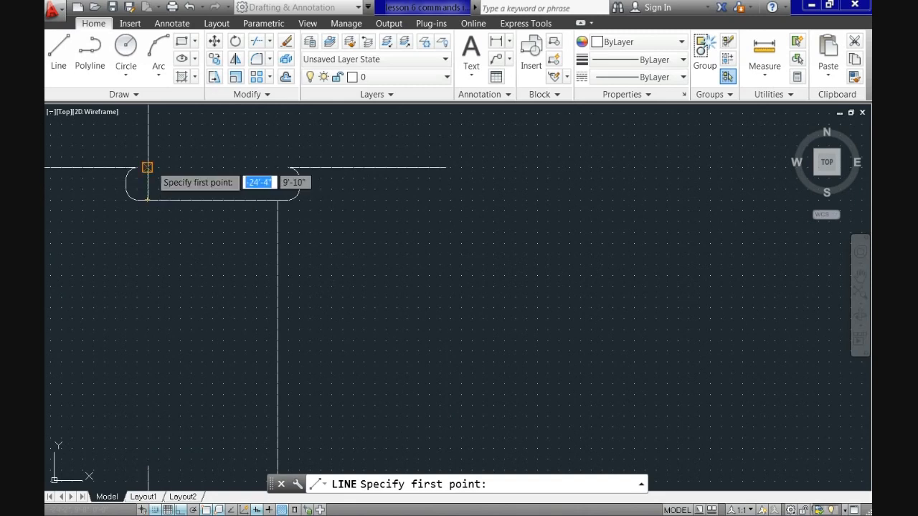
left_click(147, 167)
scroll(157, 148, "down", 3)
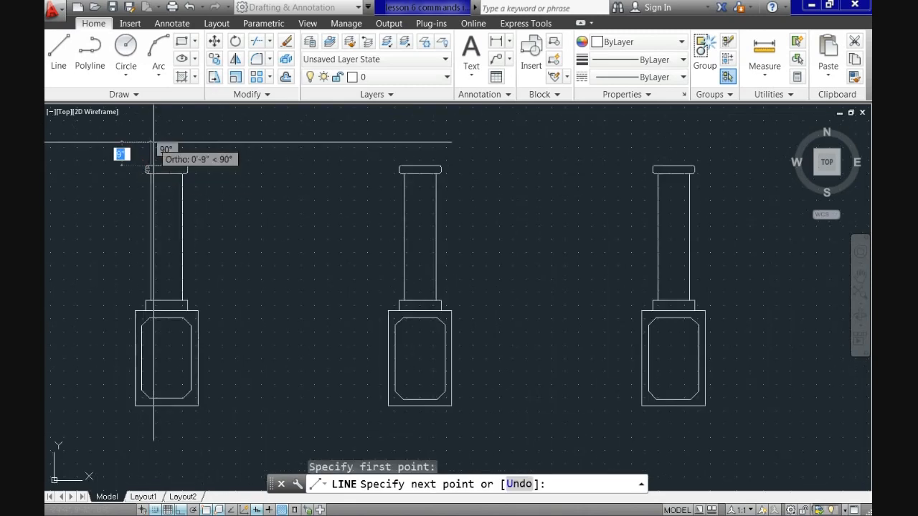
type("4'")
key("Return")
scroll(143, 201, "down", 2)
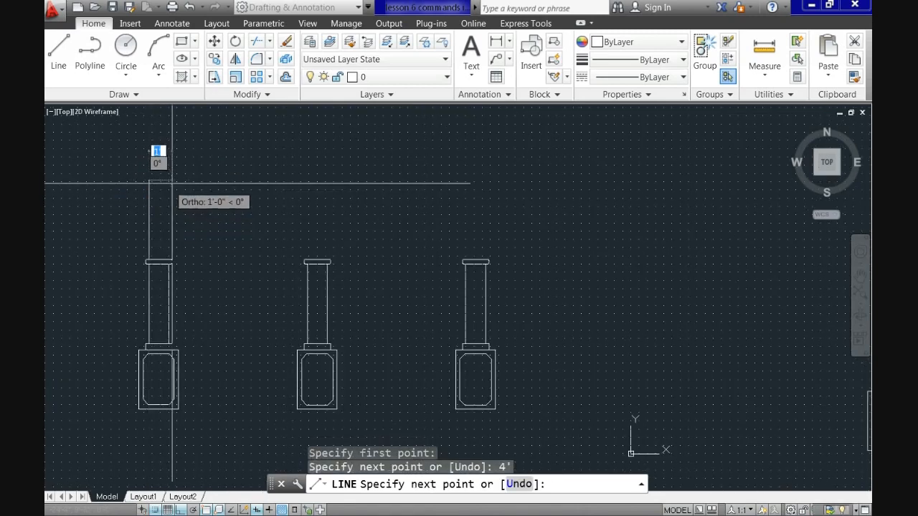
key("Return")
Step: Draw a 4' vertical line upward from the top of the third column's cap, in line with its right shaft line
key("Return")
scroll(485, 246, "up", 8)
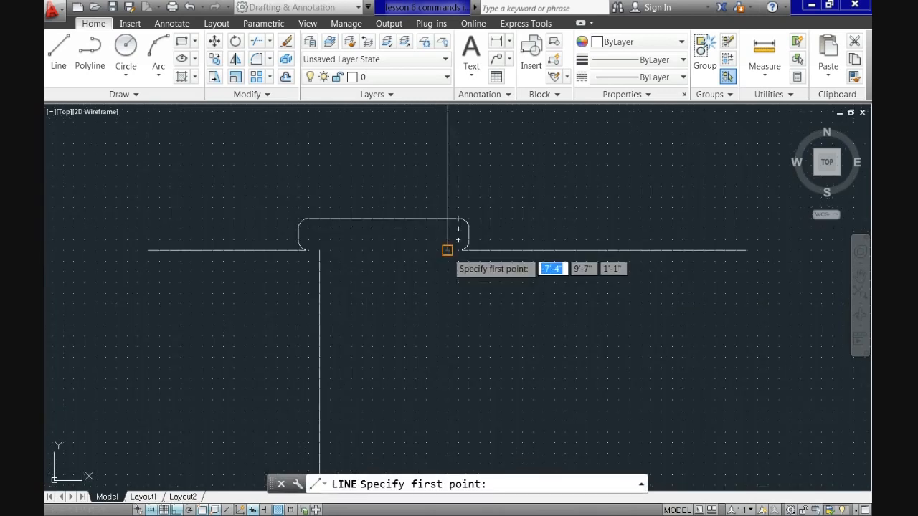
left_click(447, 217)
scroll(447, 218, "down", 2)
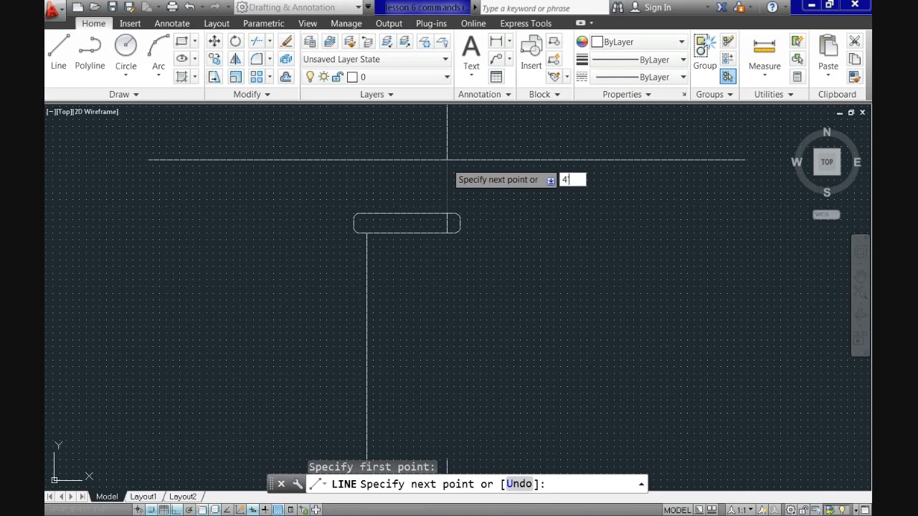
type("'")
key("Return")
scroll(349, 225, "down", 6)
scroll(327, 243, "up", 2)
middle_click_drag(328, 243, 601, 307)
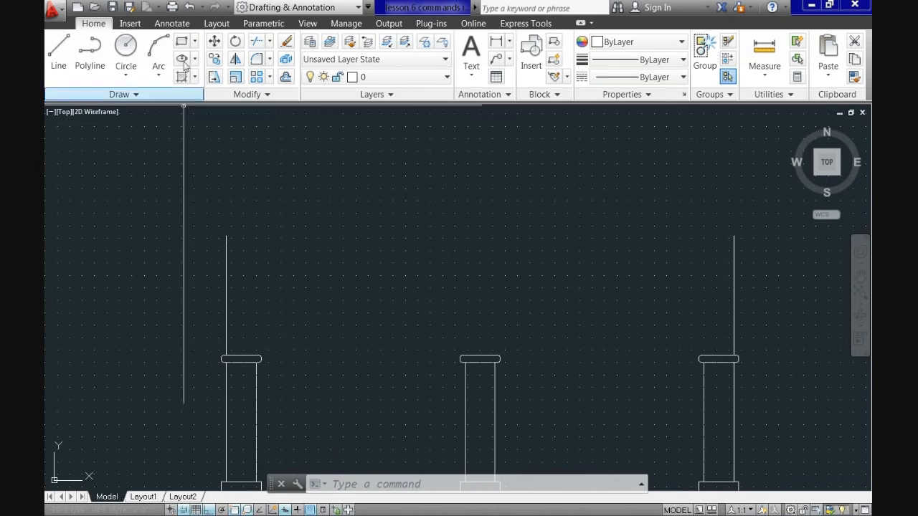
Step: Draw a 17'4" by 10" rectangle across both upper lines, starting 2" left of the left line's top end
left_click(181, 43)
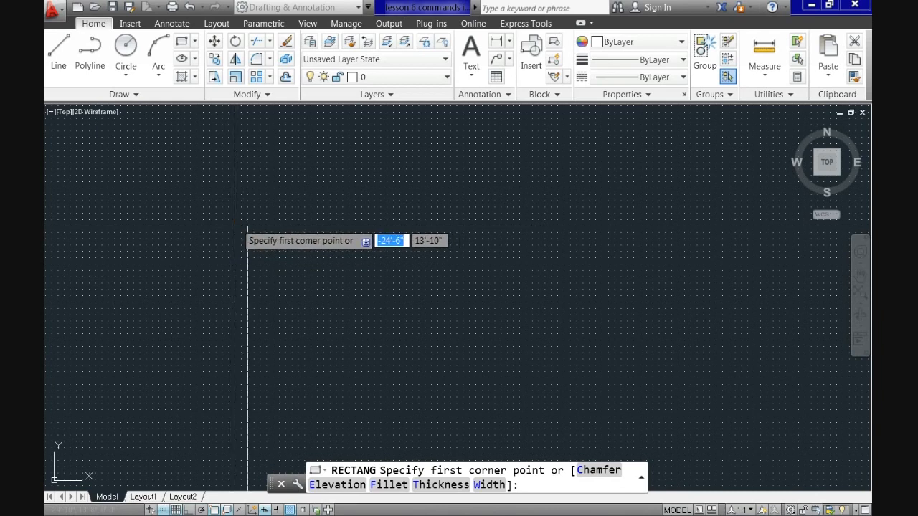
scroll(235, 225, "down", 3)
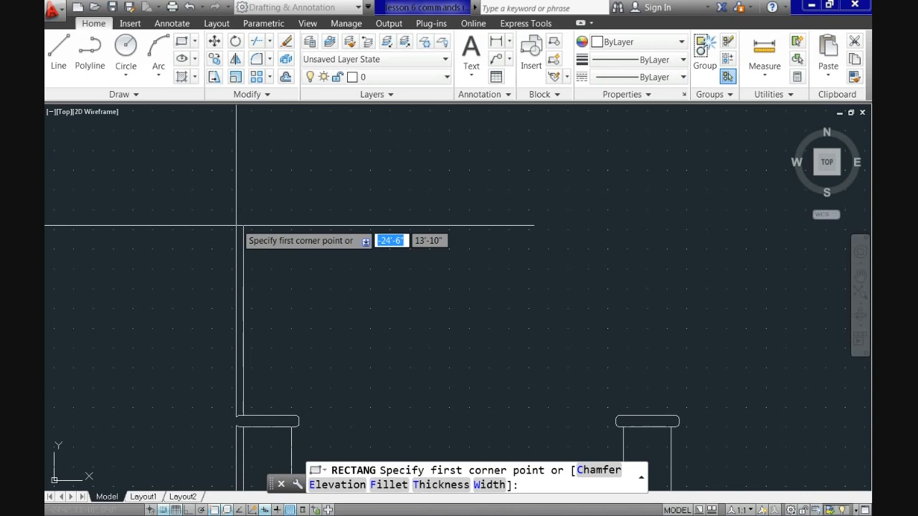
left_click(236, 226)
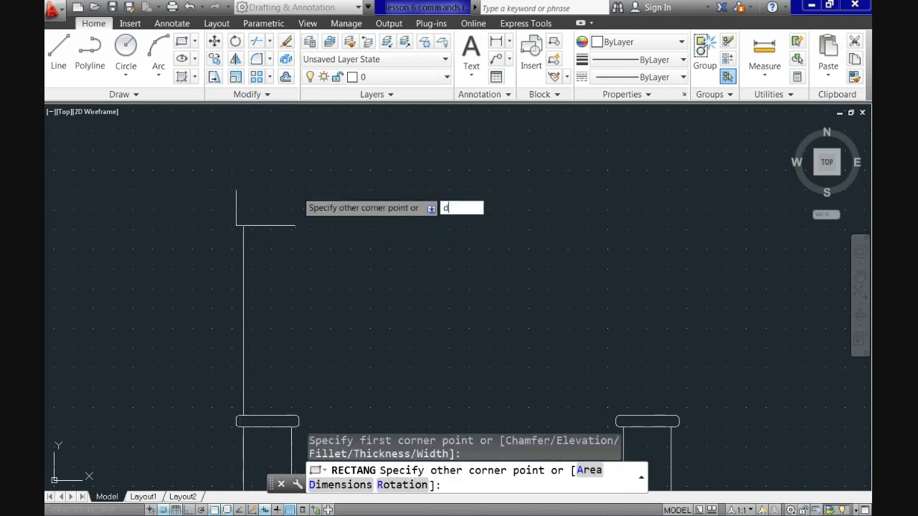
key("Return")
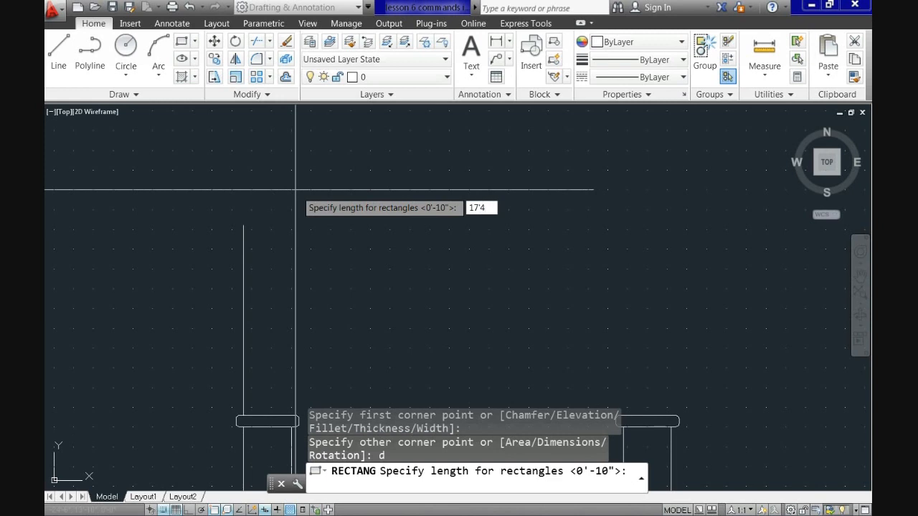
key("Return")
type("1")
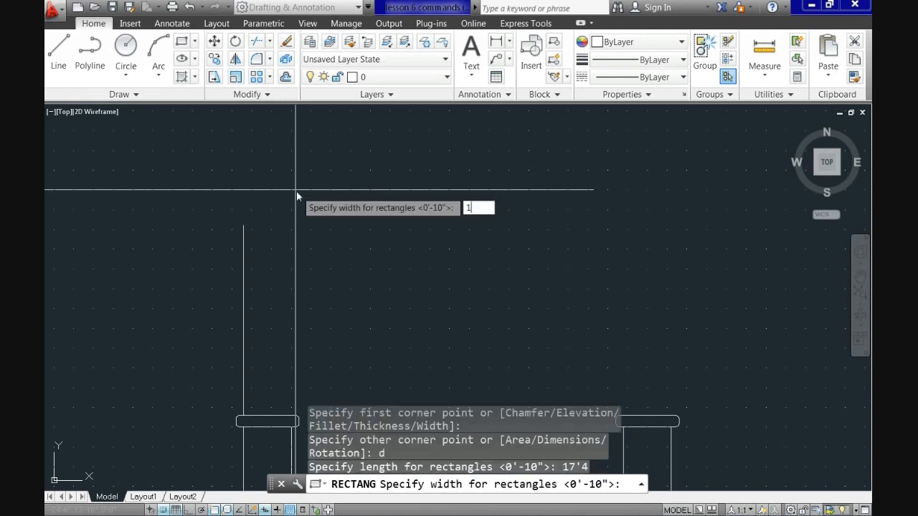
type("0")
key("Return")
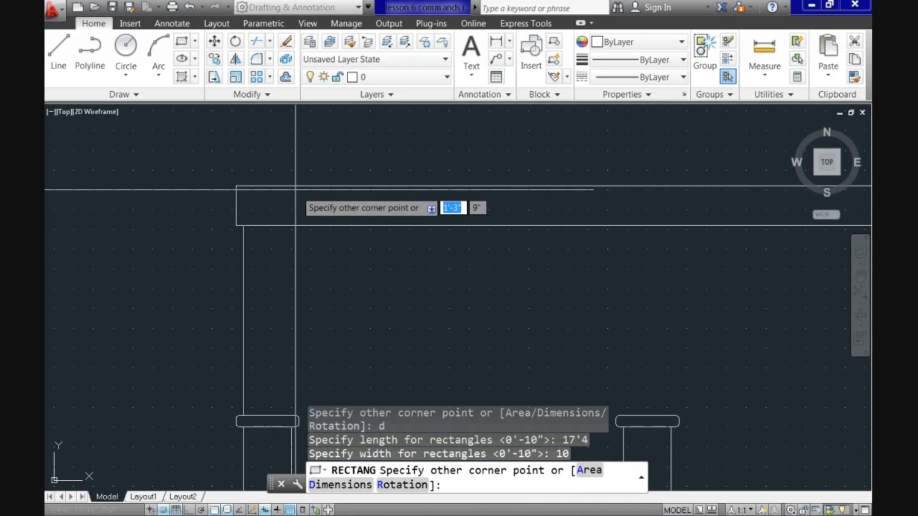
scroll(296, 189, "down", 5)
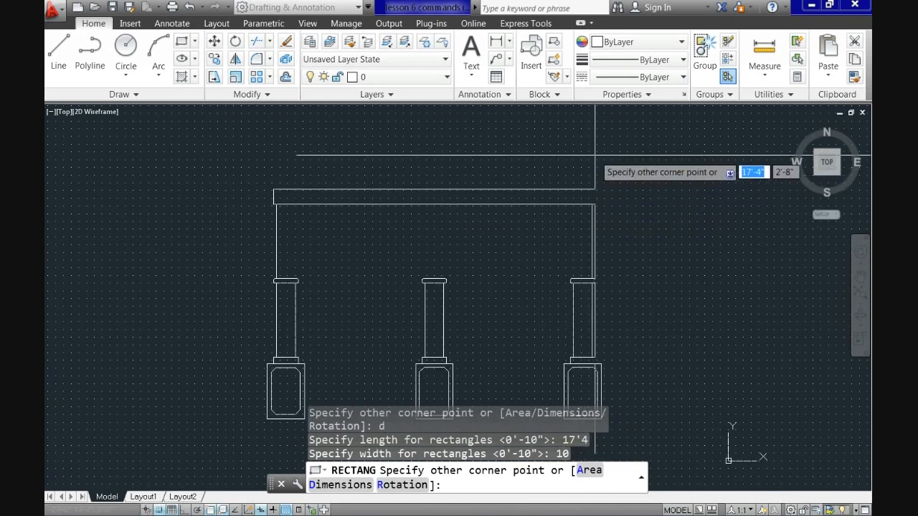
left_click(593, 158)
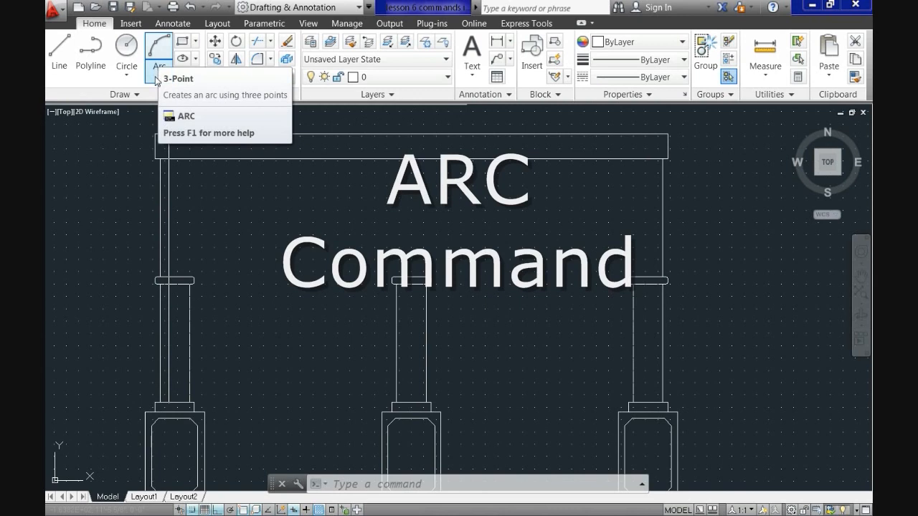
Step: Draw a Start, End, Angle arc of 180° from the third cap's top above its left shaft line to the second cap's top above its right shaft line
left_click(155, 79)
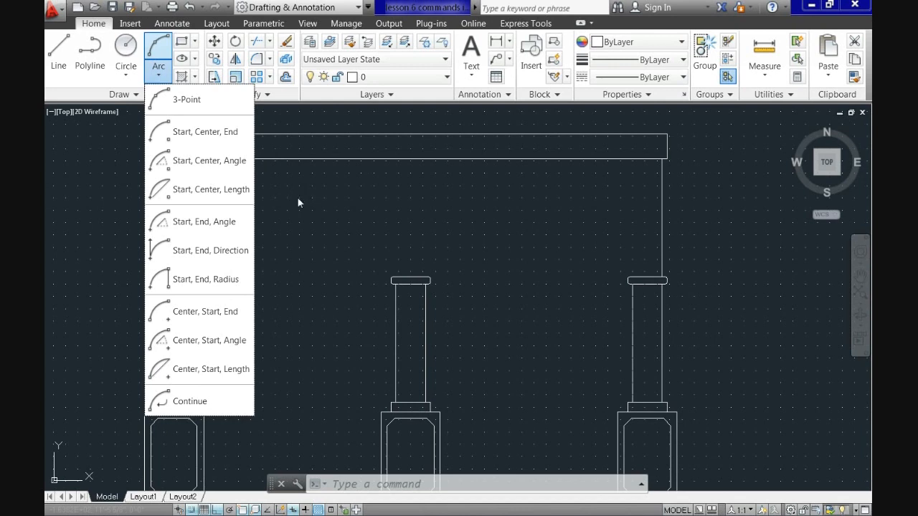
left_click(195, 220)
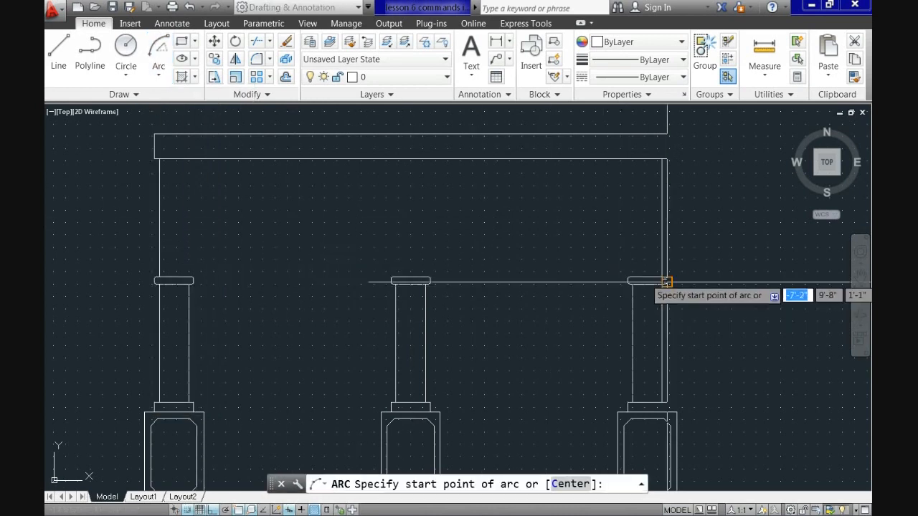
scroll(671, 280, "up", 4)
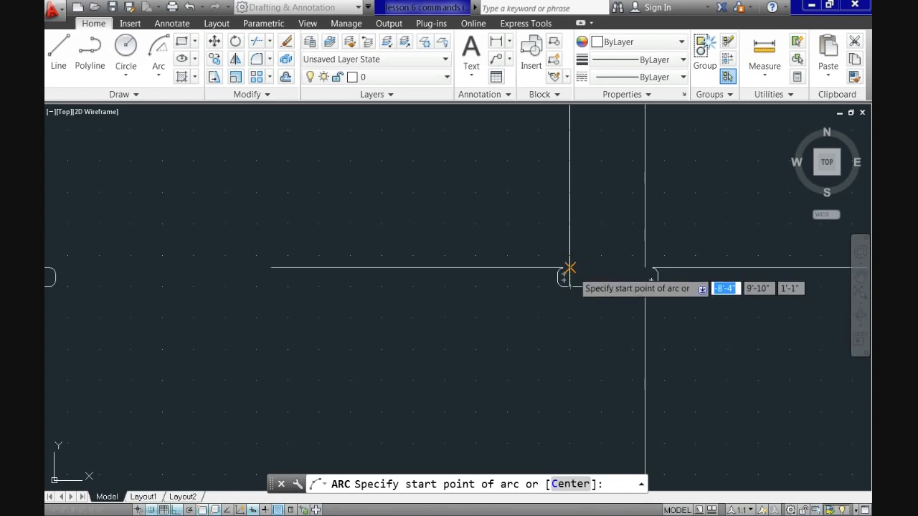
left_click(567, 269)
scroll(567, 270, "down", 5)
scroll(353, 276, "up", 4)
scroll(360, 289, "up", 4)
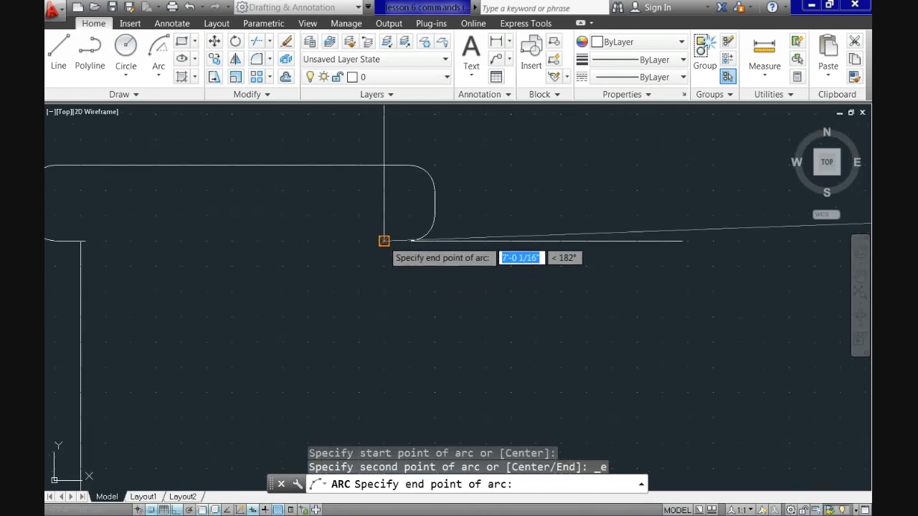
left_click(384, 165)
scroll(387, 170, "down", 3)
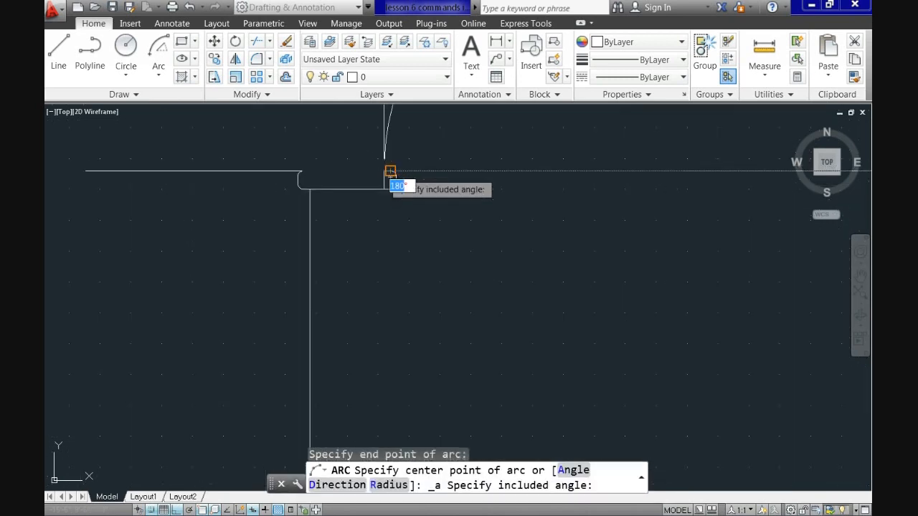
mouse_move(387, 171)
middle_mouse_down()
mouse_move(389, 205)
mouse_move(416, 263)
middle_mouse_up()
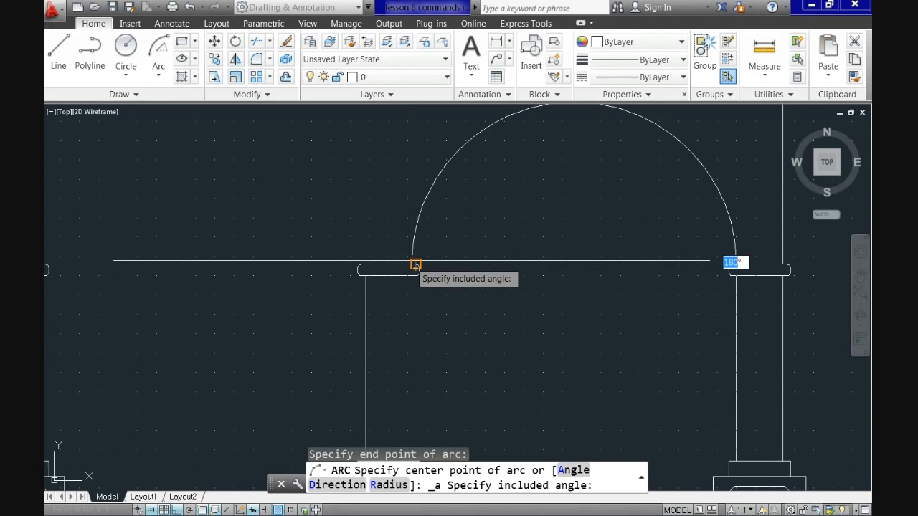
scroll(413, 264, "down", 2)
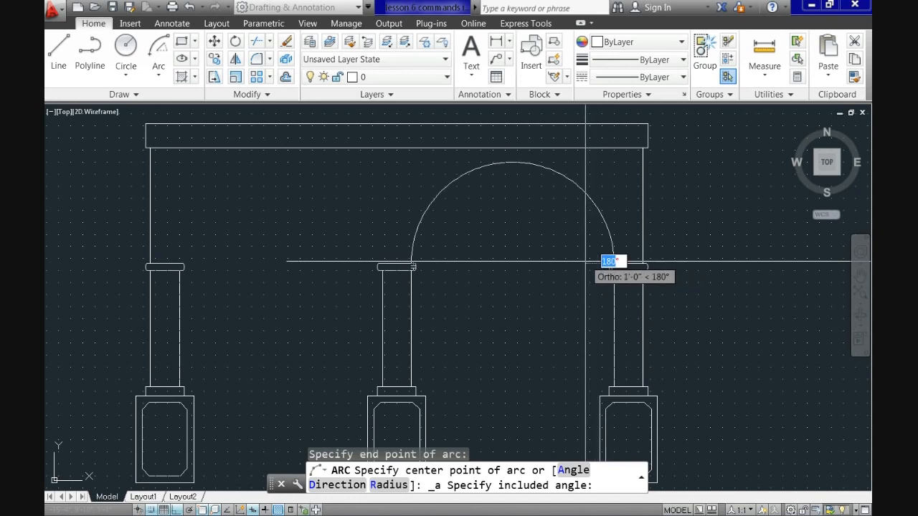
type("18")
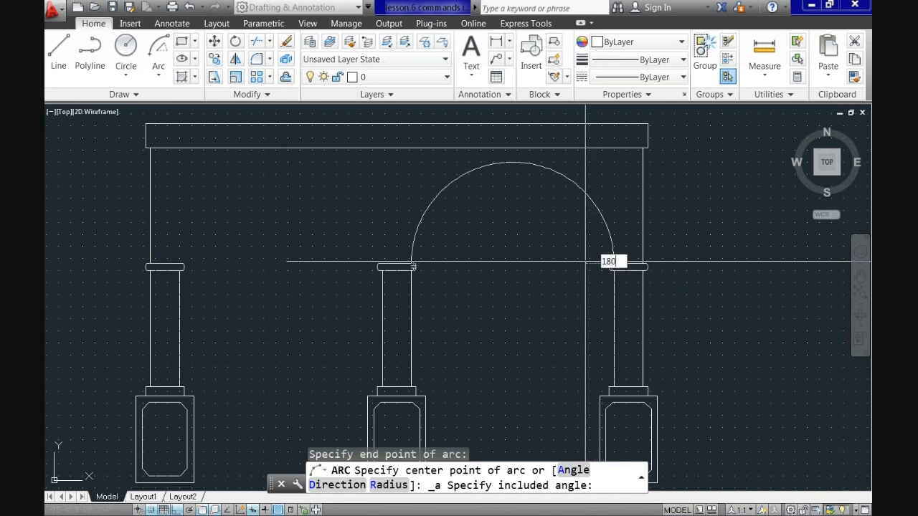
type("0")
key("Return")
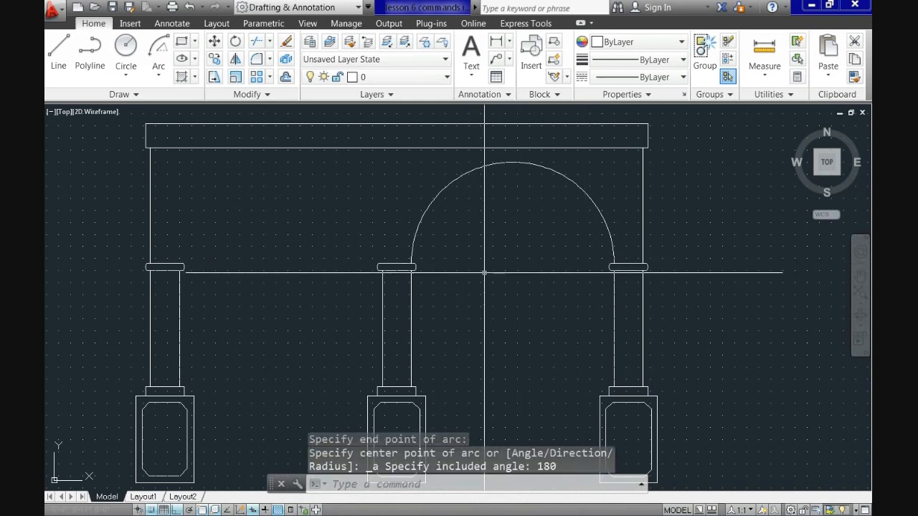
middle_click_drag(324, 328, 410, 321)
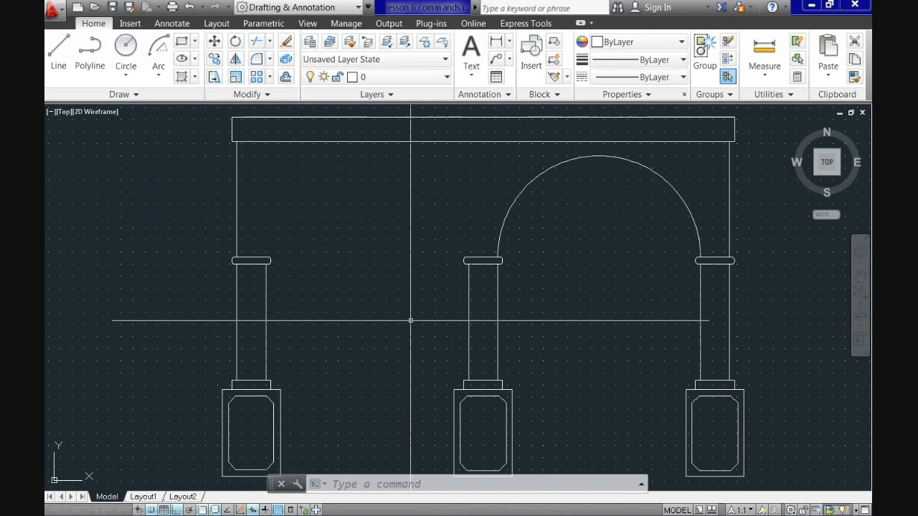
Step: Draw a construction polyline from the first column's right shaft line up to its cap's top, across to the second cap, and down to its left shaft line
left_click(92, 78)
scroll(254, 265, "up", 5)
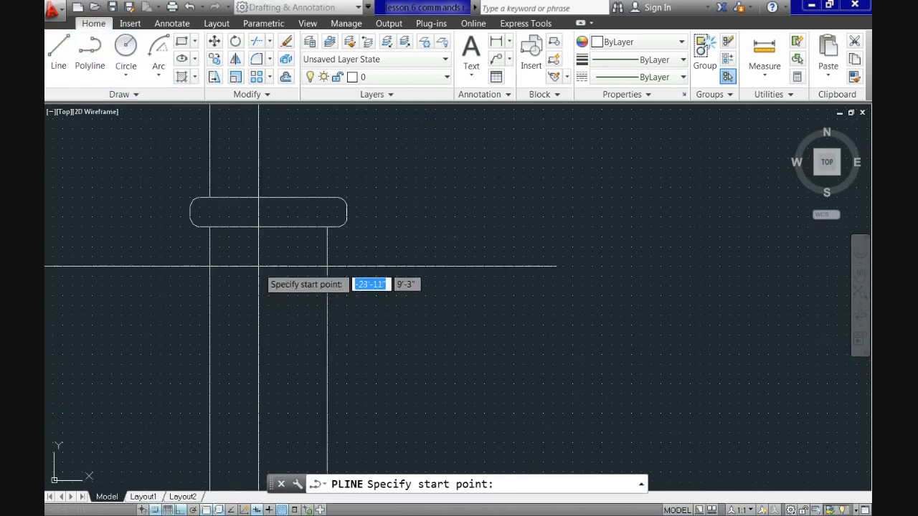
left_click(327, 223)
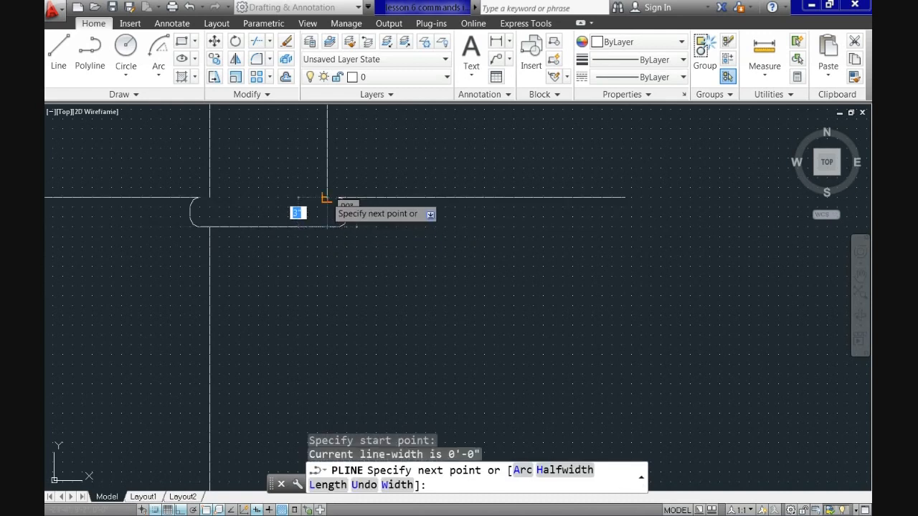
left_click(327, 198)
scroll(331, 196, "down", 5)
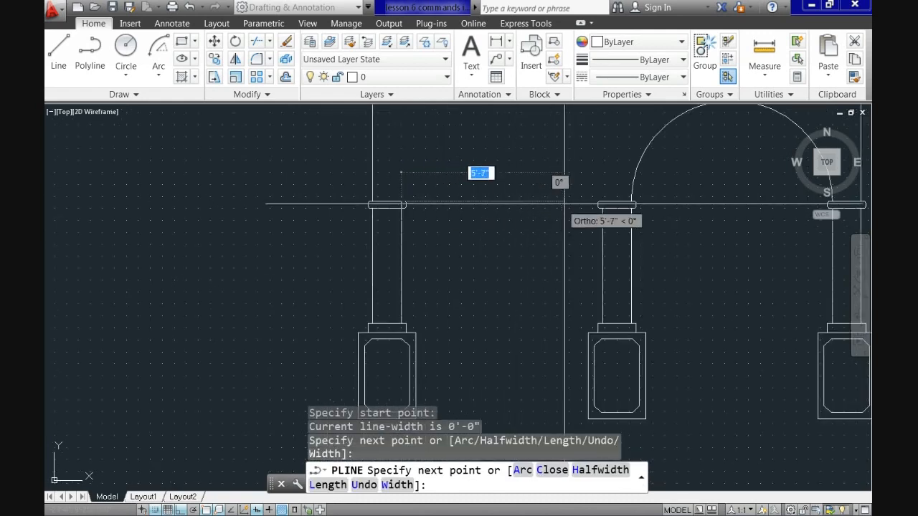
scroll(594, 205, "up", 5)
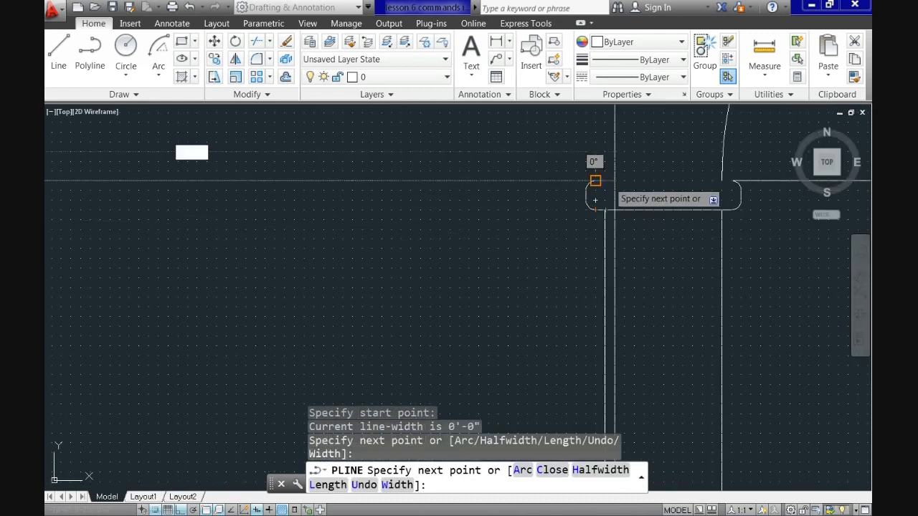
left_click(595, 205)
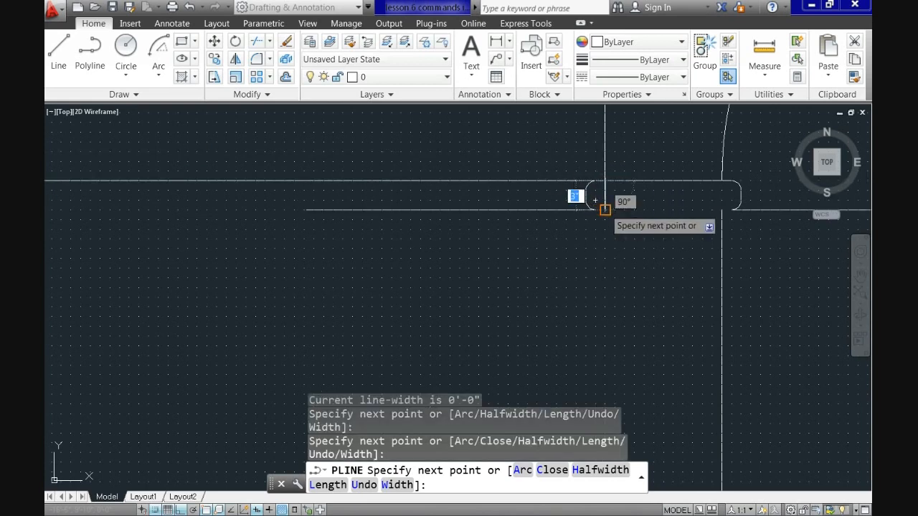
key("Return")
scroll(582, 213, "down", 2)
middle_click_drag(431, 286, 480, 299)
scroll(349, 381, "down", 2)
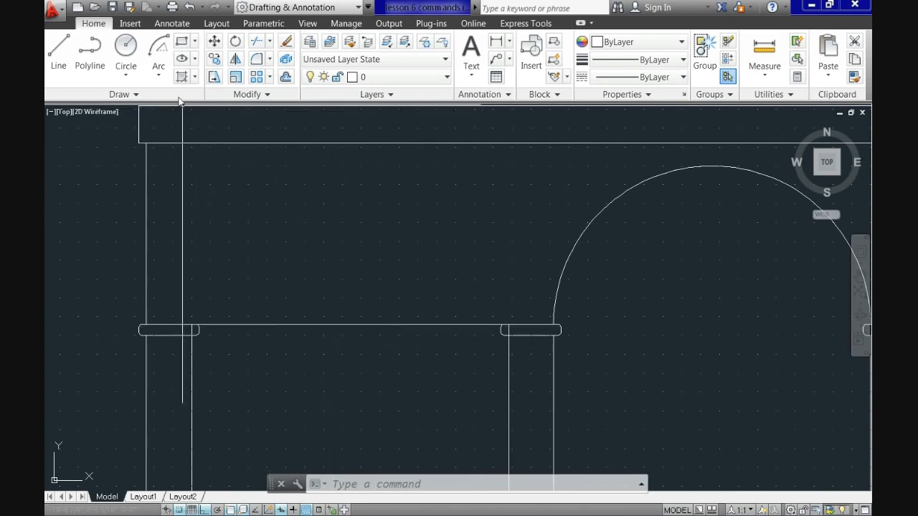
Step: Draw a Start, Center, End arc from the second cap's top to the first cap's top, centred on the construction line's midpoint
left_click(164, 81)
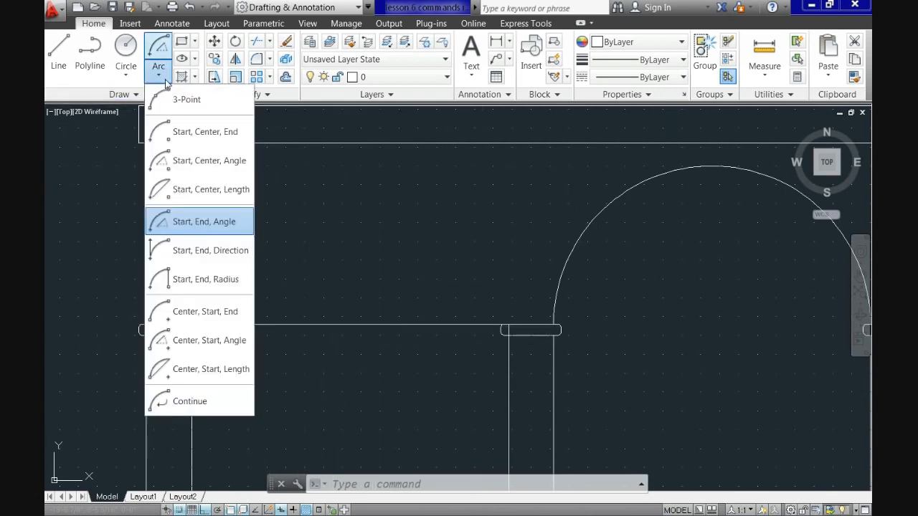
left_click(175, 135)
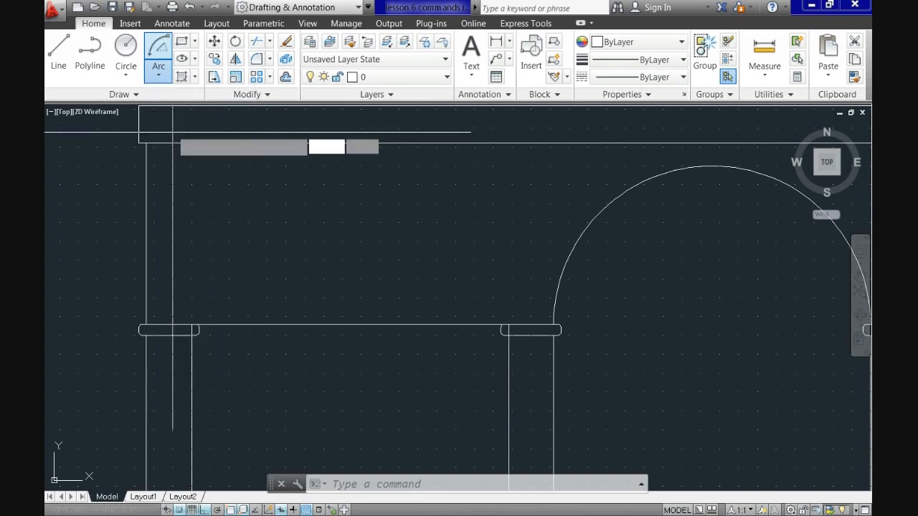
scroll(529, 327, "up", 2)
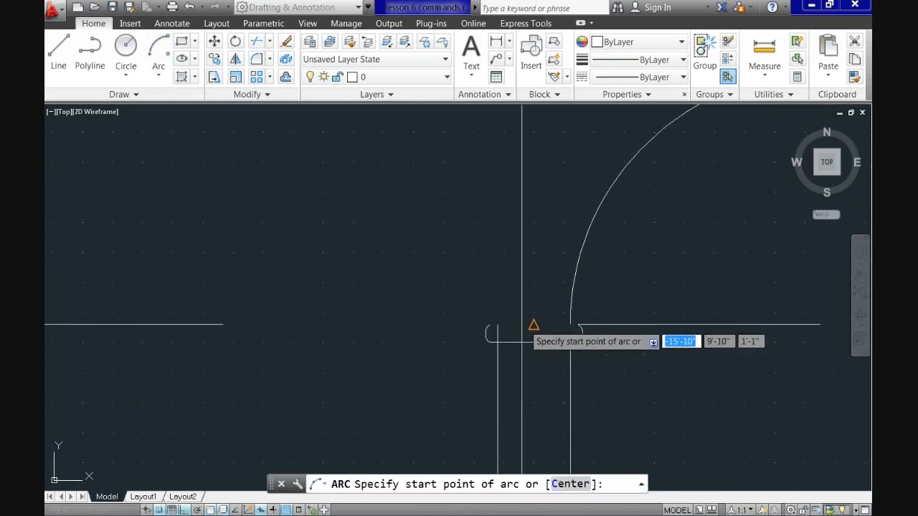
left_click(498, 325)
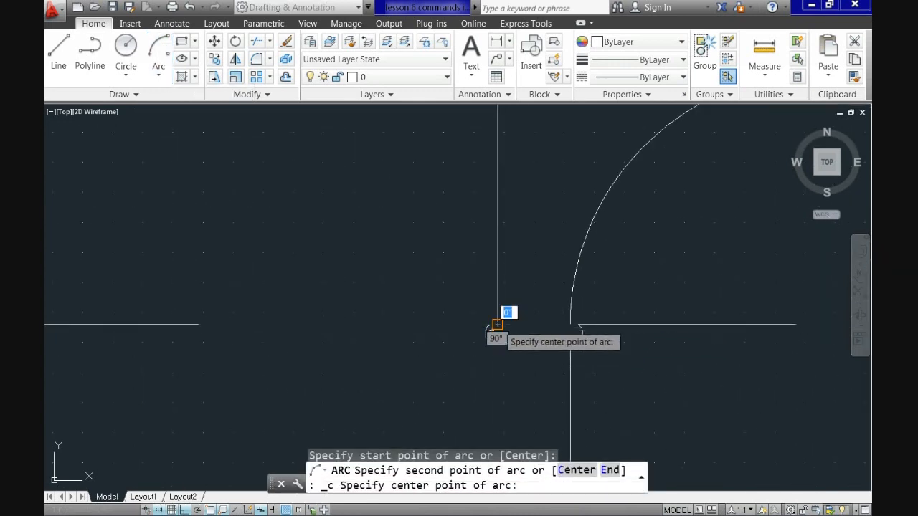
scroll(498, 327, "down", 2)
left_click(339, 325)
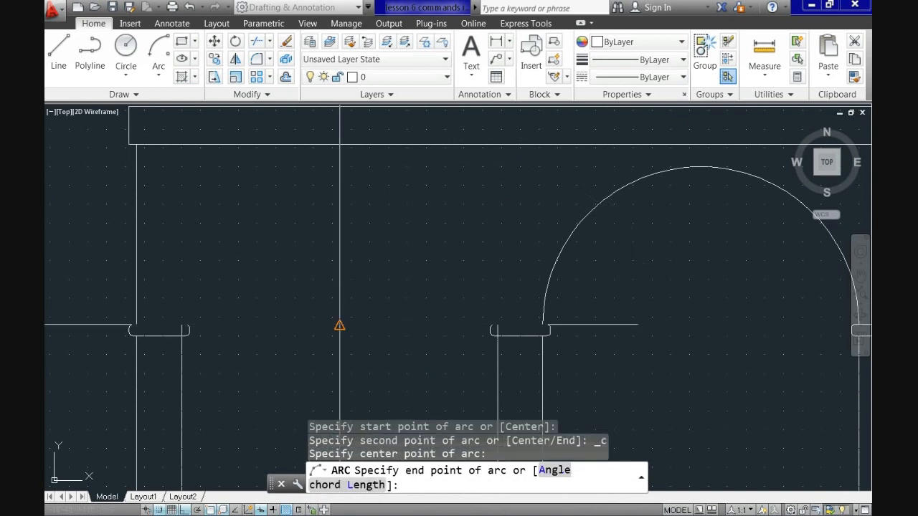
left_click(181, 325)
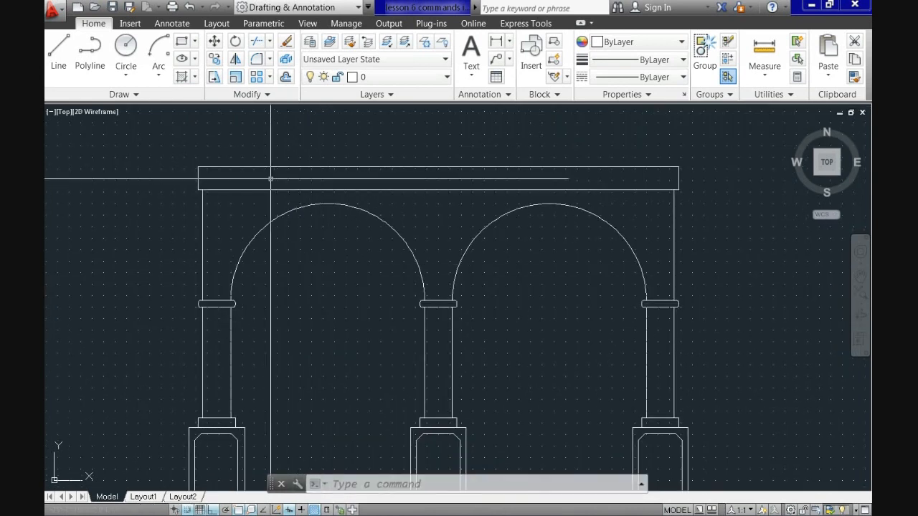
Step: Draw a polyline from the left upper line's top end, 6" down and horizontally across to the right upper line
left_click(90, 58)
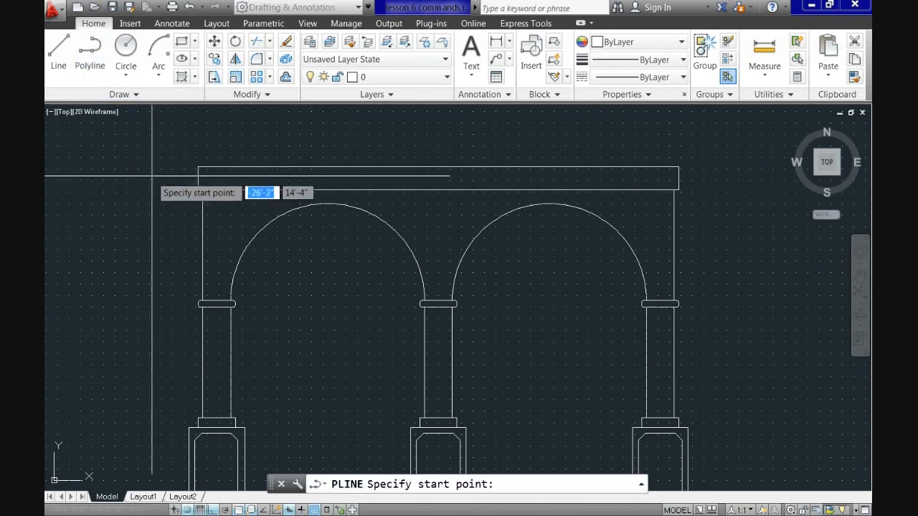
left_click(202, 189)
scroll(202, 190, "up", 2)
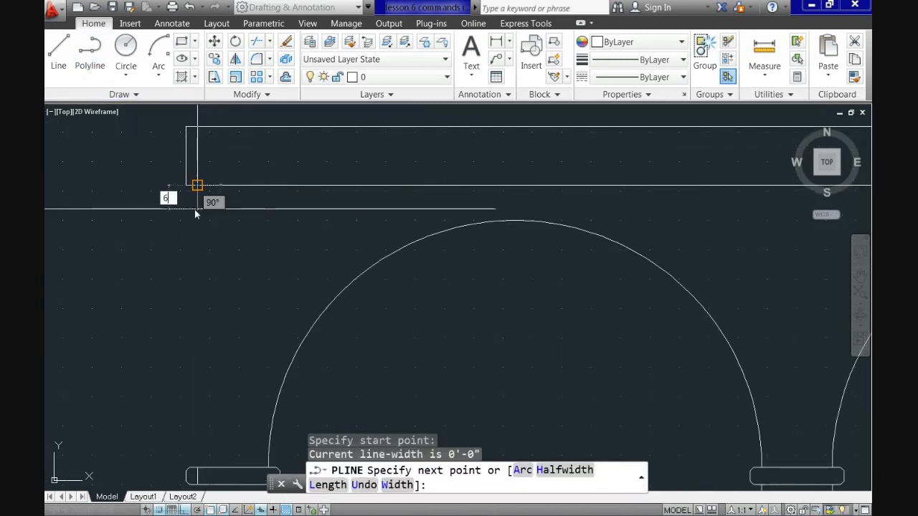
type("6")
key("Return")
scroll(564, 240, "down", 2)
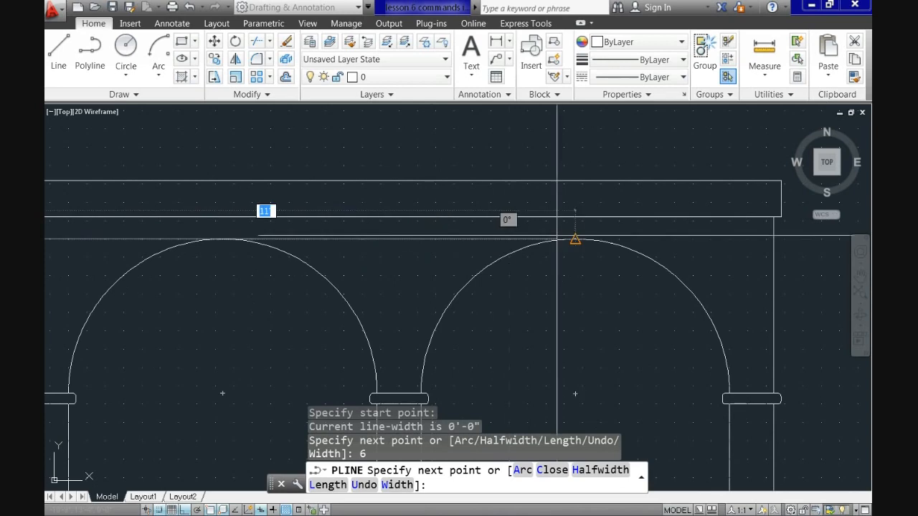
left_click(774, 240)
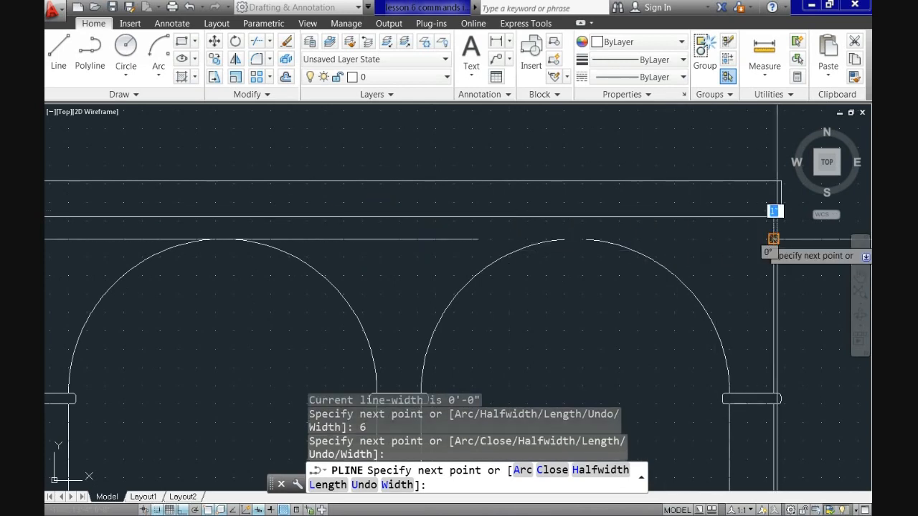
key("Return")
scroll(448, 290, "down", 2)
mouse_move(405, 291)
middle_mouse_down()
mouse_move(445, 235)
mouse_move(434, 266)
middle_mouse_up()
scroll(445, 236, "up", 2)
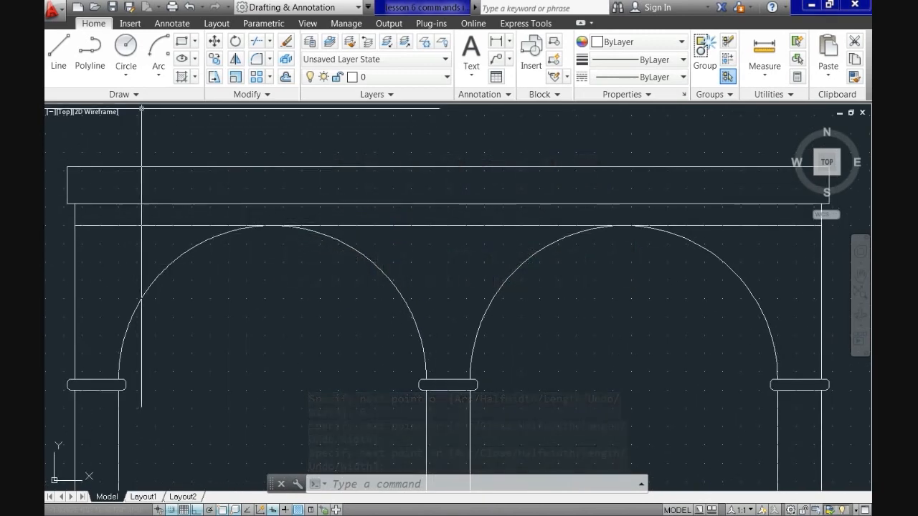
Step: Draw a Center ellipse at the midpoint of the horizontal line above the arches, with a 5" vertical half-axis and a 12" horizontal half-axis
left_click(194, 62)
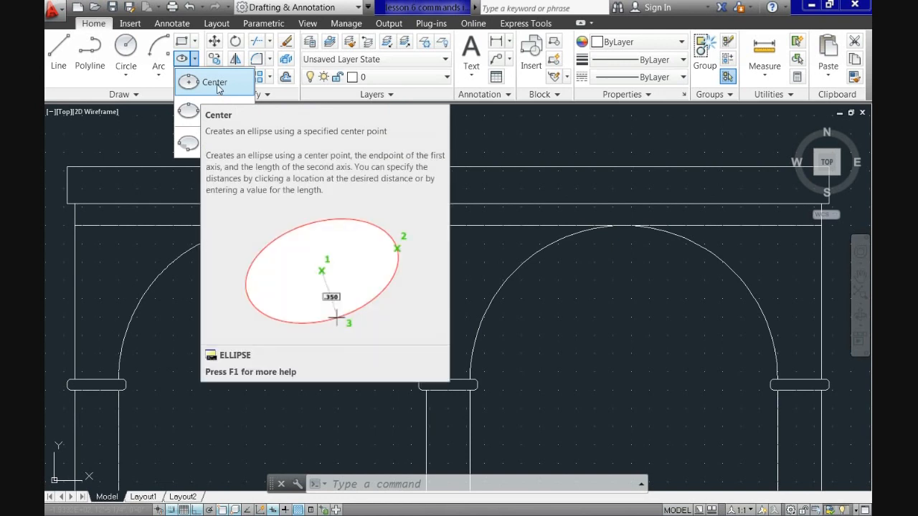
left_click(199, 84)
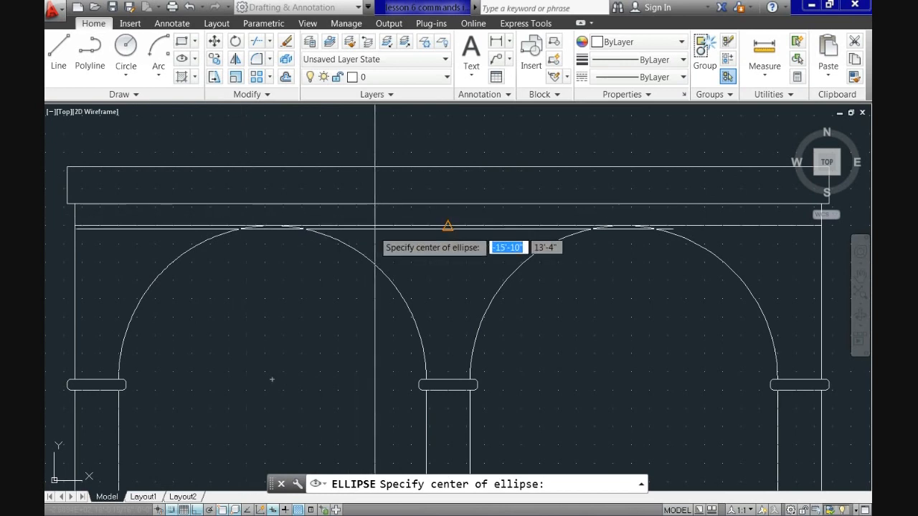
left_click(446, 226)
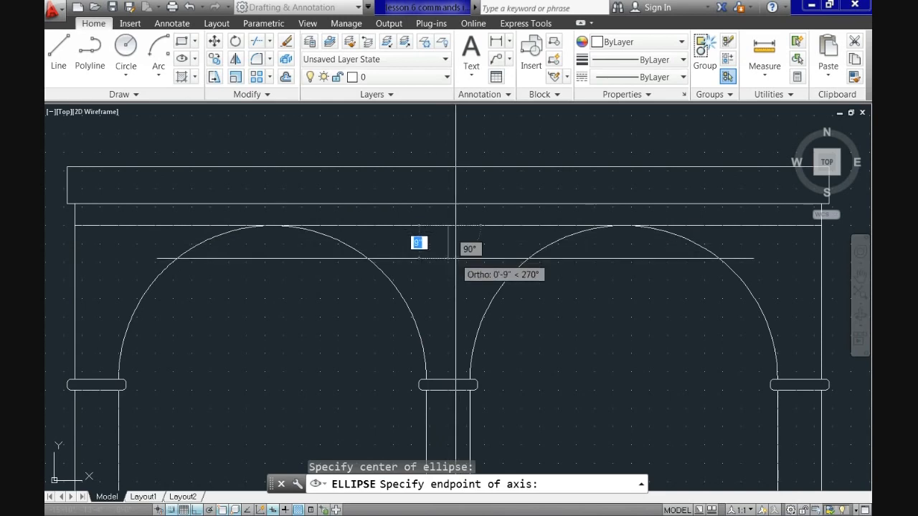
scroll(455, 258, "up", 3)
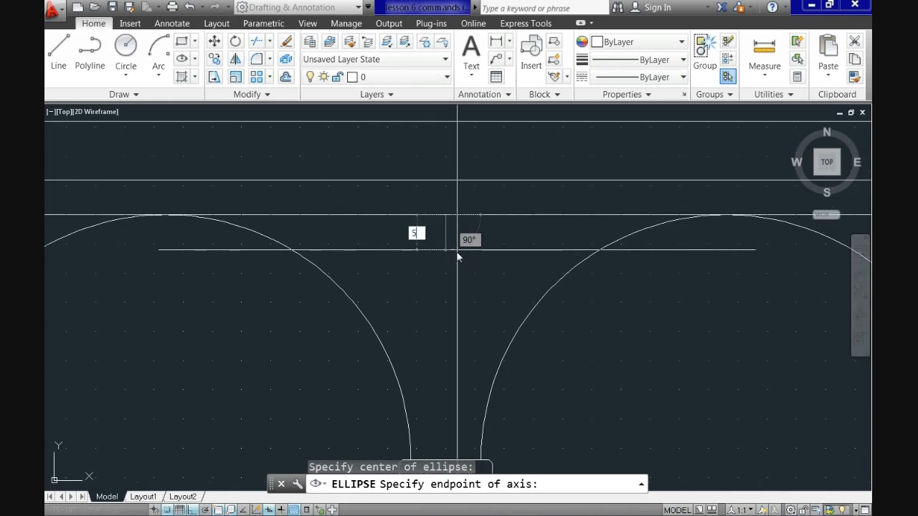
type("5")
key("Return")
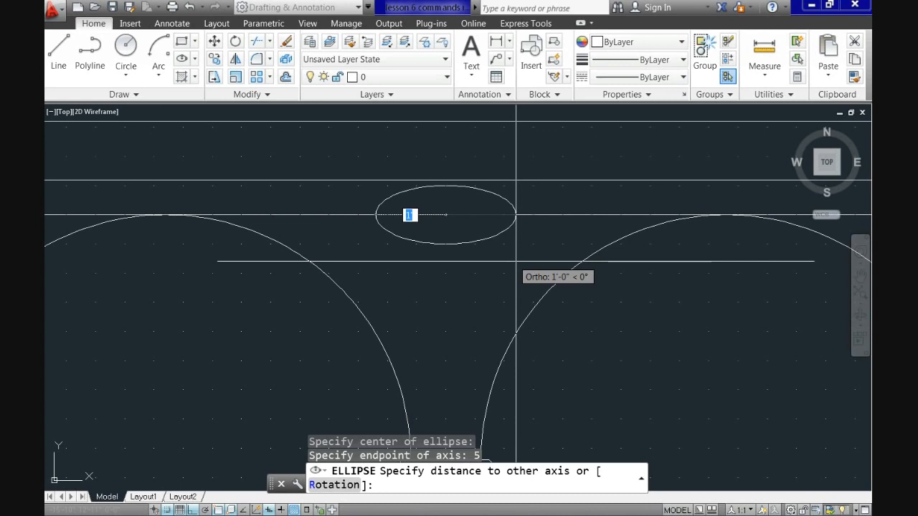
type("1")
key("Return")
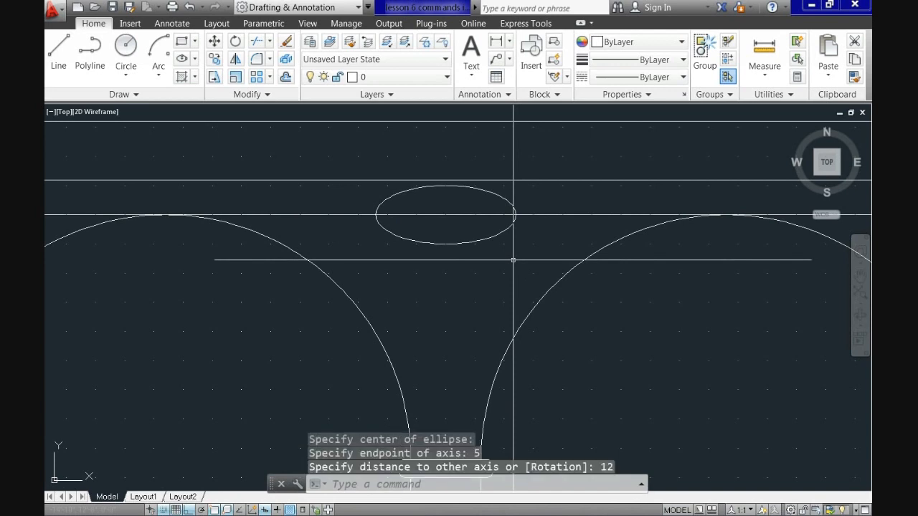
Step: Draw a polyline from the left end of the horizontal line above the arches, 4" right, 24" down and 6" right
scroll(512, 259, "down", 2)
middle_click_drag(477, 295, 469, 310)
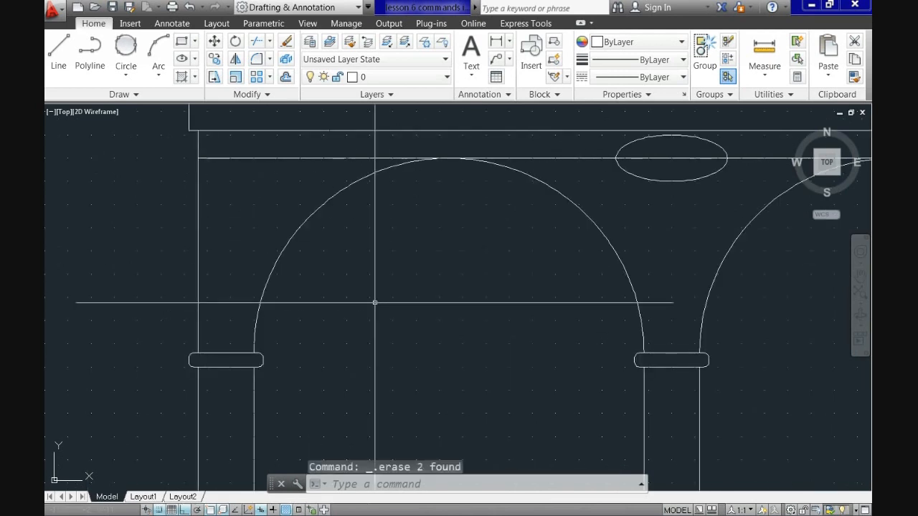
key("Return")
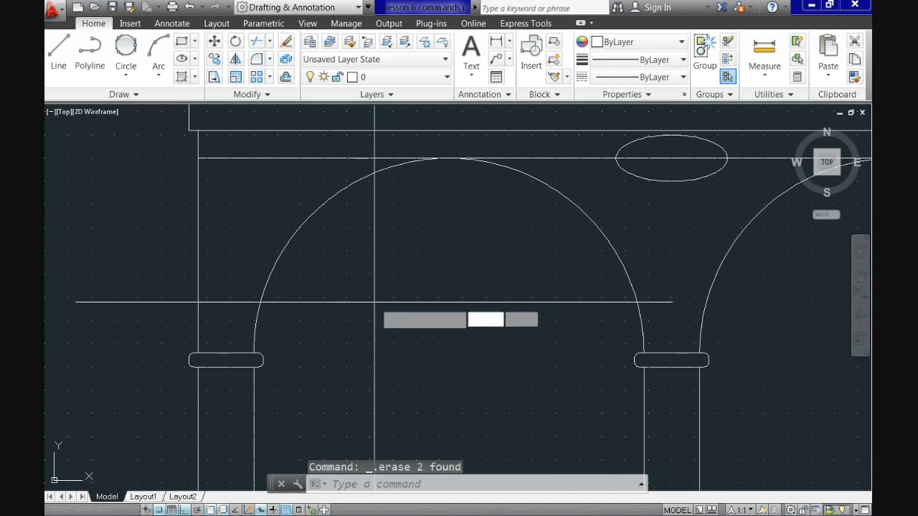
left_click(199, 157)
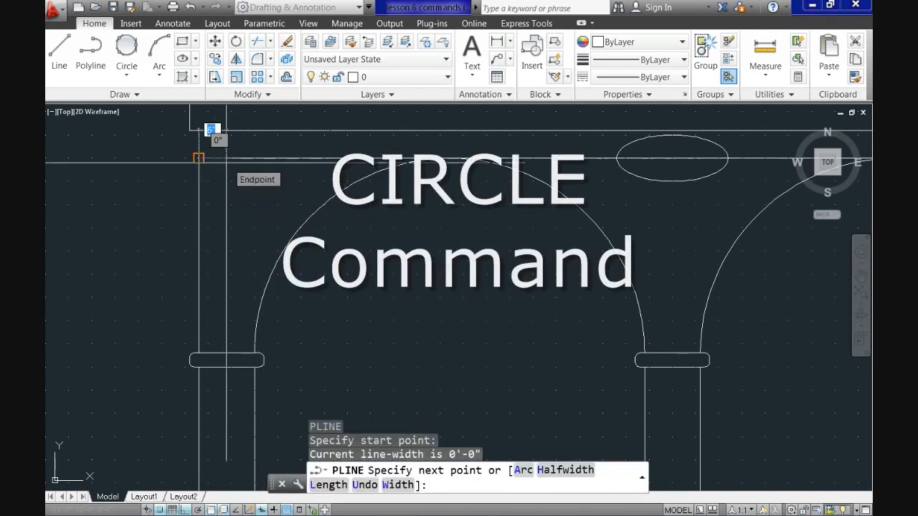
type("4")
key("Return")
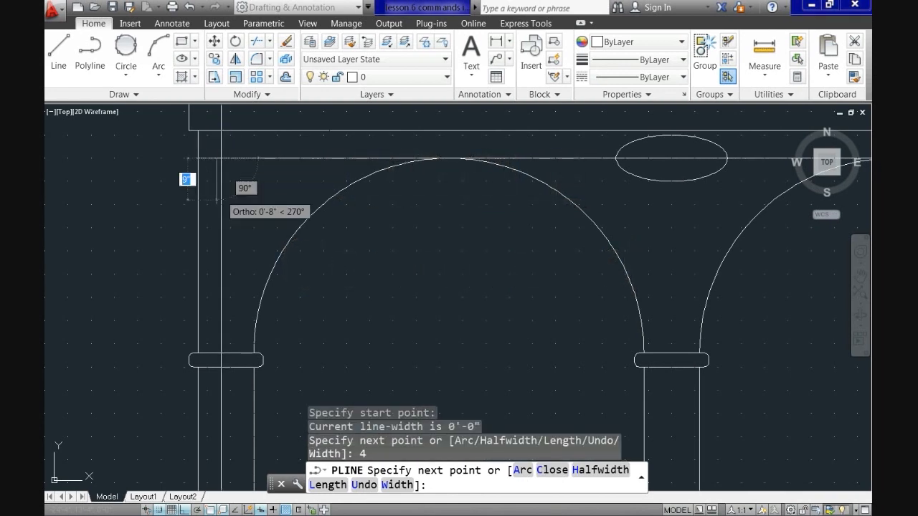
type("24")
key("Return")
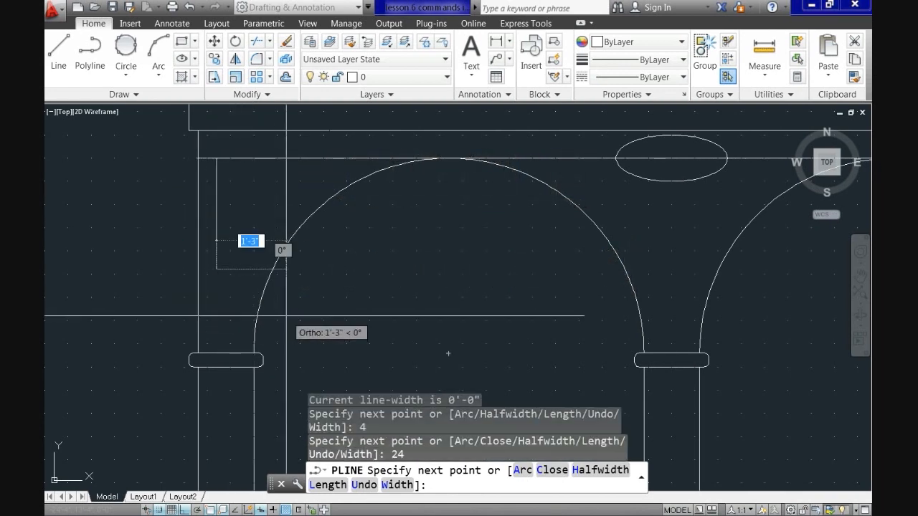
key("Return")
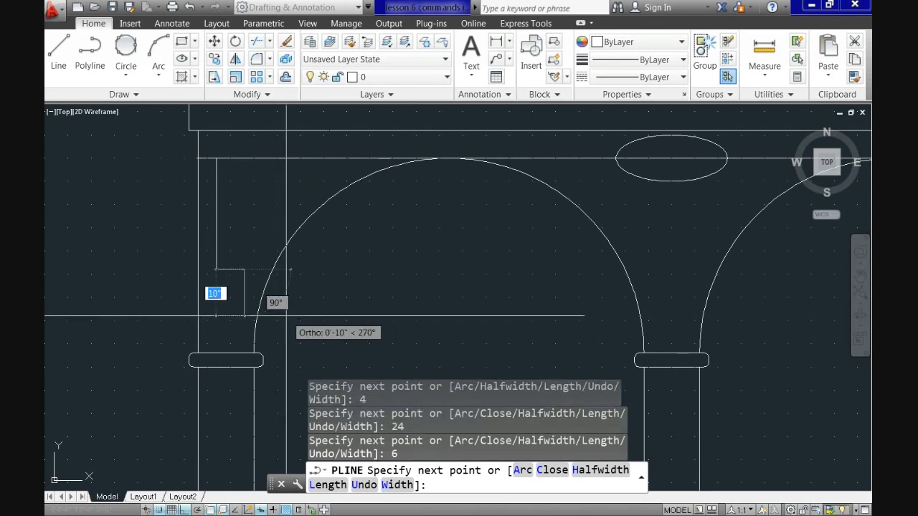
key("Return")
Step: Draw a polyline from the top end of the ornament outline's vertical edge, 24" right along the horizontal line and 6" down
key("Return")
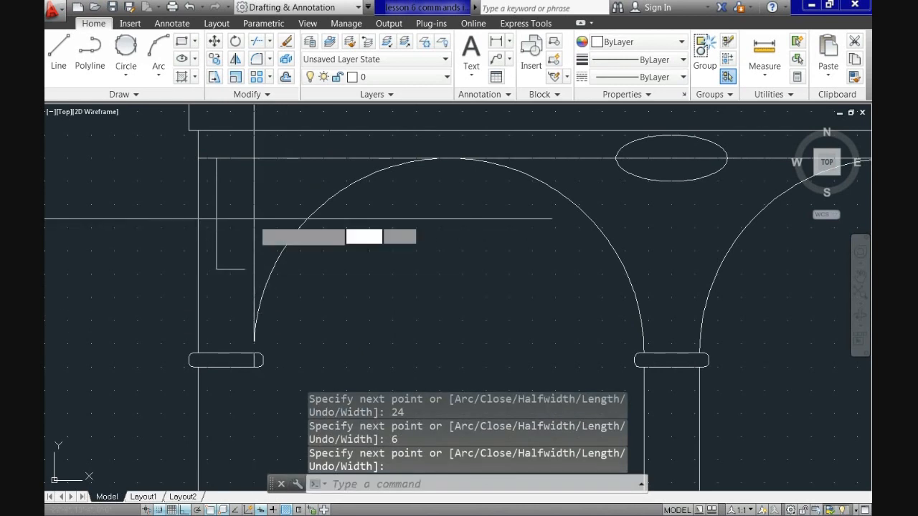
left_click(216, 158)
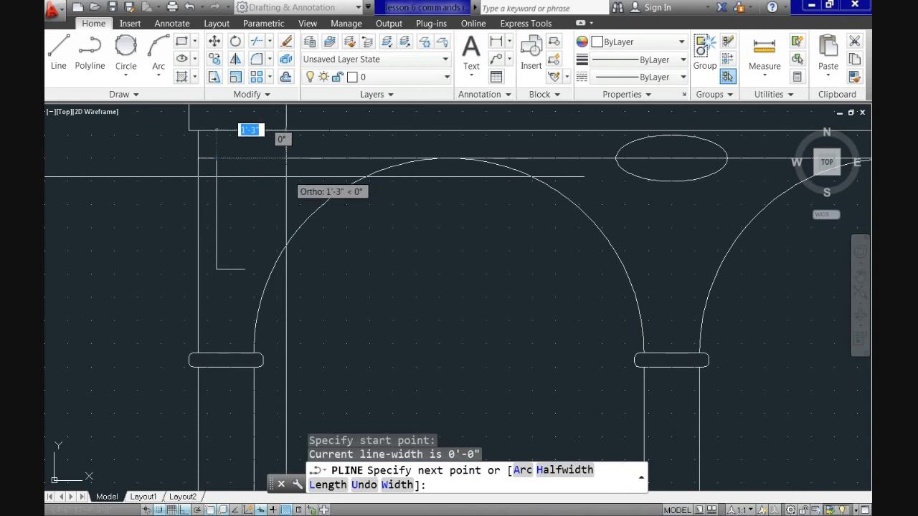
key("Return")
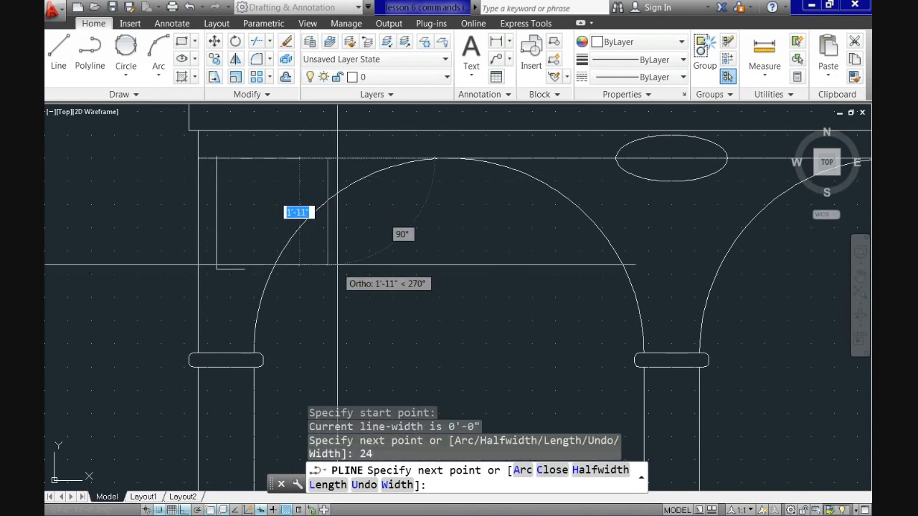
key("Return")
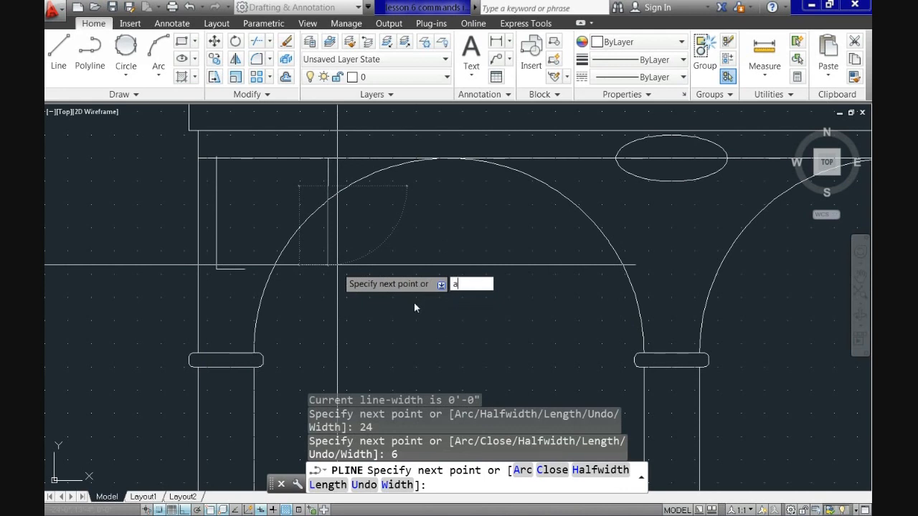
Step: Close the ornament outline with a polyline arc segment of 250° included angle ending at the first outline's free end
key("Return")
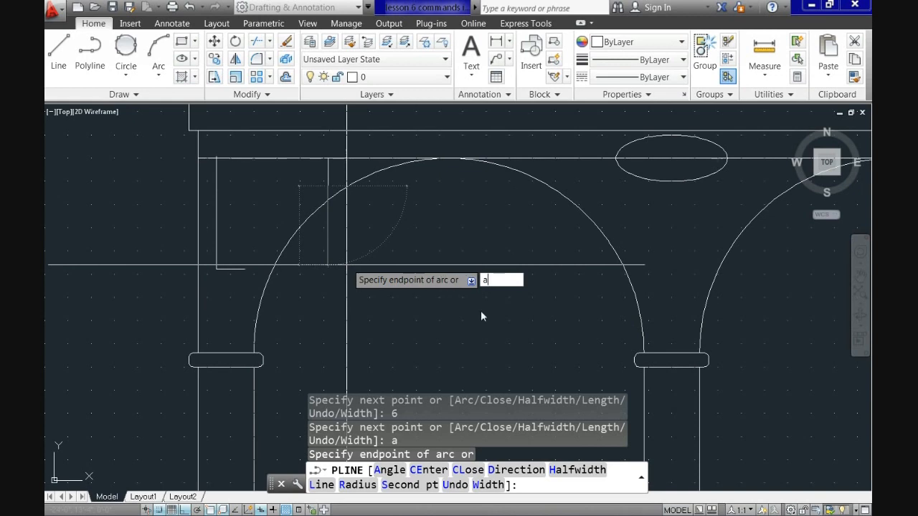
type("a")
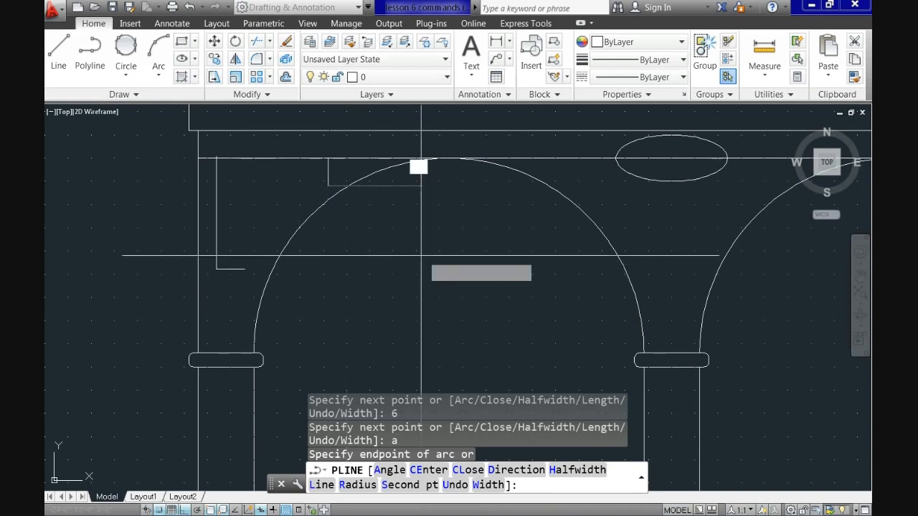
key("Return")
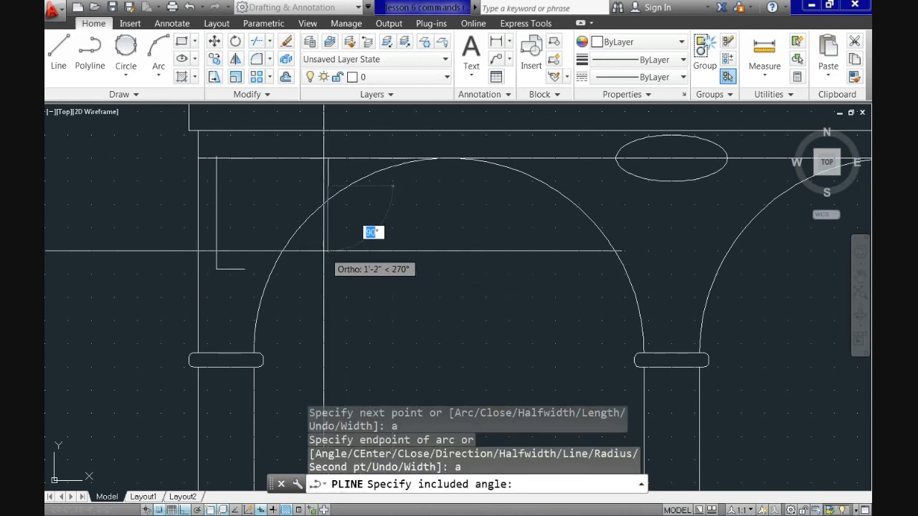
type("250")
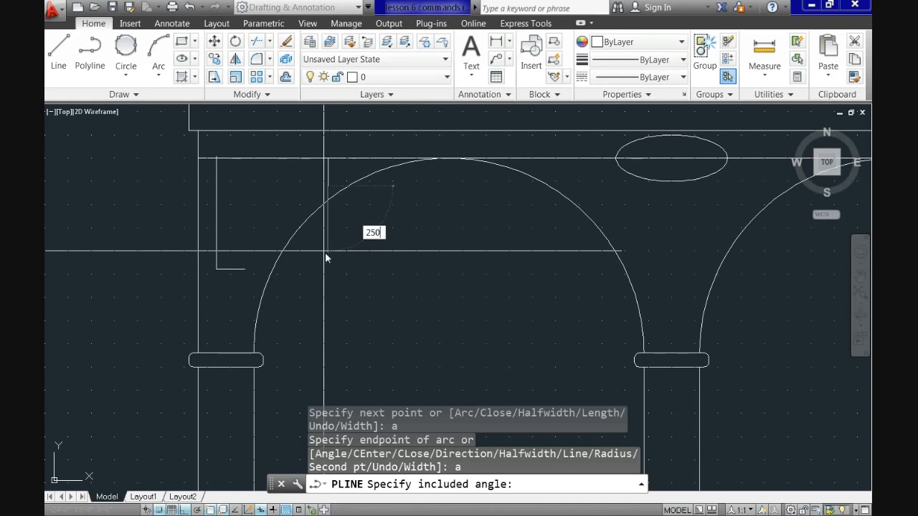
key("Return")
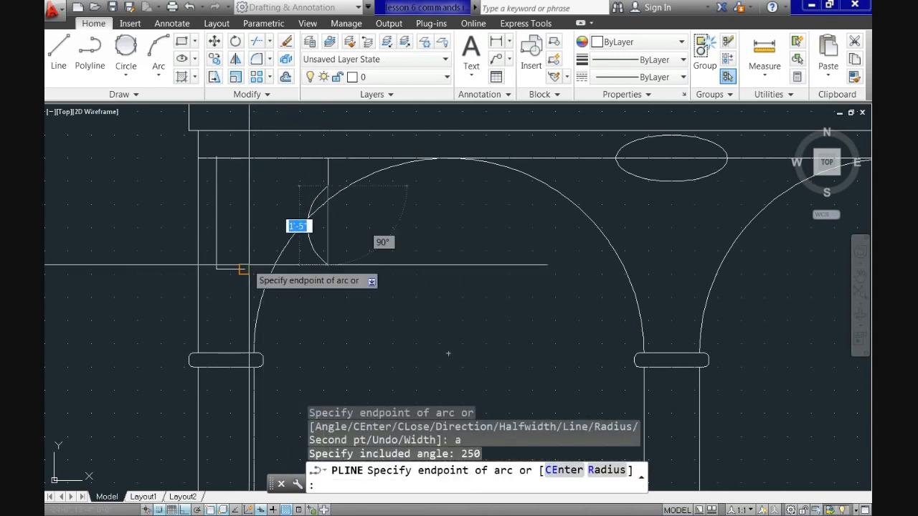
left_click(243, 267)
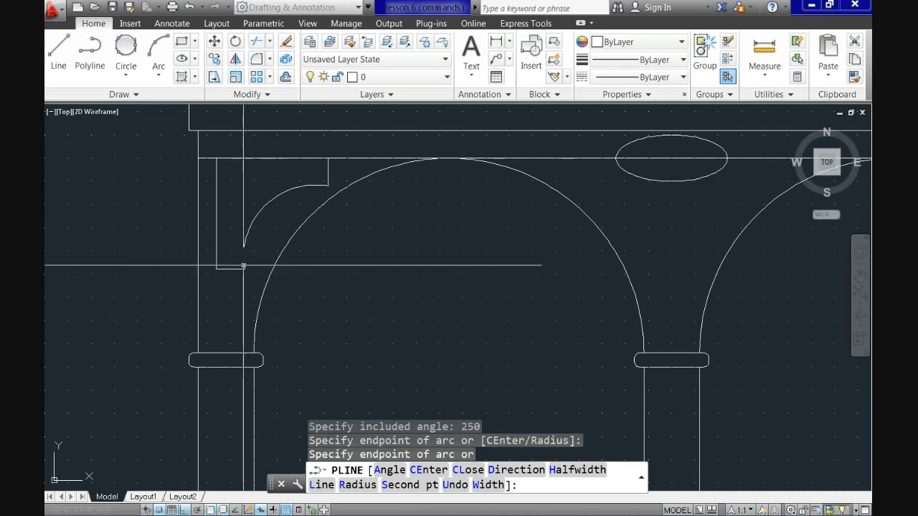
key("Return")
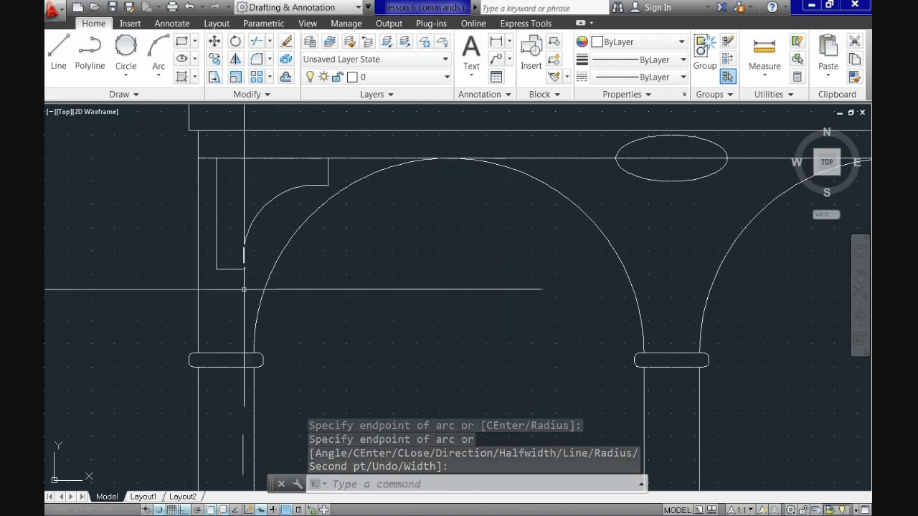
Step: Draw a Tan, Tan, Tan circle in the ornament's corner, touching its vertical edge, the horizontal line and the curved edge
left_click(123, 83)
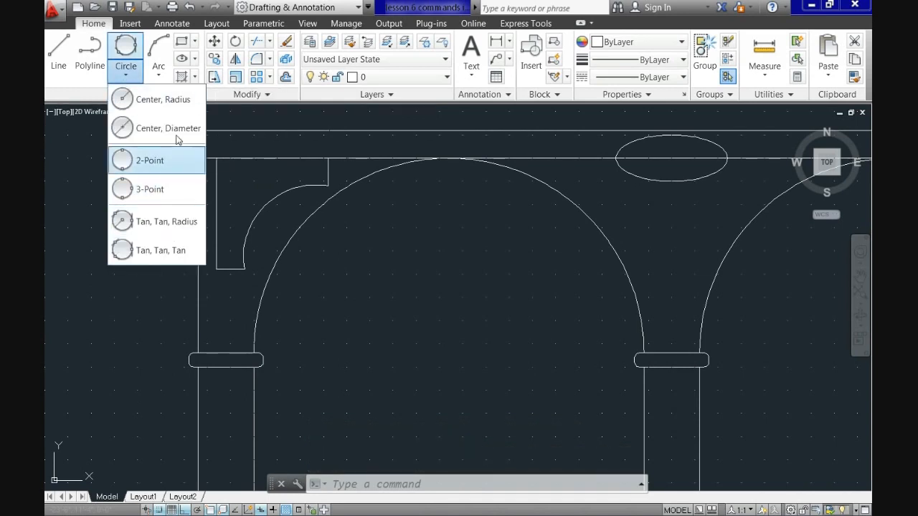
left_click(128, 250)
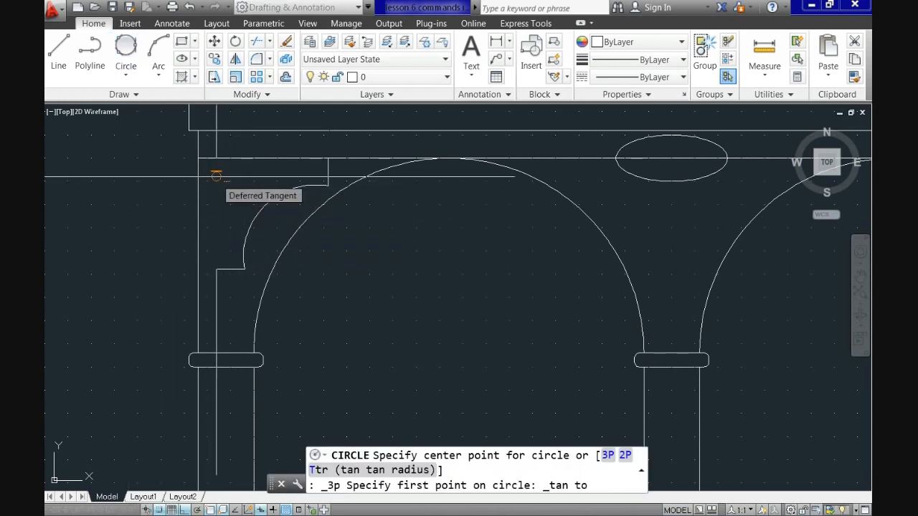
left_click(216, 175)
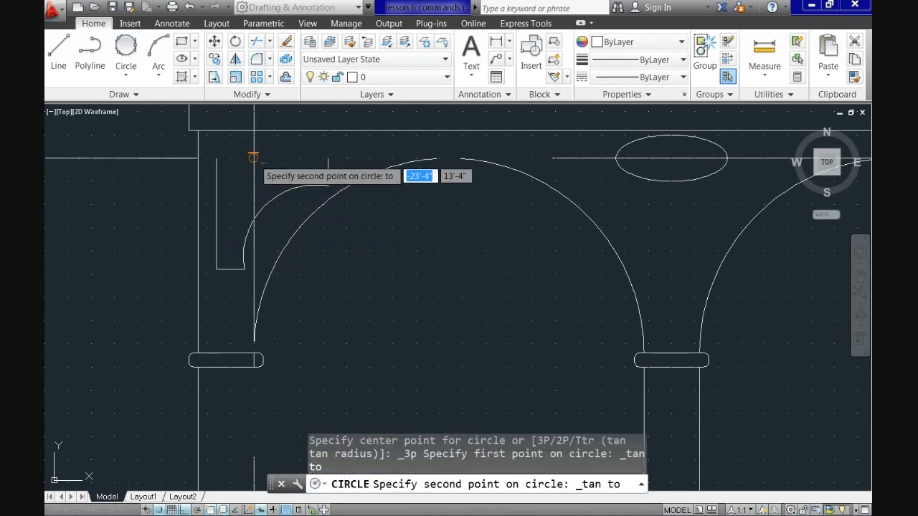
left_click(253, 156)
left_click(266, 203)
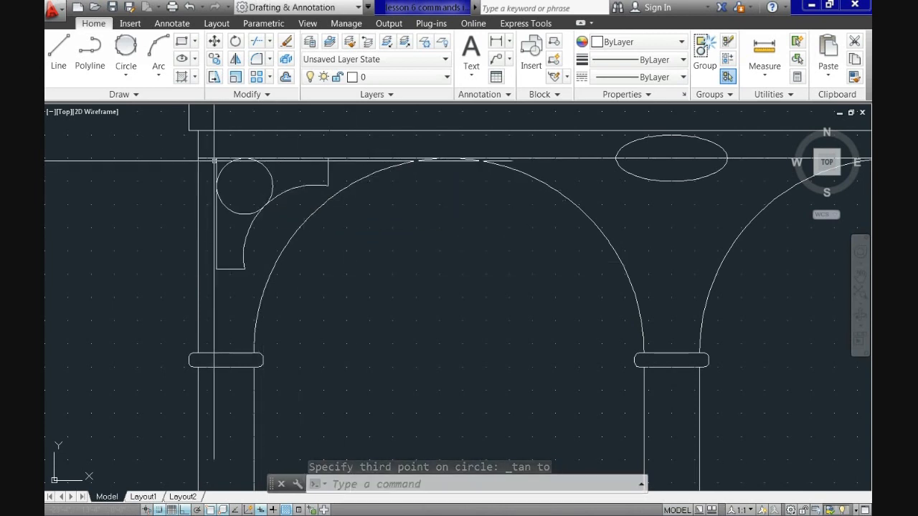
Step: Draw a Tan, Tan, Tan circle below the corner circle, tangent to that circle, the outline's long vertical edge and its curved edge
left_click(126, 74)
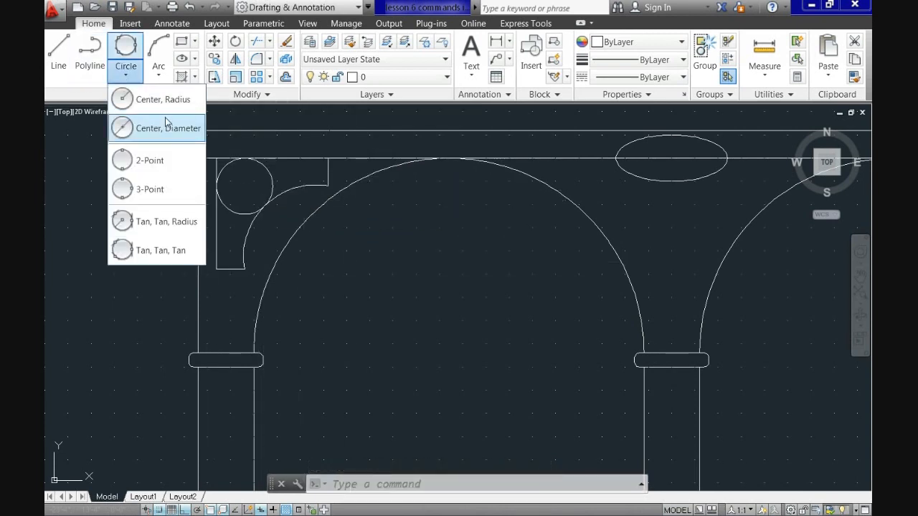
left_click(147, 249)
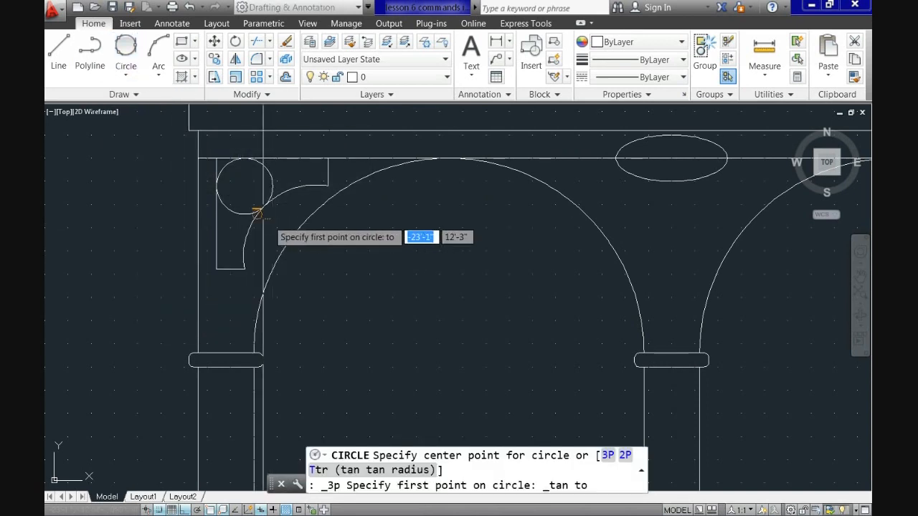
scroll(240, 239, "up", 2)
scroll(241, 236, "up", 2)
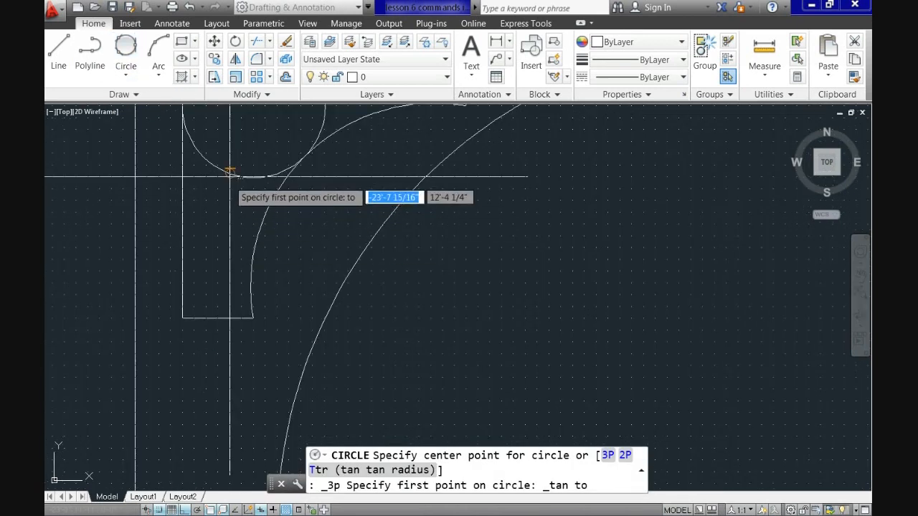
left_click(230, 174)
left_click(182, 223)
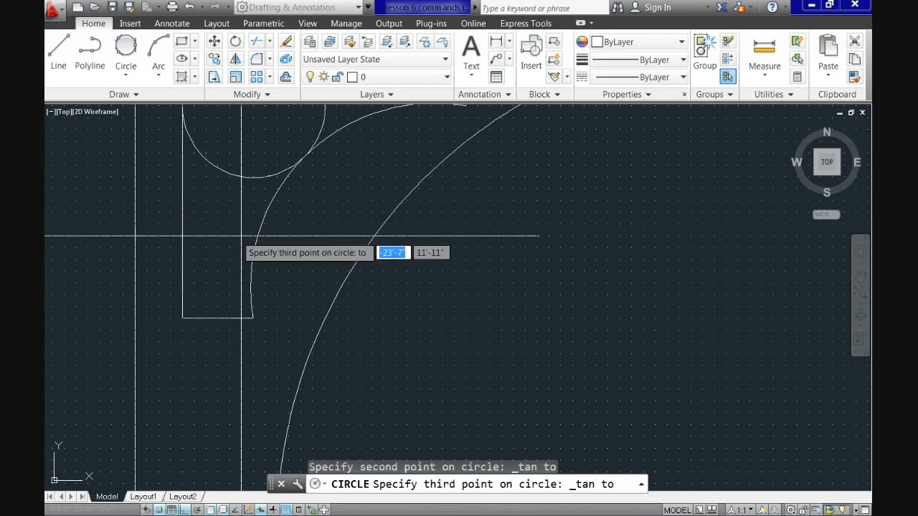
left_click(255, 232)
scroll(319, 215, "down", 3)
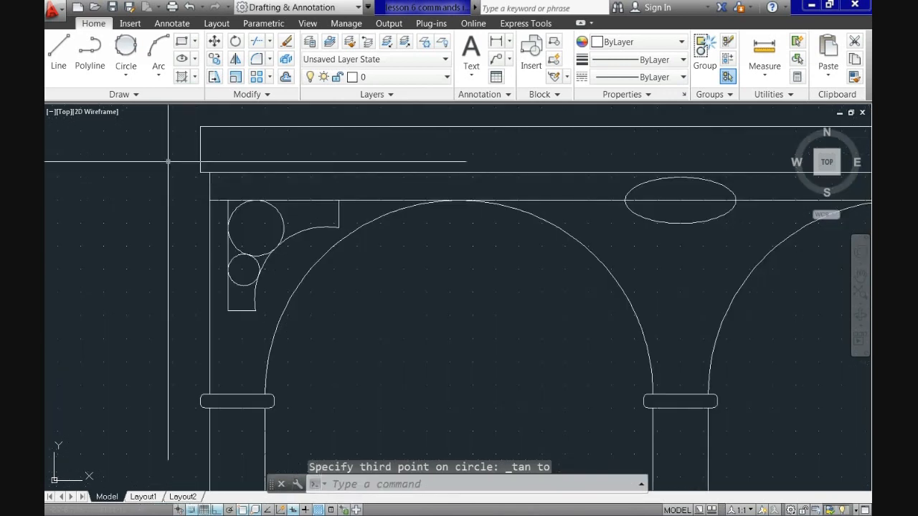
Step: Draw a Tan, Tan, Tan circle right of the corner circle, tangent to that circle, the horizontal line and the curved edge
left_click(125, 48)
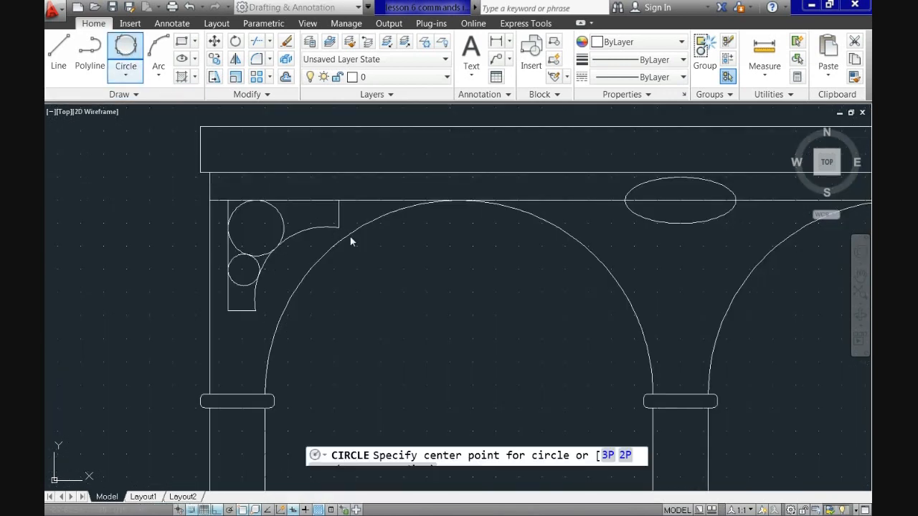
left_click(283, 217)
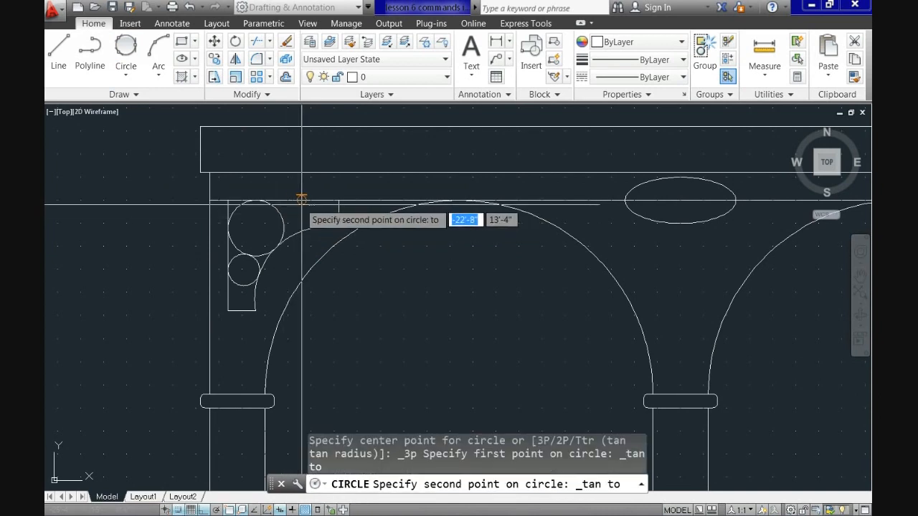
left_click(303, 202)
left_click(305, 229)
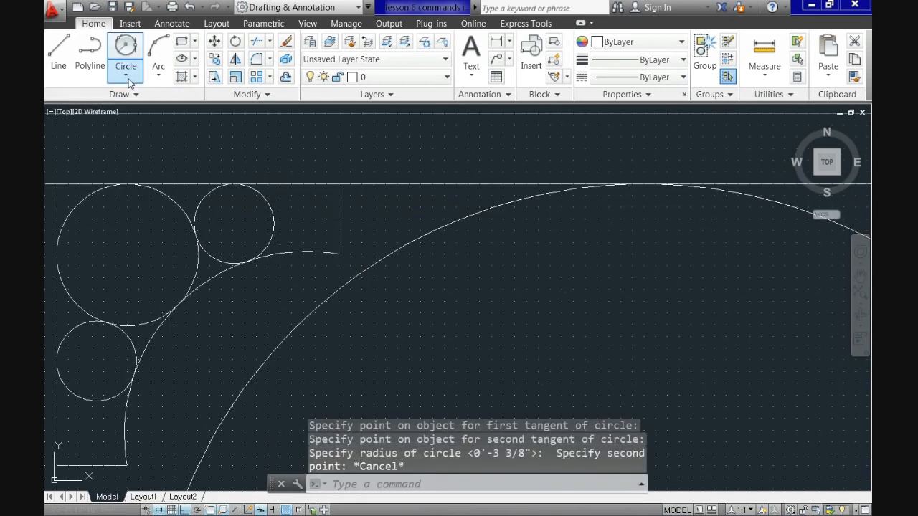
Step: Draw a Tan, Tan, Tan circle at the ornament's right end, tangent to the neighbouring circle, the horizontal line and the short vertical edge
left_click(129, 80)
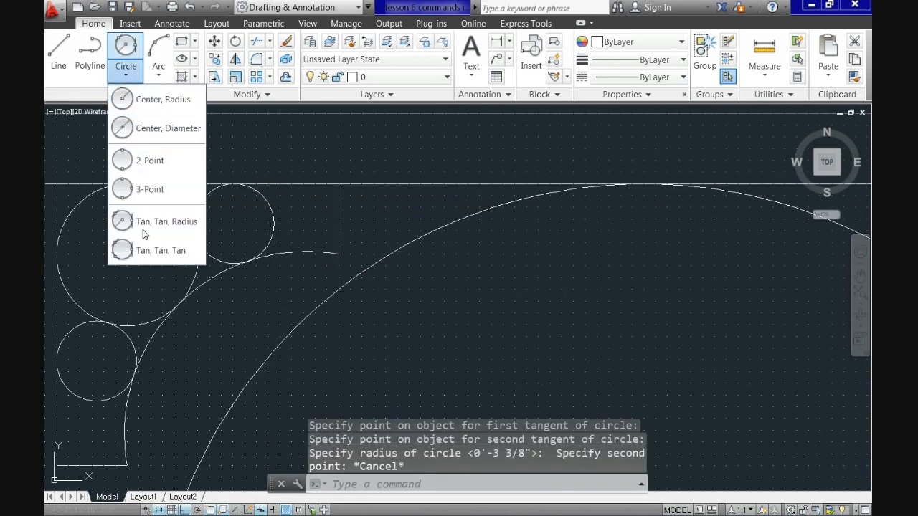
left_click(147, 251)
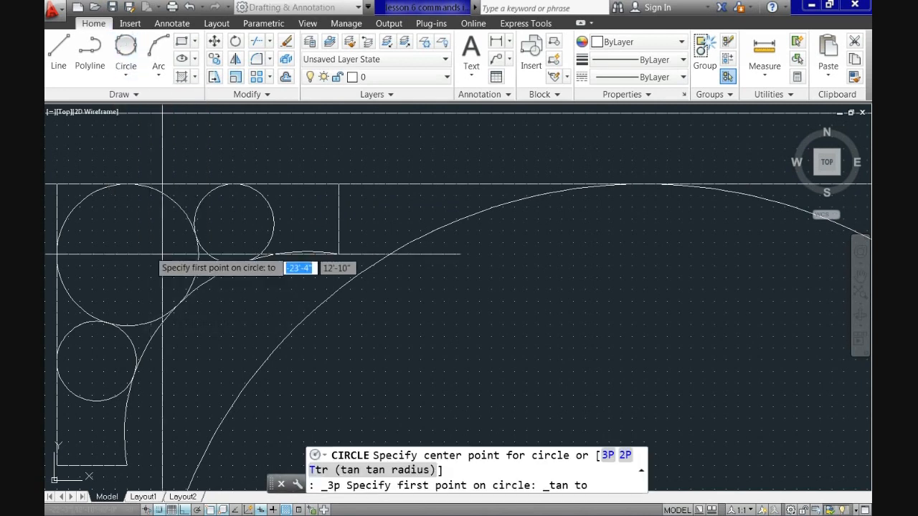
left_click(280, 207)
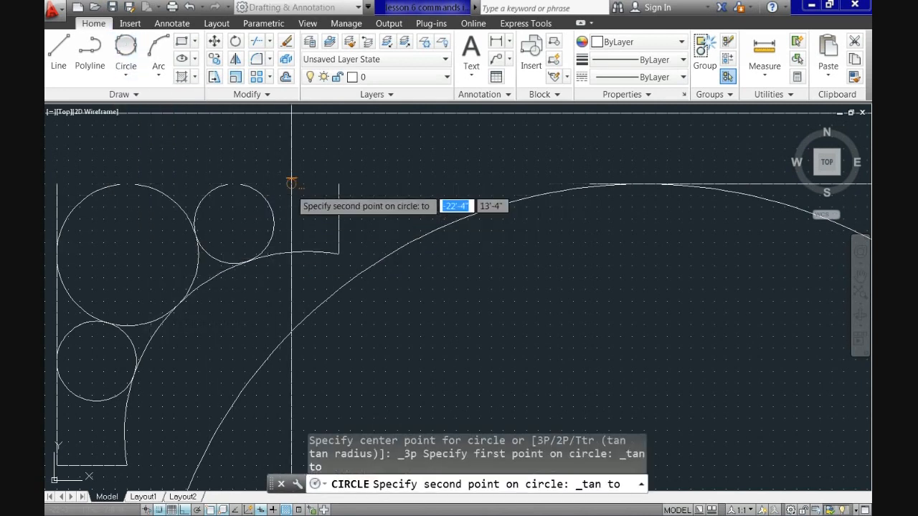
left_click(296, 185)
left_click(338, 218)
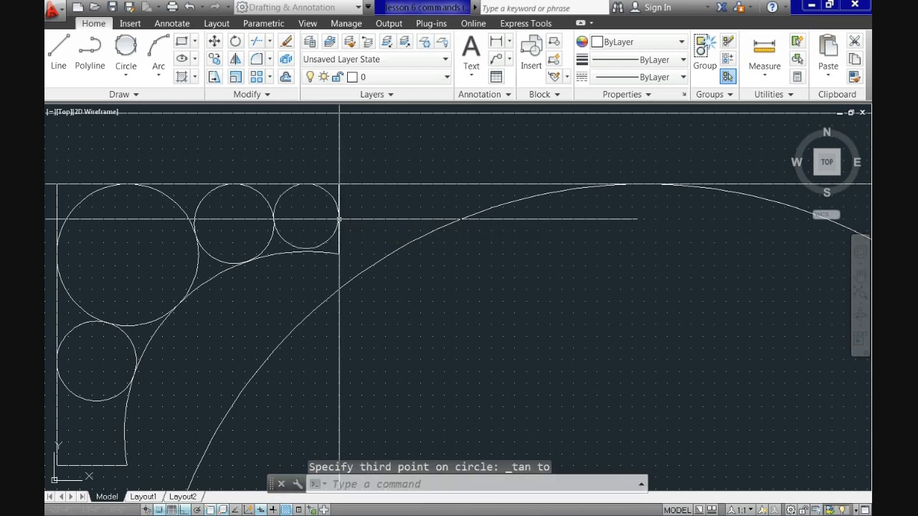
Step: Draw a Tan, Tan, Tan circle at the ornament's lower end, tangent to the circle above, the long vertical edge and the bottom edge
scroll(426, 217, "down", 2)
scroll(249, 295, "up", 2)
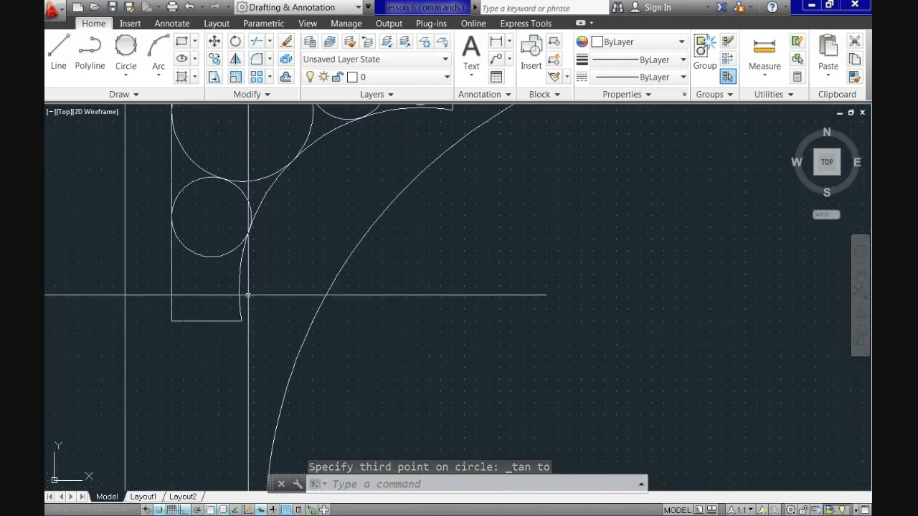
left_click(126, 48)
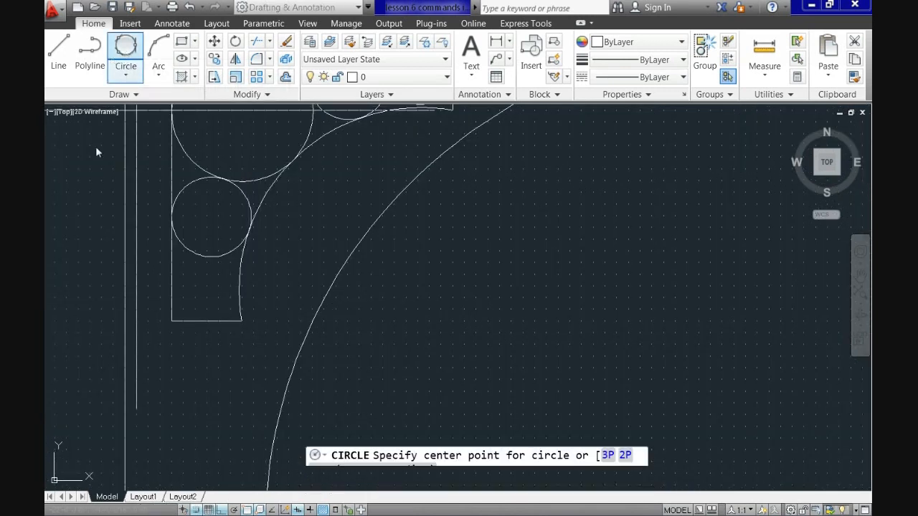
left_click(196, 256)
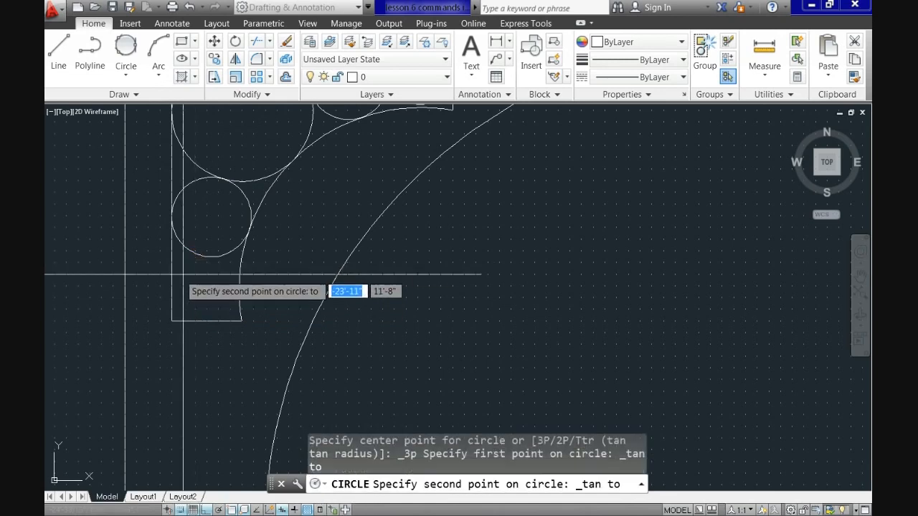
left_click(172, 276)
left_click(190, 318)
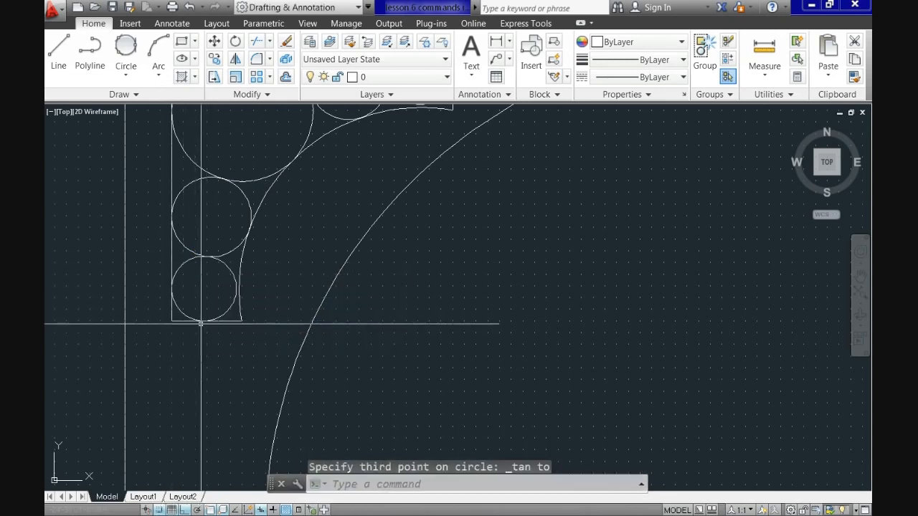
Step: Delete the polylines outlining the left corner ornament, keeping its five circles
scroll(428, 305, "down", 3)
scroll(550, 222, "up", 3)
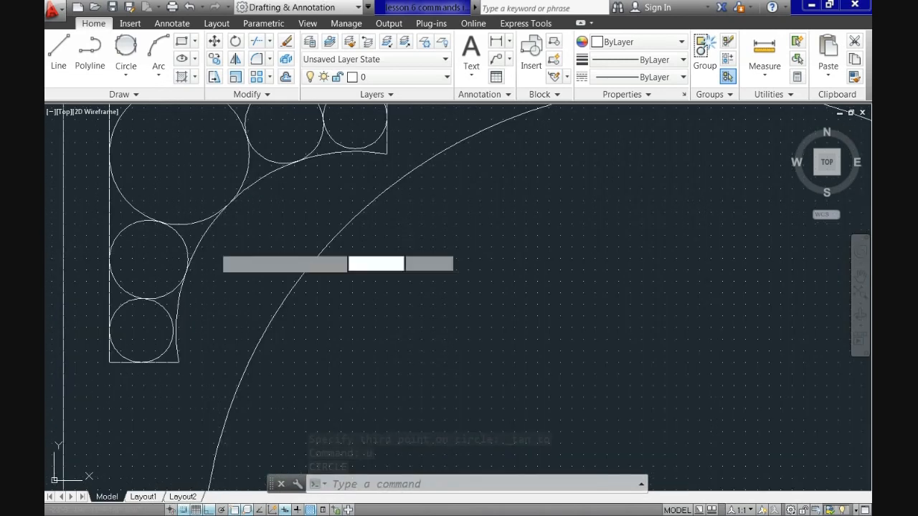
left_click(221, 254)
left_click(192, 236)
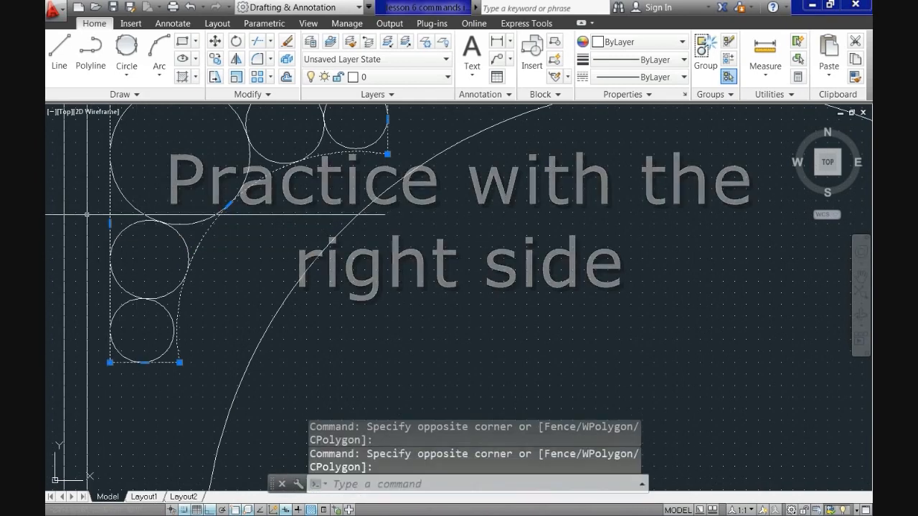
key("Delete")
Step: Delete the horizontal construction polyline that runs above the arches through the ellipse
scroll(284, 265, "down", 5)
left_click(487, 214)
left_click(488, 207)
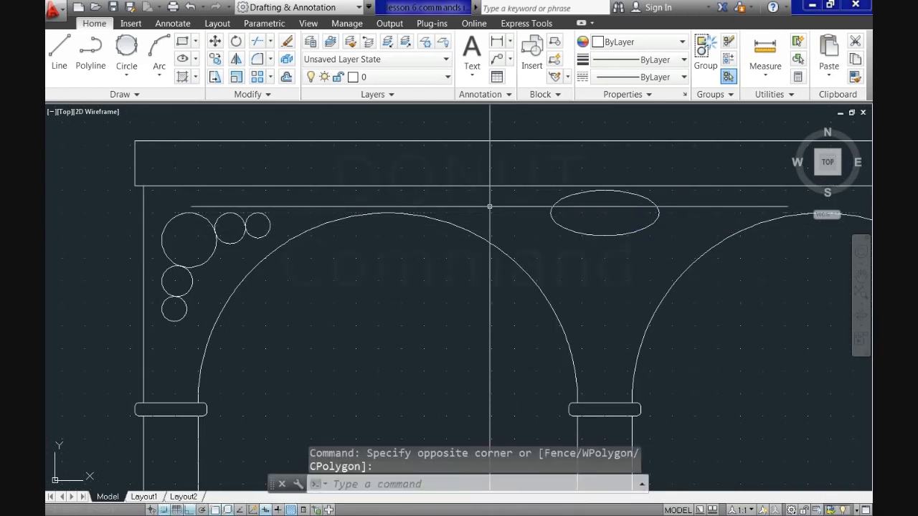
key("Delete")
scroll(523, 333, "down", 2)
mouse_move(625, 356)
middle_mouse_down()
mouse_move(512, 347)
mouse_move(493, 324)
mouse_move(500, 312)
middle_mouse_up()
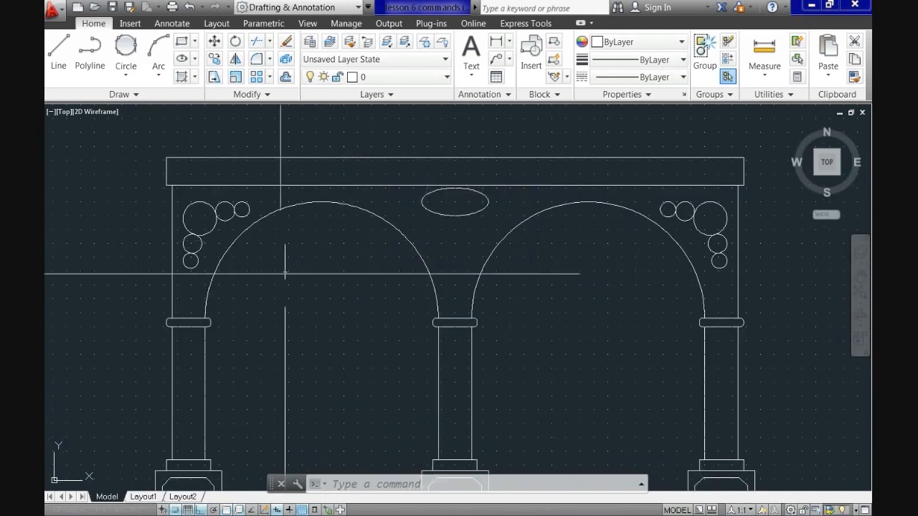
Step: Draw a donut with a 1" inside diameter and 2" outside diameter at the center of the ellipse
left_click(135, 95)
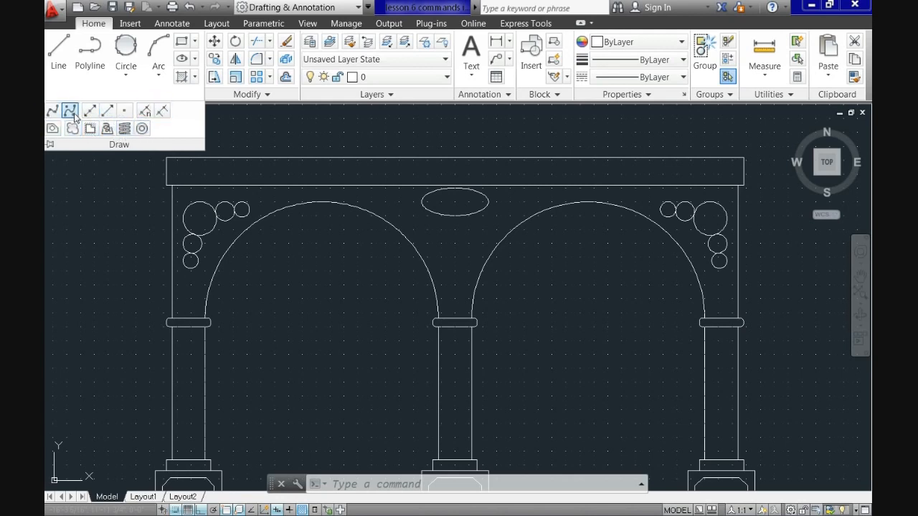
left_click(142, 130)
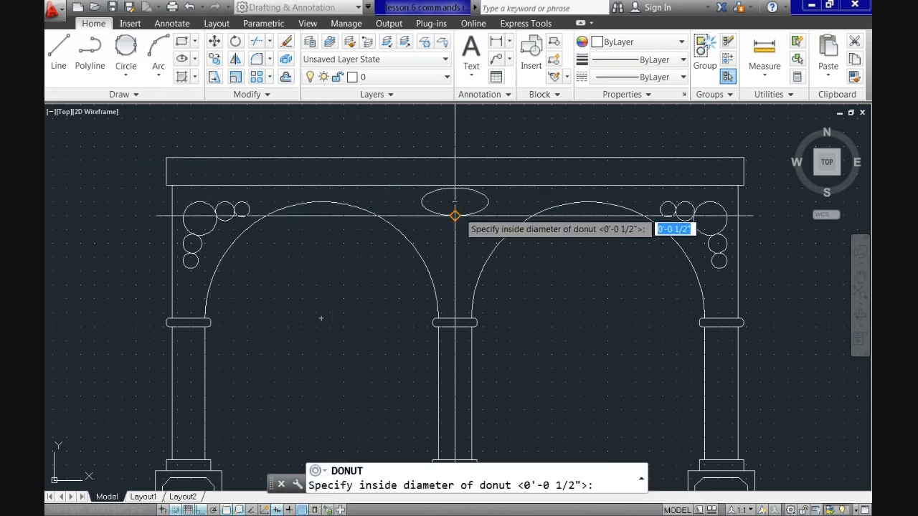
scroll(455, 211, "up", 3)
middle_click_drag(466, 198, 433, 223)
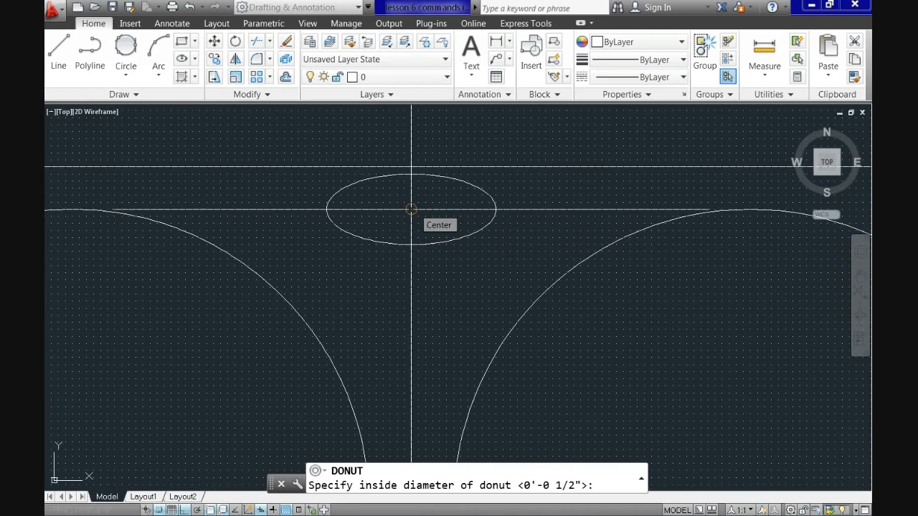
type("1")
key("Return")
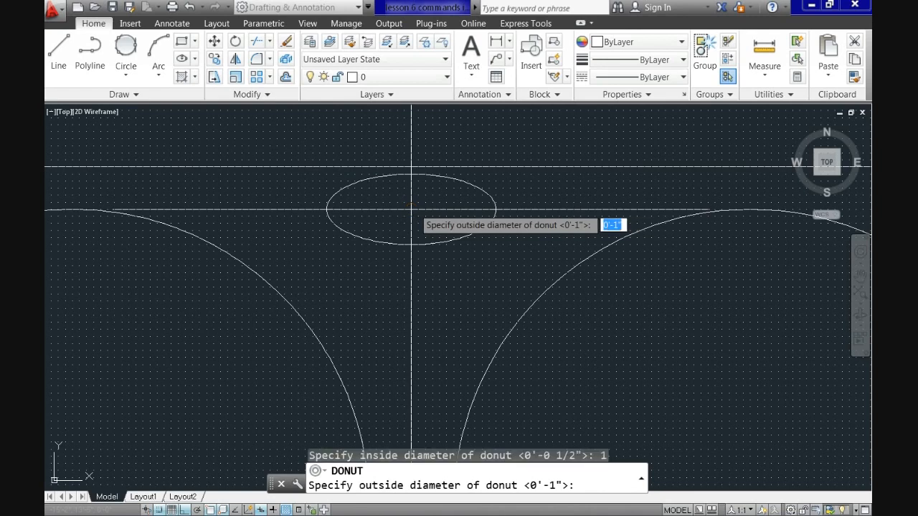
type("2")
key("Return")
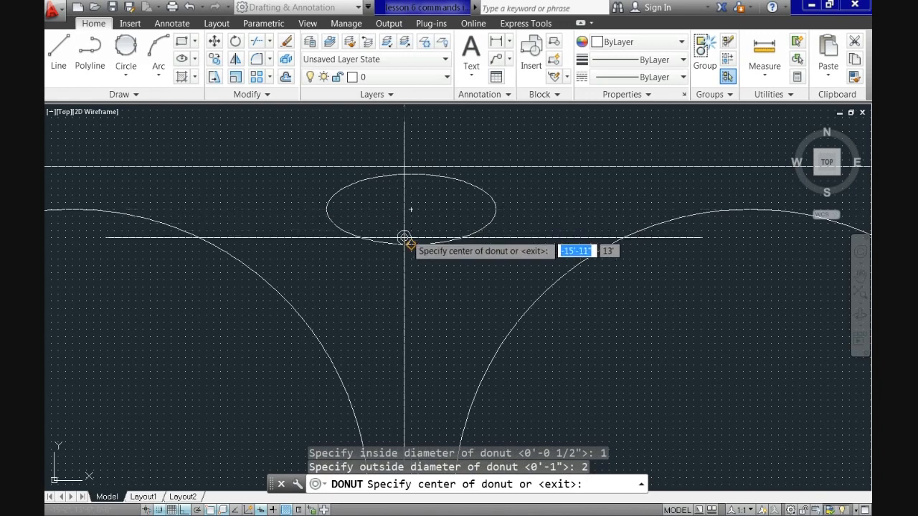
left_click(410, 208)
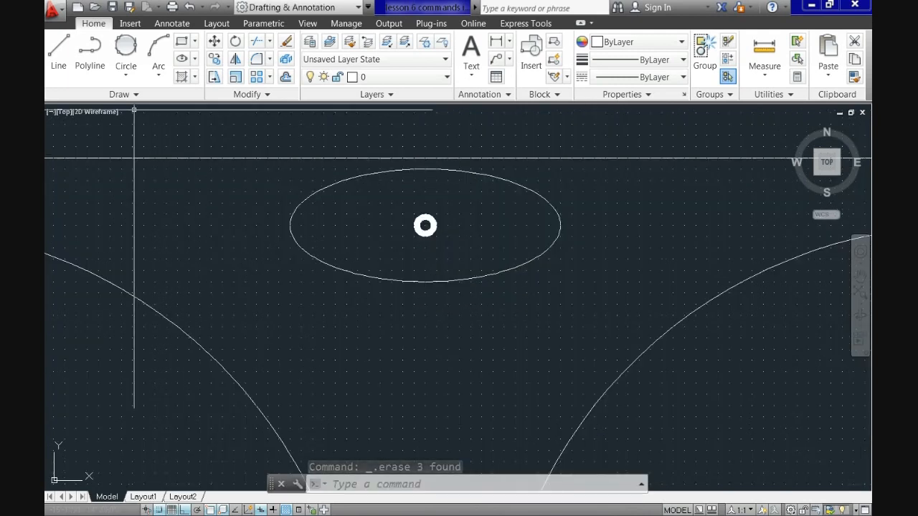
Step: Draw a solid donut with inside diameter 0 and outside diameter 2", about 8" left of the ellipse's center and level with it
left_click(134, 97)
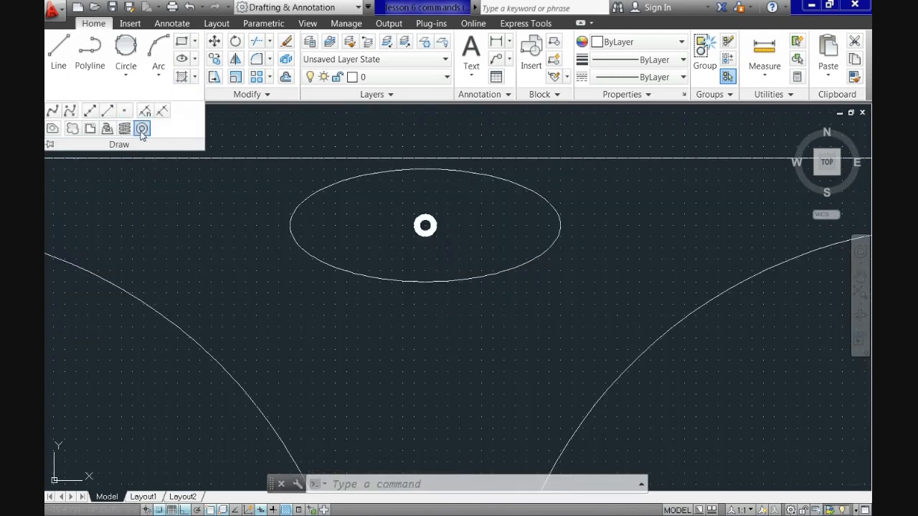
left_click(141, 130)
scroll(369, 237, "up", 2)
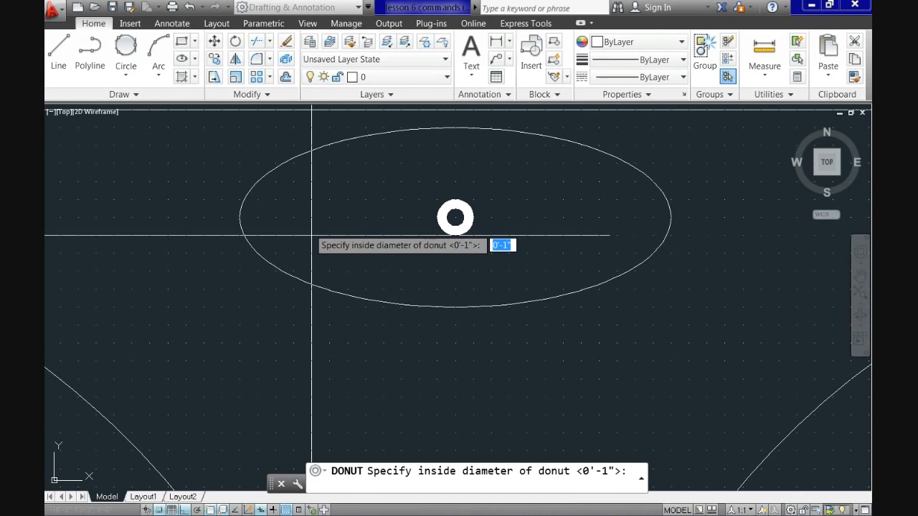
key("Return")
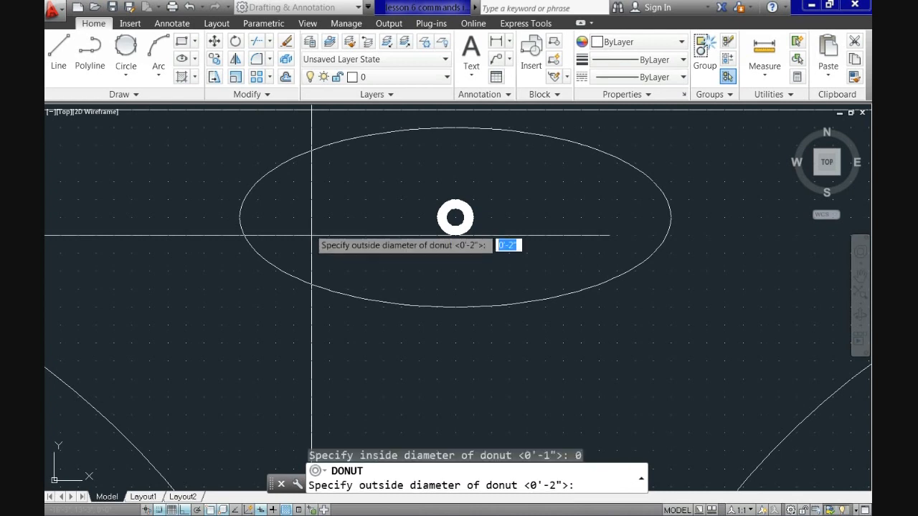
key("Return")
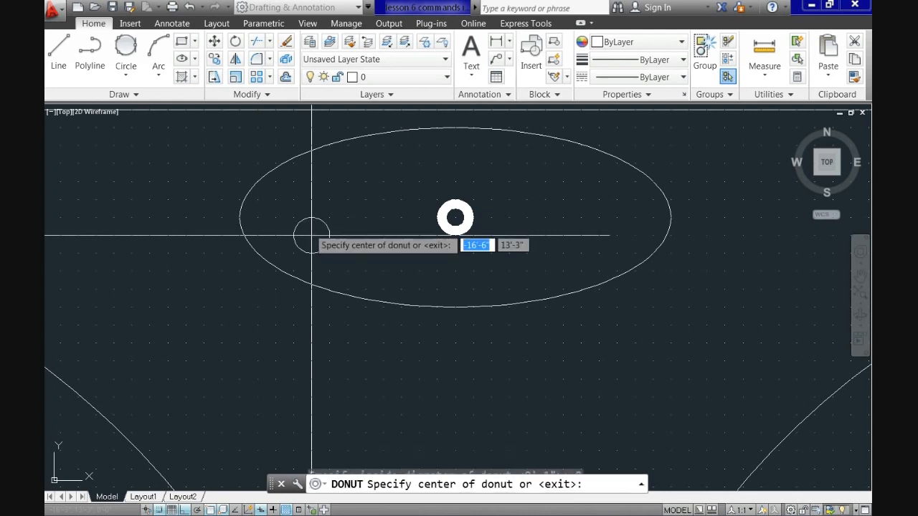
left_click(455, 217)
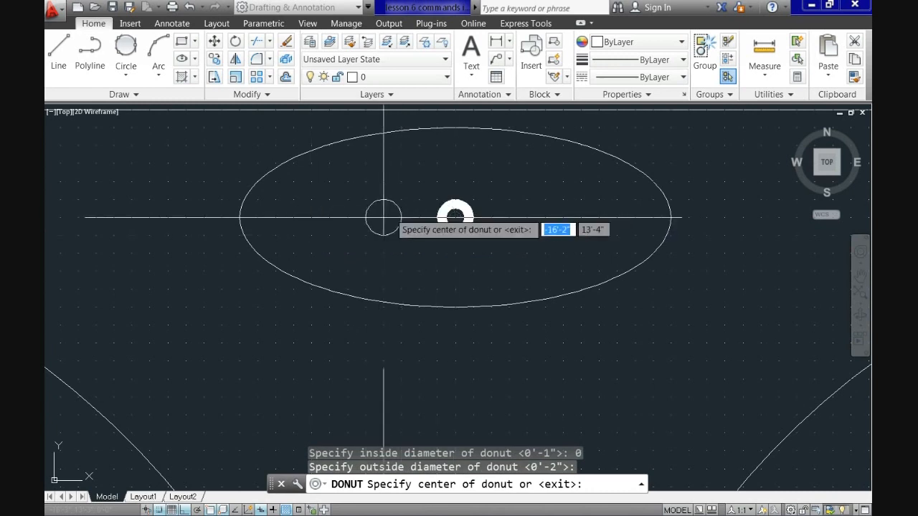
left_click(312, 217)
key("Return")
middle_click_drag(450, 232, 383, 250)
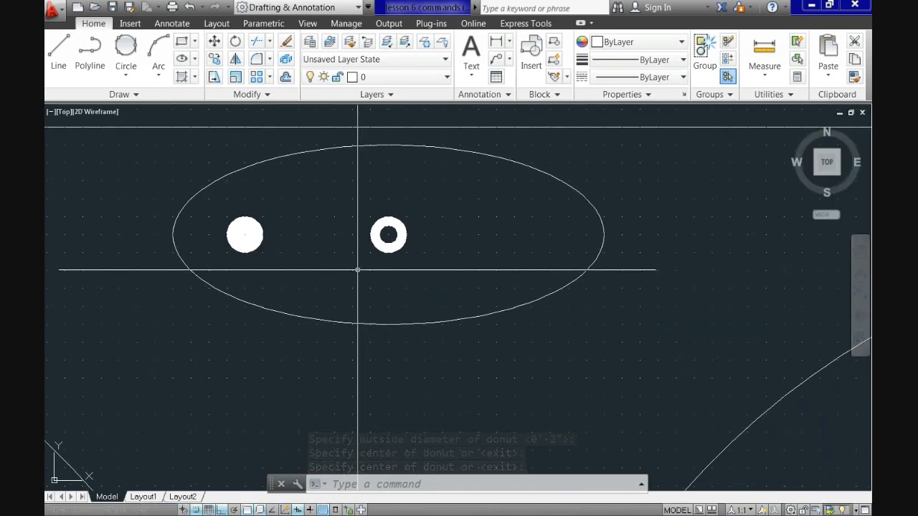
Step: Add a matching solid donut, 0 inside and 2" outside diameter, about 8" right of the ellipse's center and level with it
key("Return")
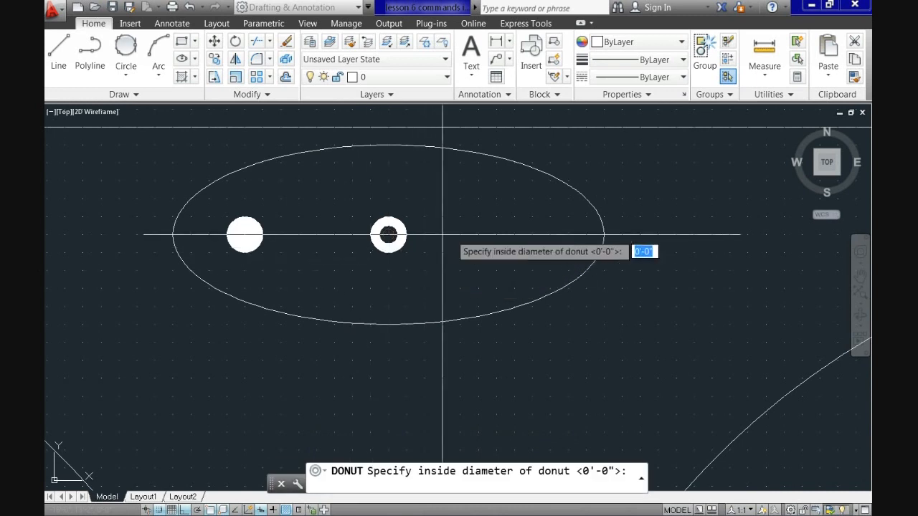
key("Return")
key("Return")
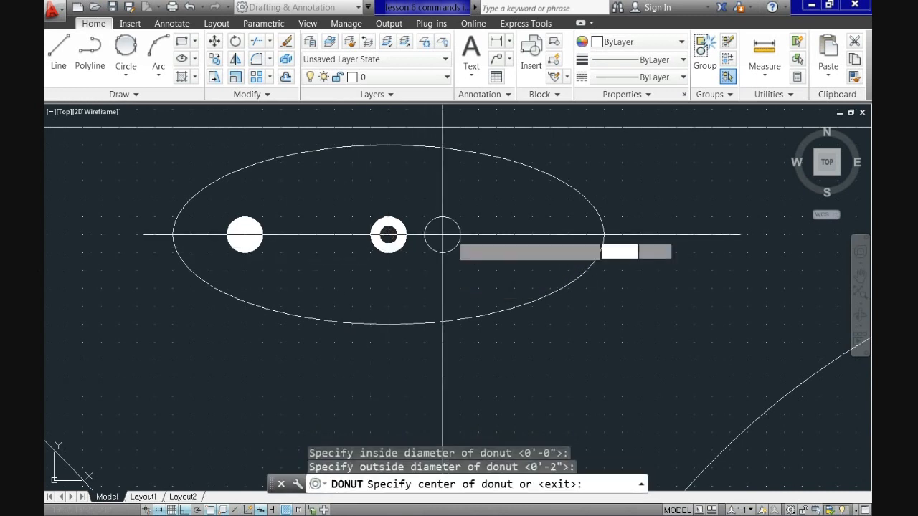
left_click(532, 234)
key("Return")
scroll(502, 231, "down", 2)
middle_click_drag(458, 264, 420, 293)
key("Return")
key("Escape")
Step: Examine the whole arcade facade, from the top beam and donut-filled ellipse down to the column bases
scroll(419, 329, "down", 2)
middle_click_drag(435, 357, 394, 264)
scroll(451, 287, "down", 4)
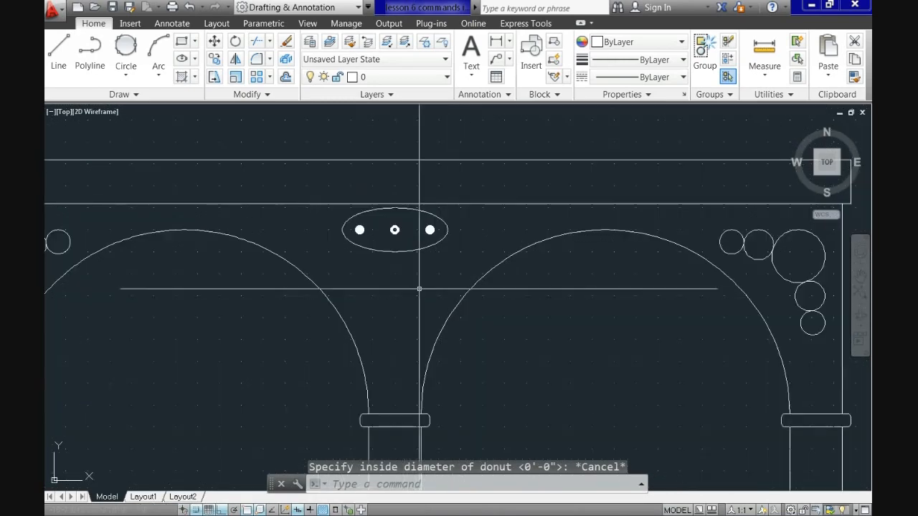
middle_click_drag(431, 303, 439, 296)
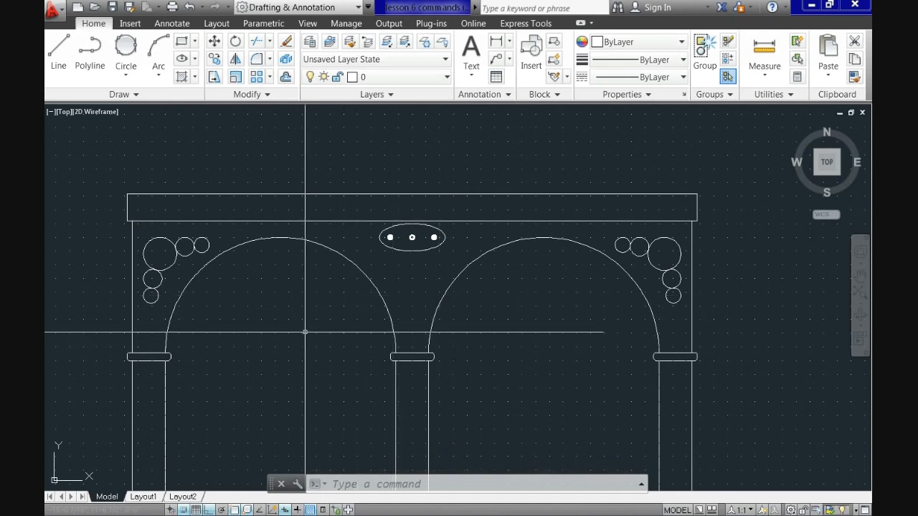
middle_click_drag(361, 400, 391, 310)
scroll(132, 335, "down", 1)
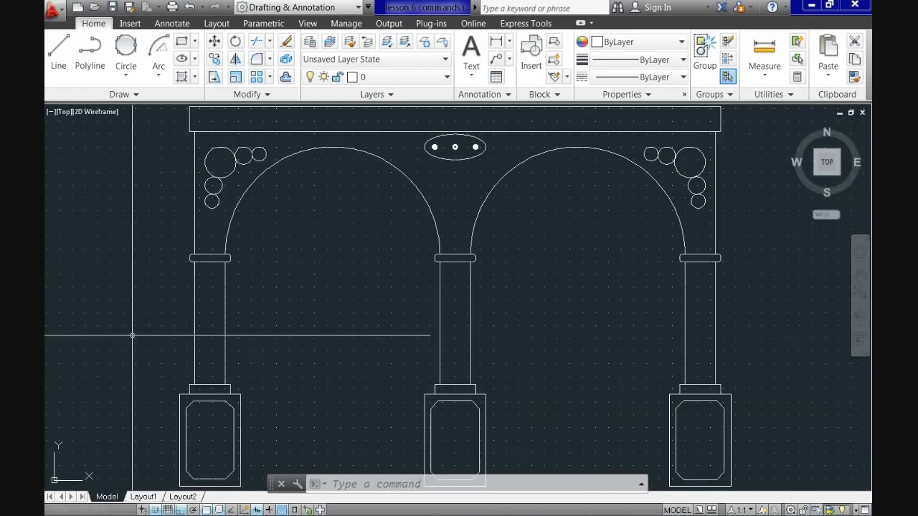